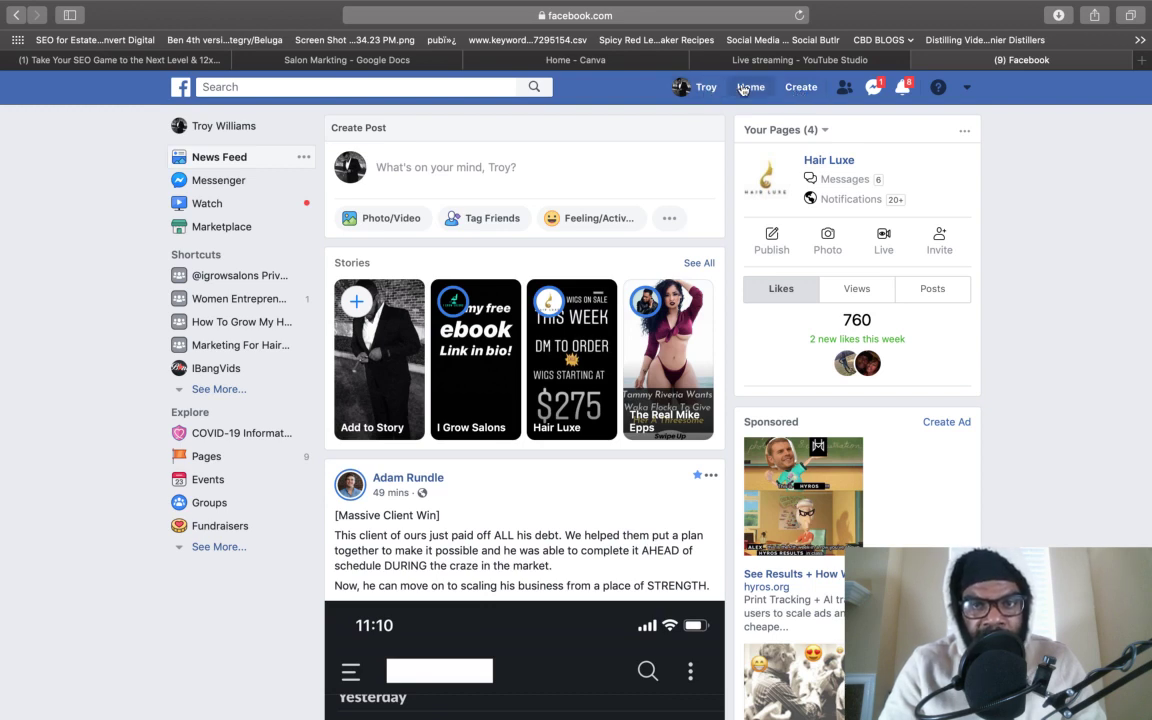
- Start a new Facebook Page from the Create menu and pick the Business or Brand type
click(802, 88)
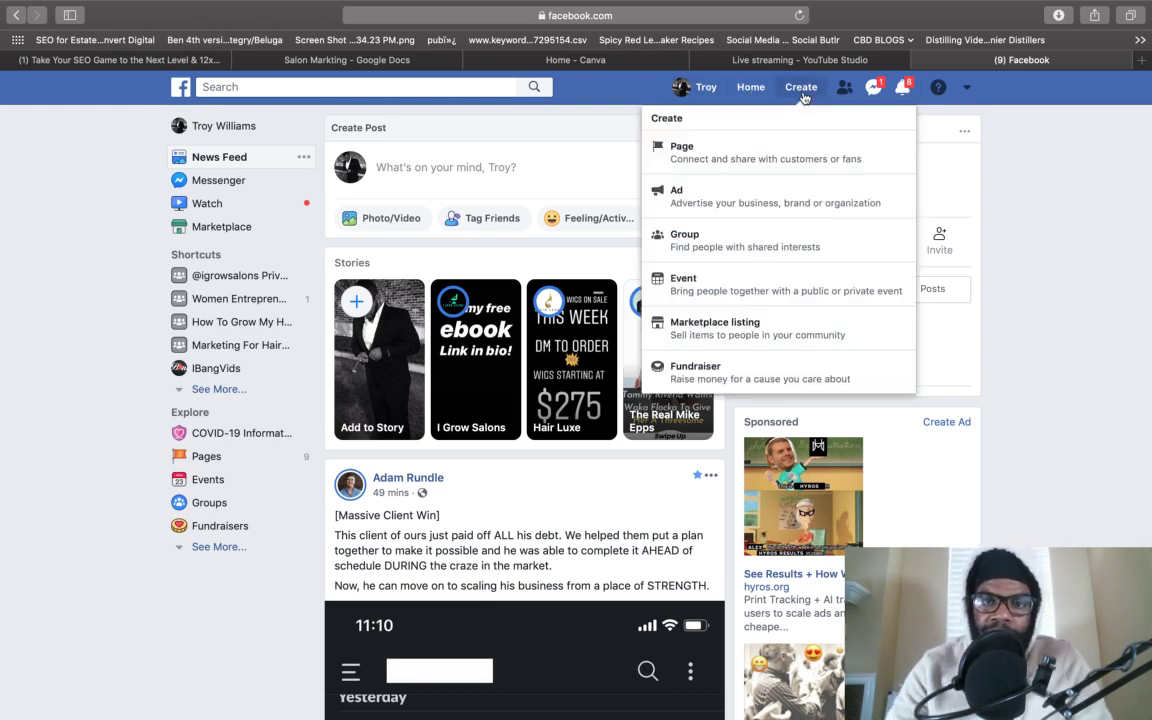
click(770, 160)
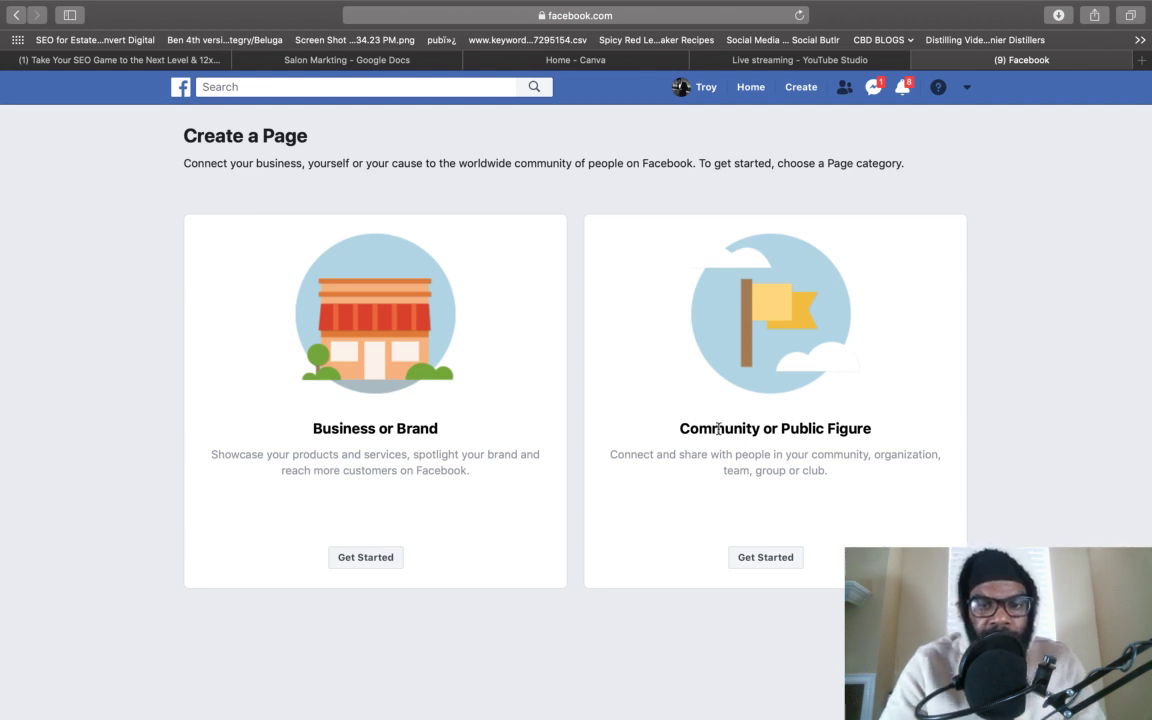
click(353, 569)
- Enter 'Dallas Best Hair Salon' as the Page name
click(346, 316)
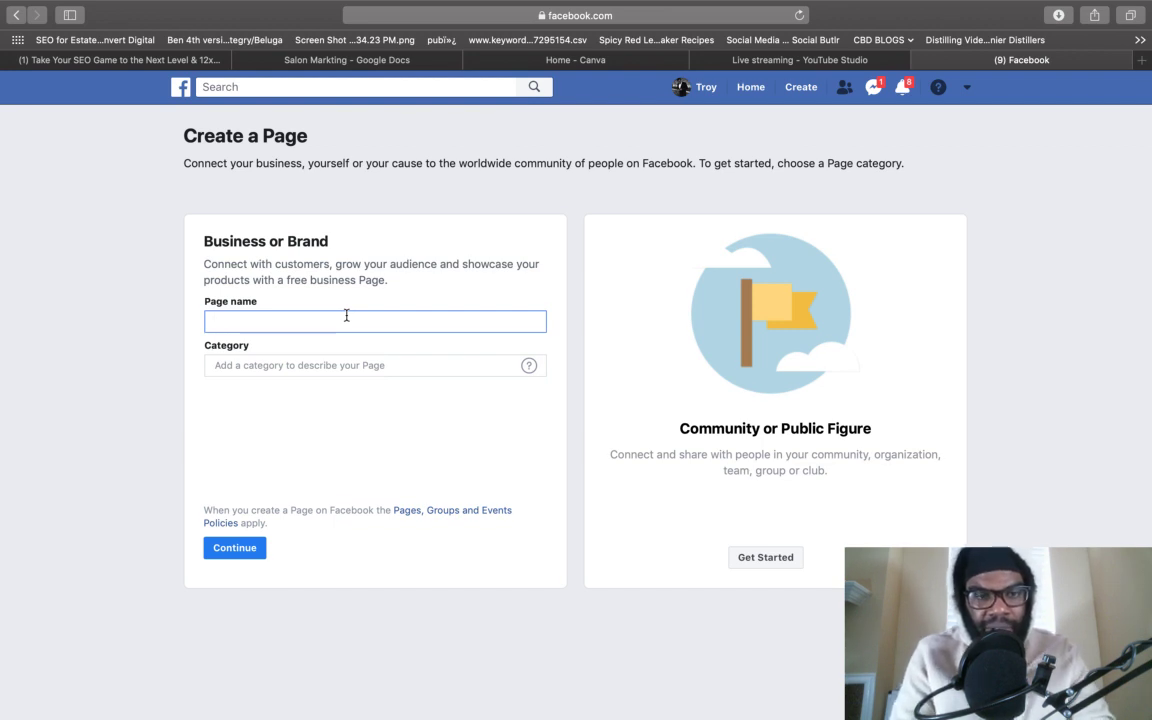
text(Dallas Best Hair Salon)
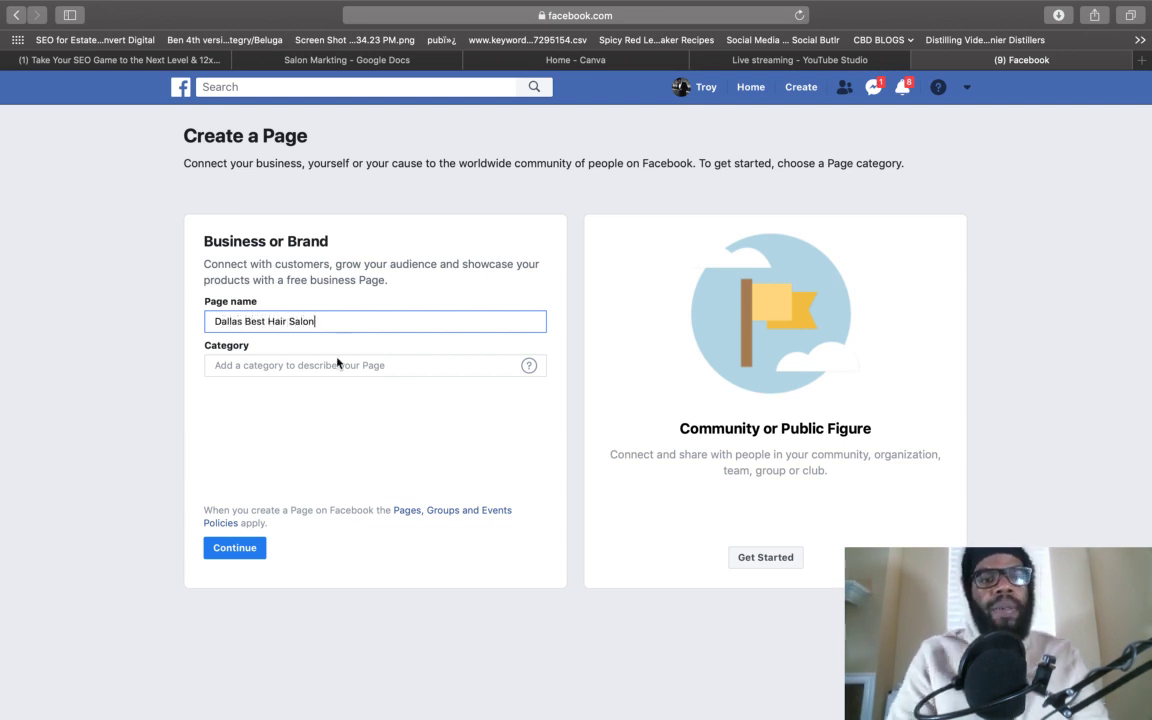
- Search 'salon' and set the Page category to Hair Salon
click(320, 373)
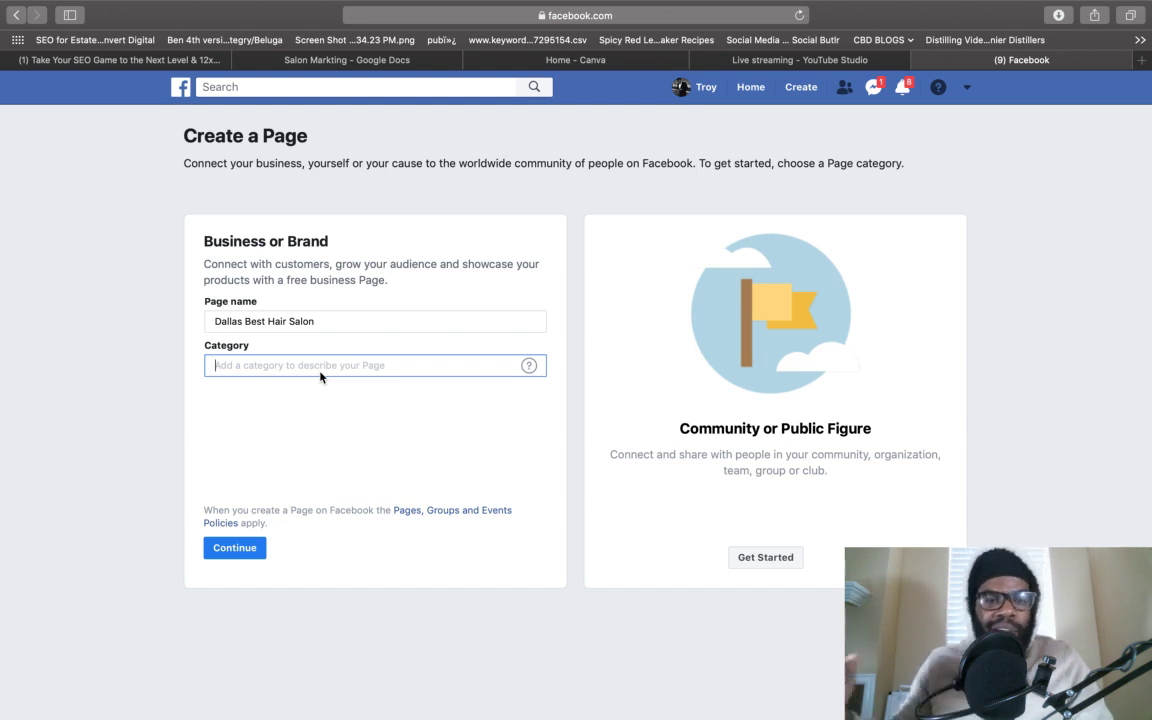
text(salon)
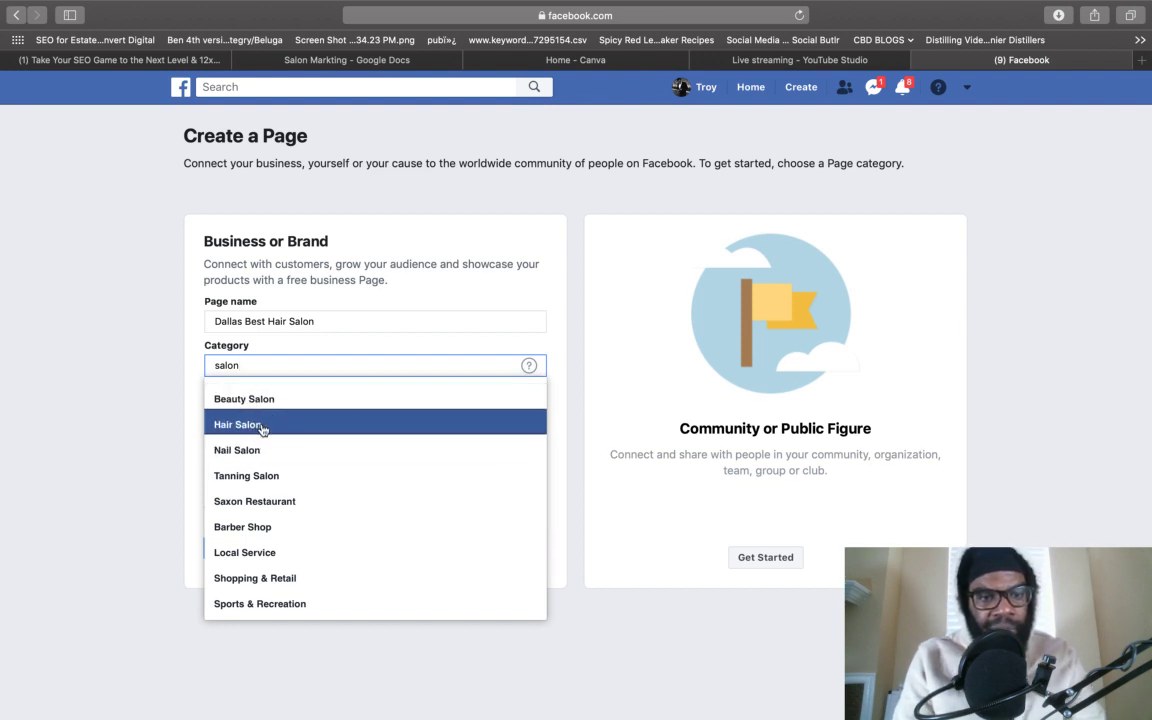
click(260, 423)
click(289, 368)
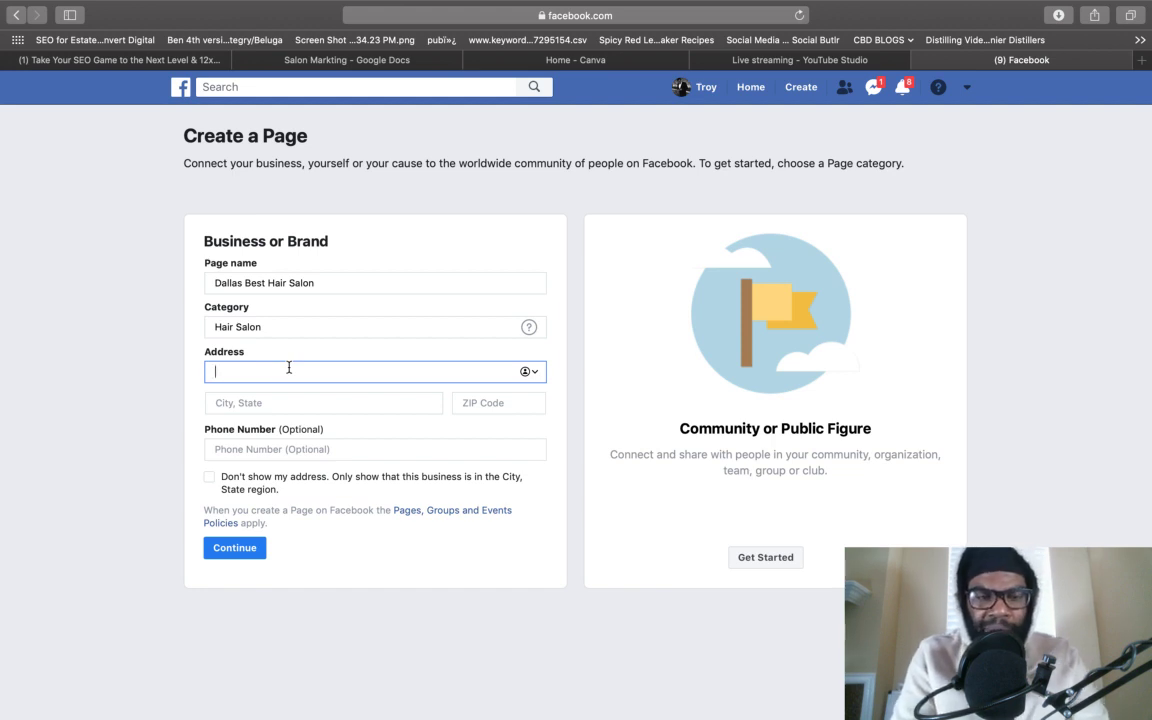
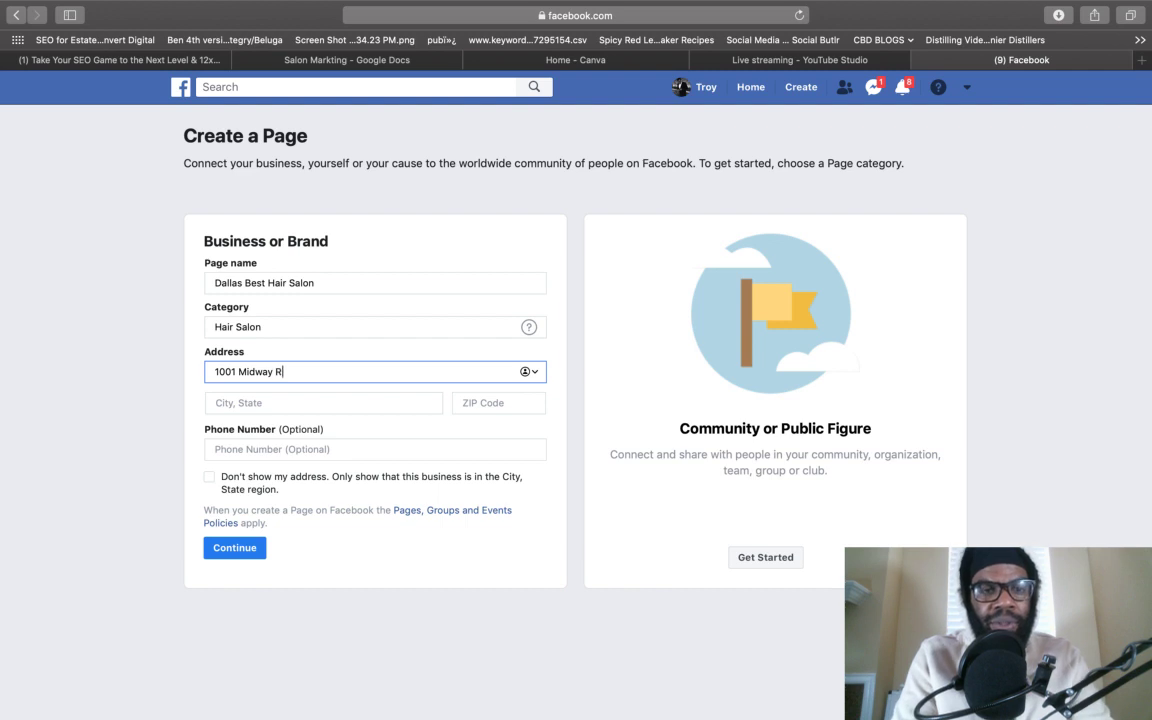
- Enter the salon's street address, Dallas, Texas as the city, and its ZIP code
click(255, 403)
text(Dallas)
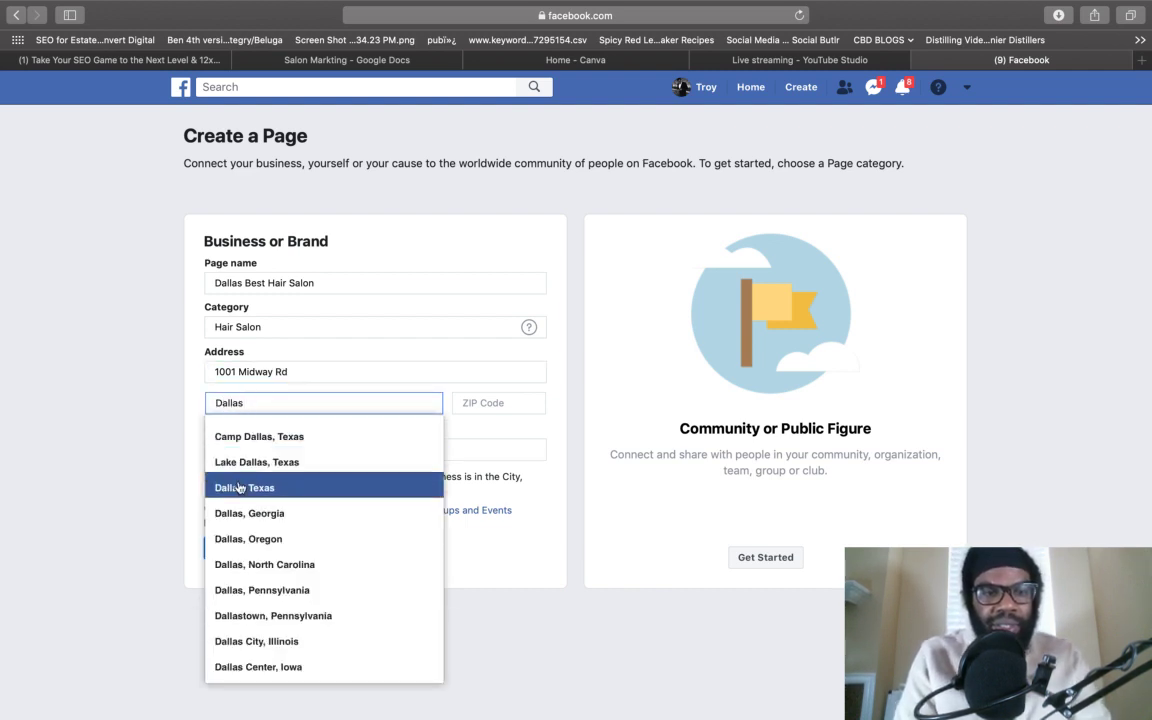
click(245, 487)
click(494, 403)
text(75287)
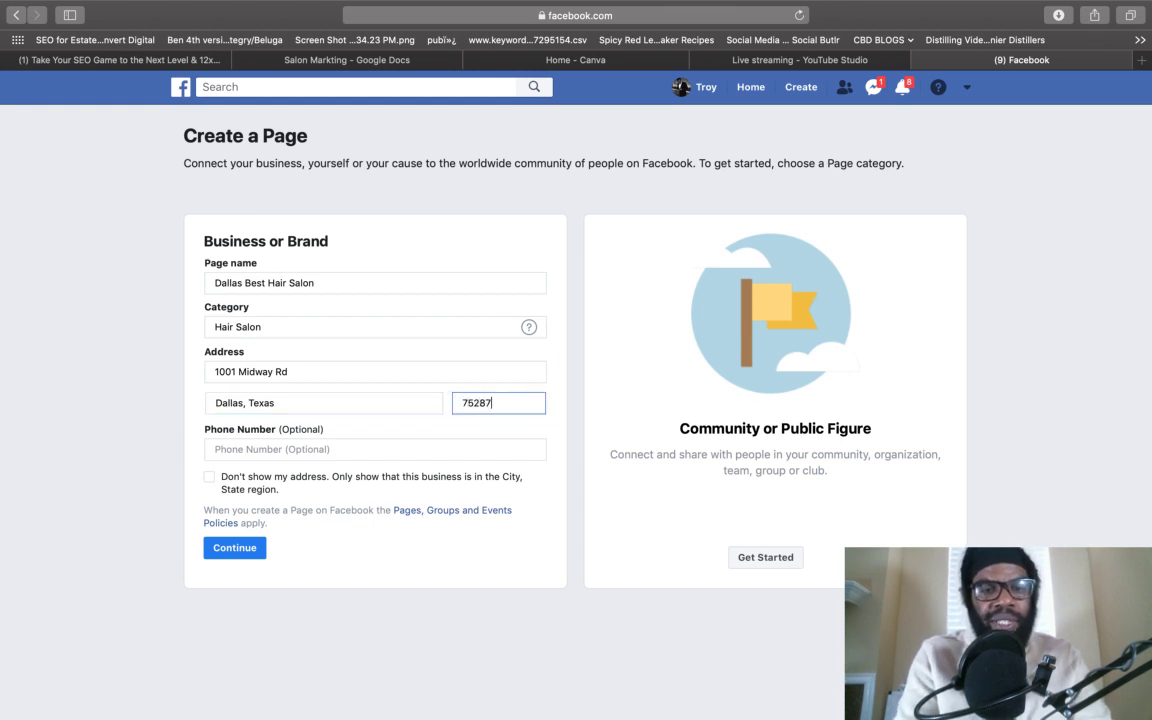
click(389, 450)
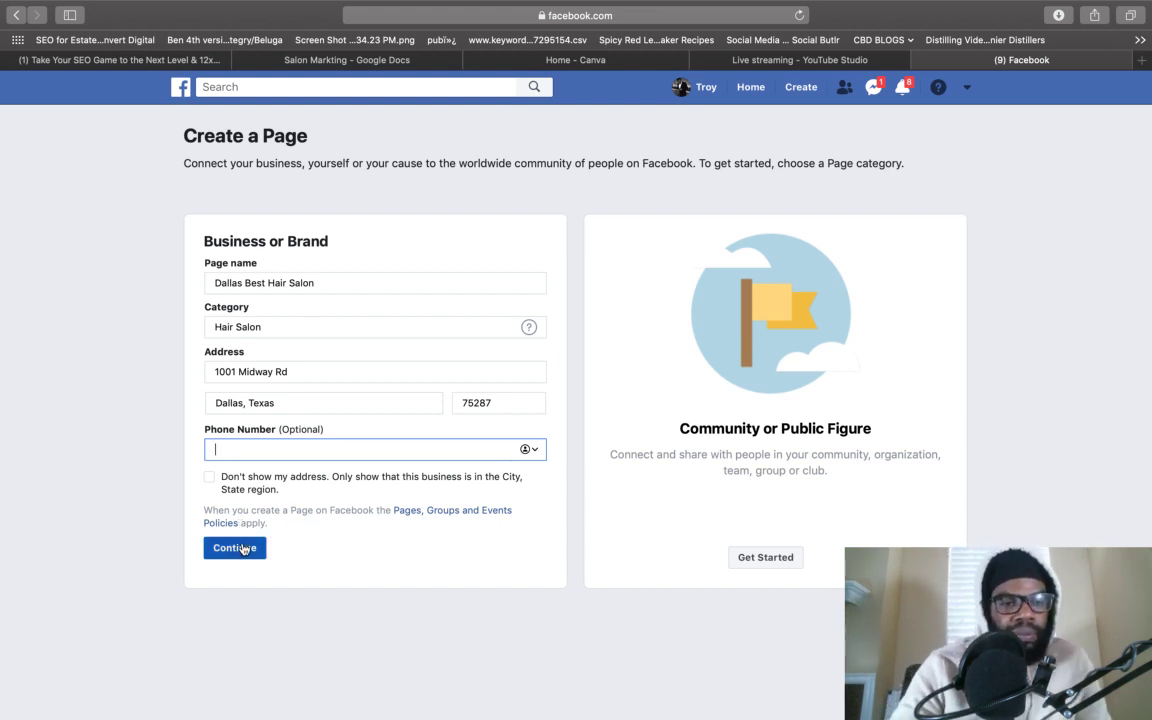
- Submit the business details with Continue to create the Page
click(228, 547)
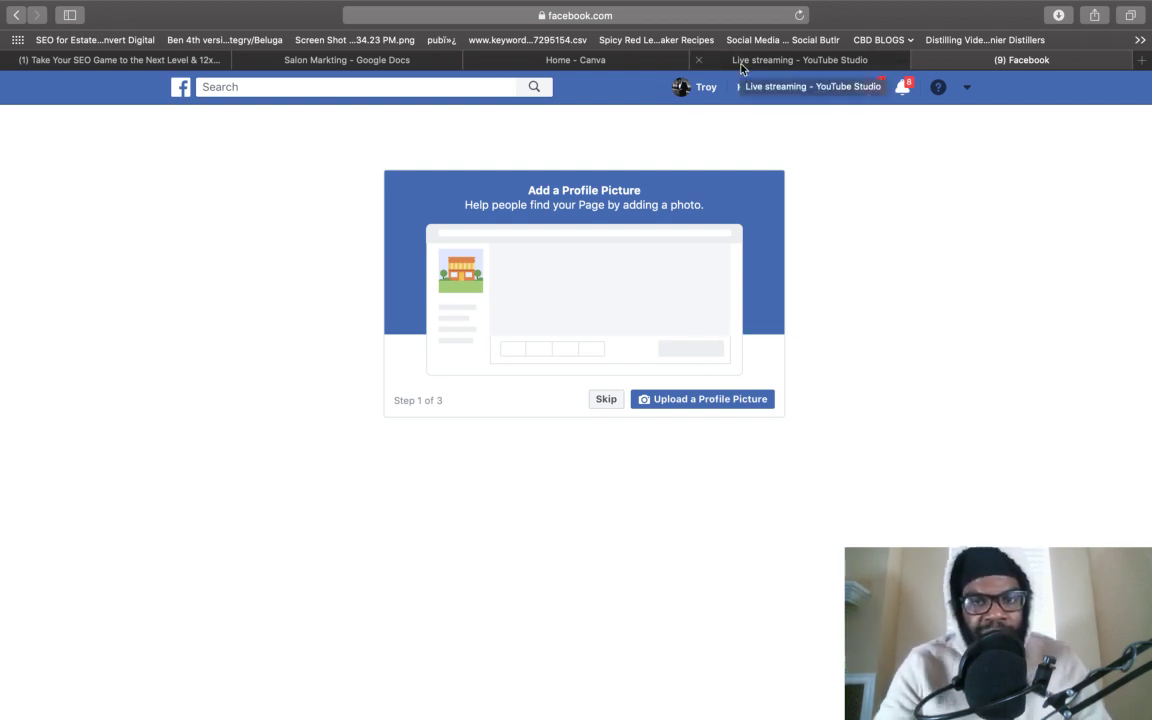
- In Canva, search for Logo designs and open the Skye Bloom logo template
click(643, 62)
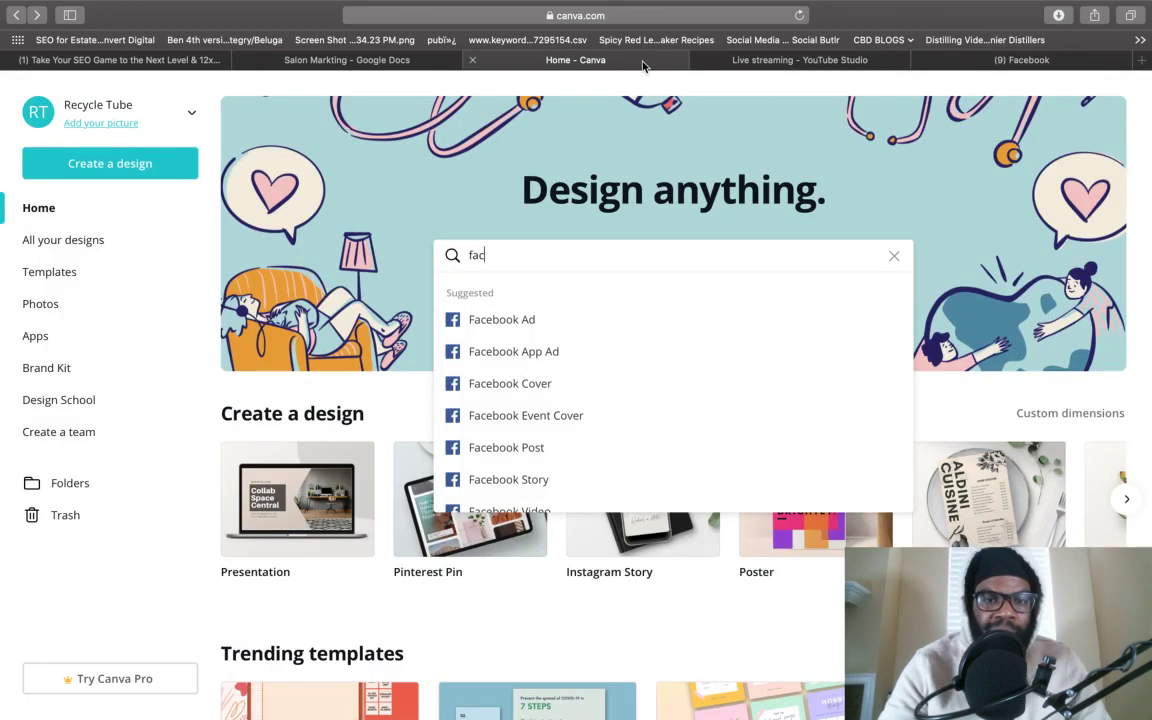
click(798, 249)
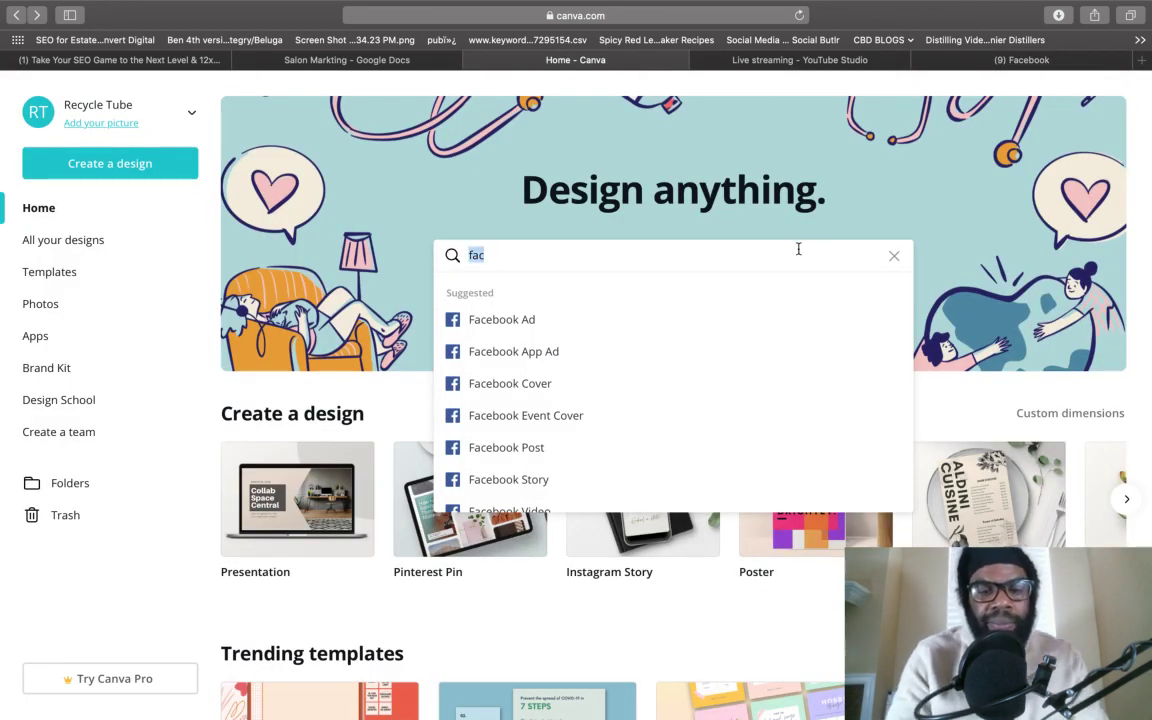
text(logo)
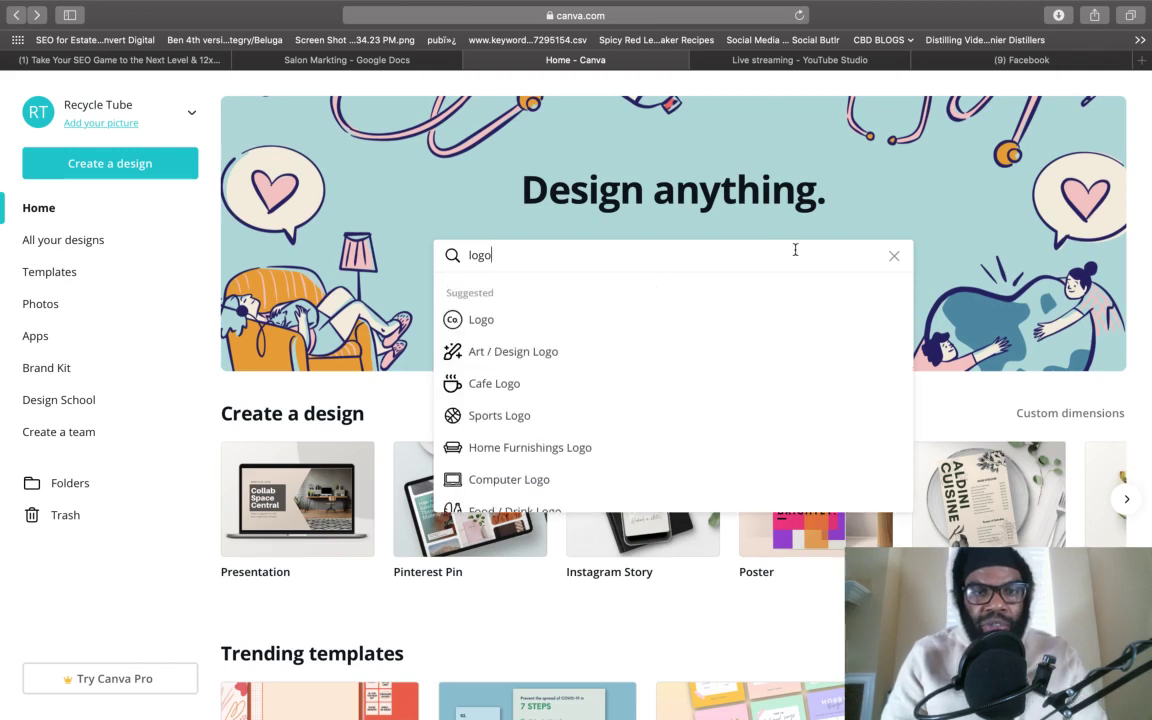
click(591, 323)
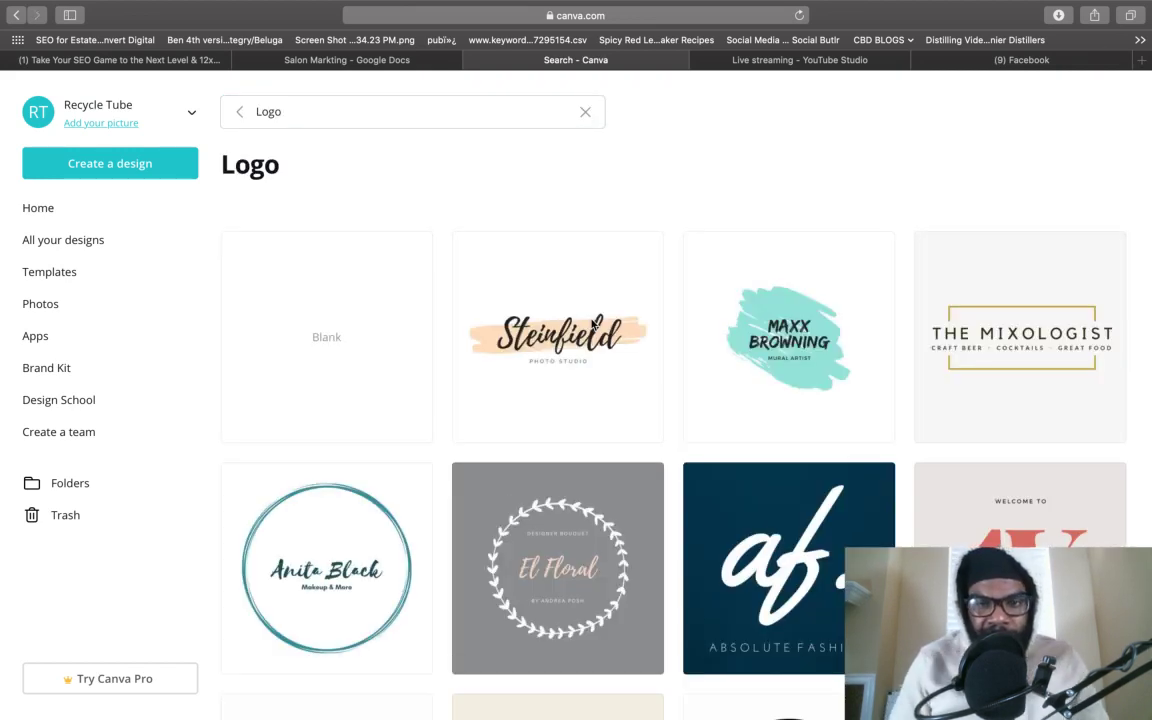
scroll(563, 470, down, 5)
scroll(563, 470, up, 5)
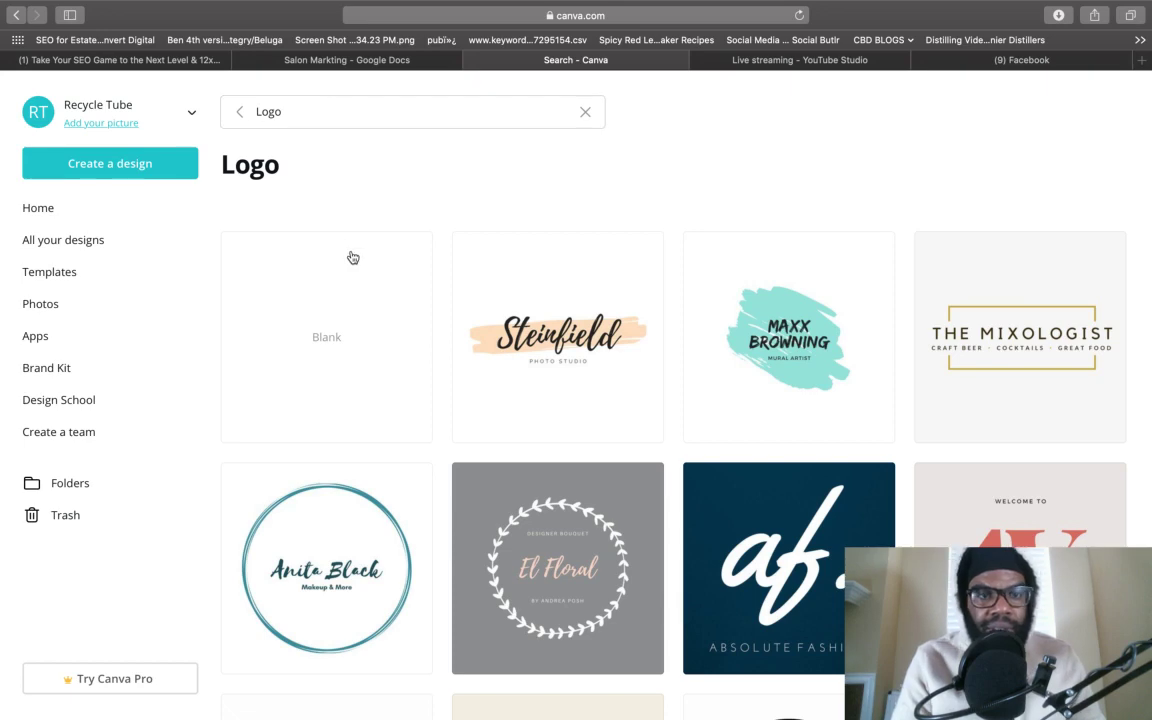
scroll(463, 424, down, 6)
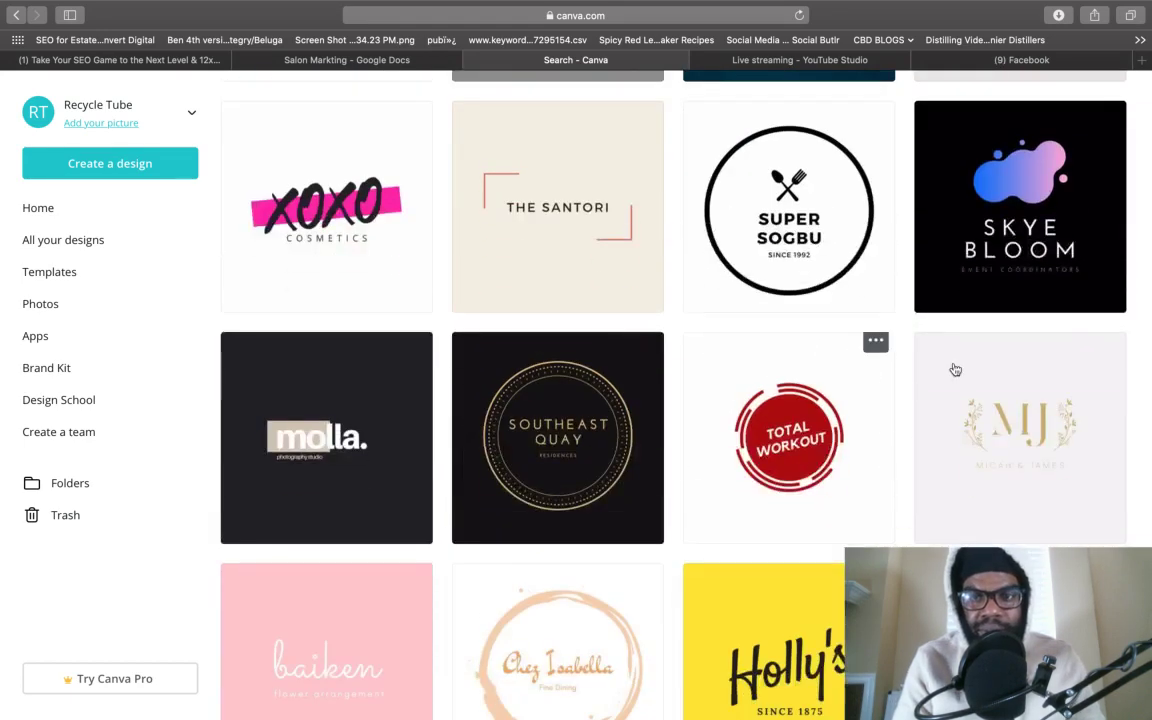
click(1006, 252)
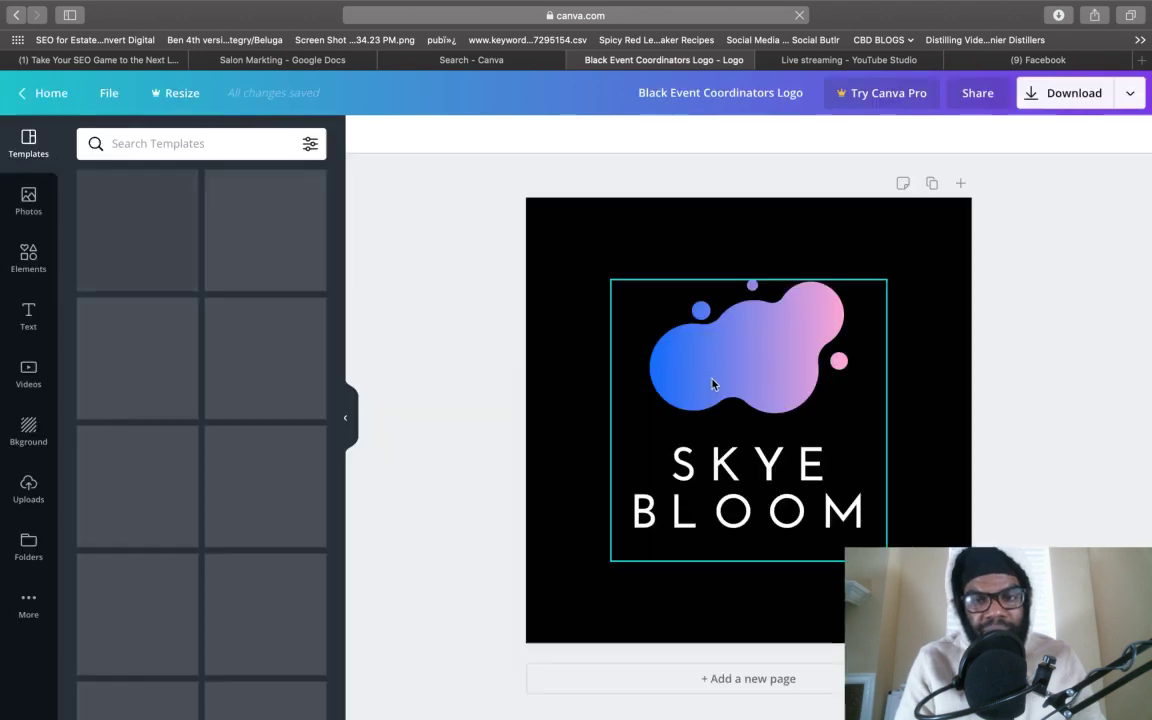
- Replace the SKYE BLOOM logo text with DALLAS SALON
double_click(759, 468)
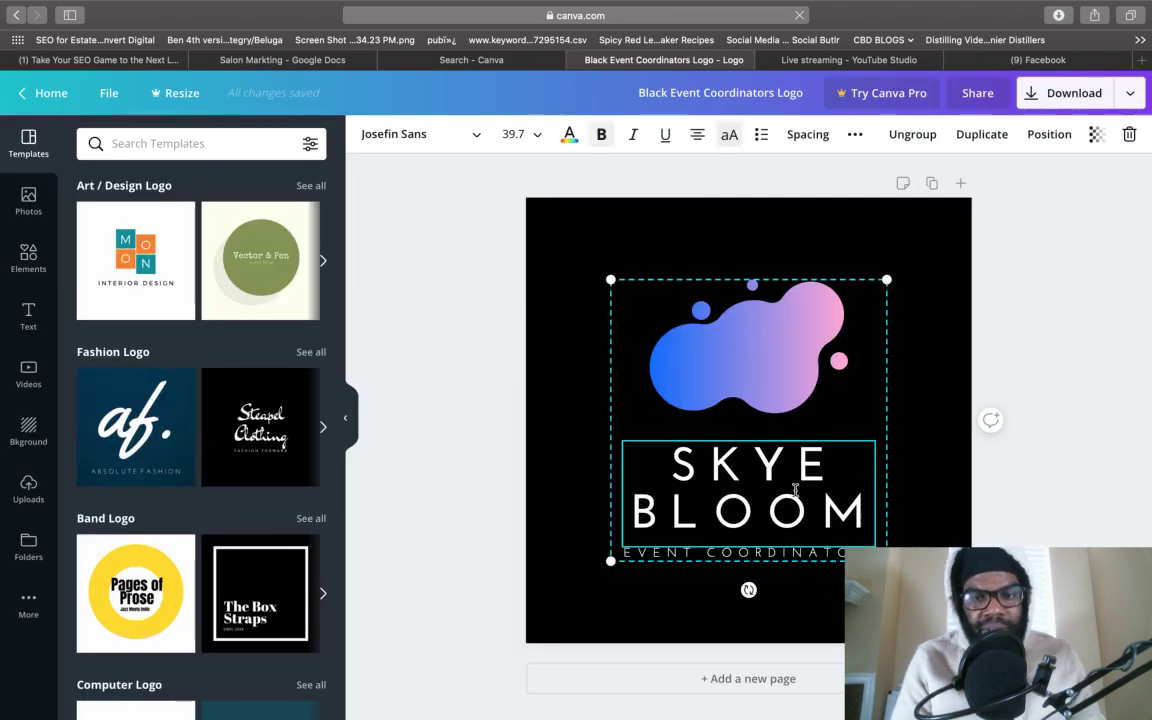
double_click(793, 488)
text(DALLAS)
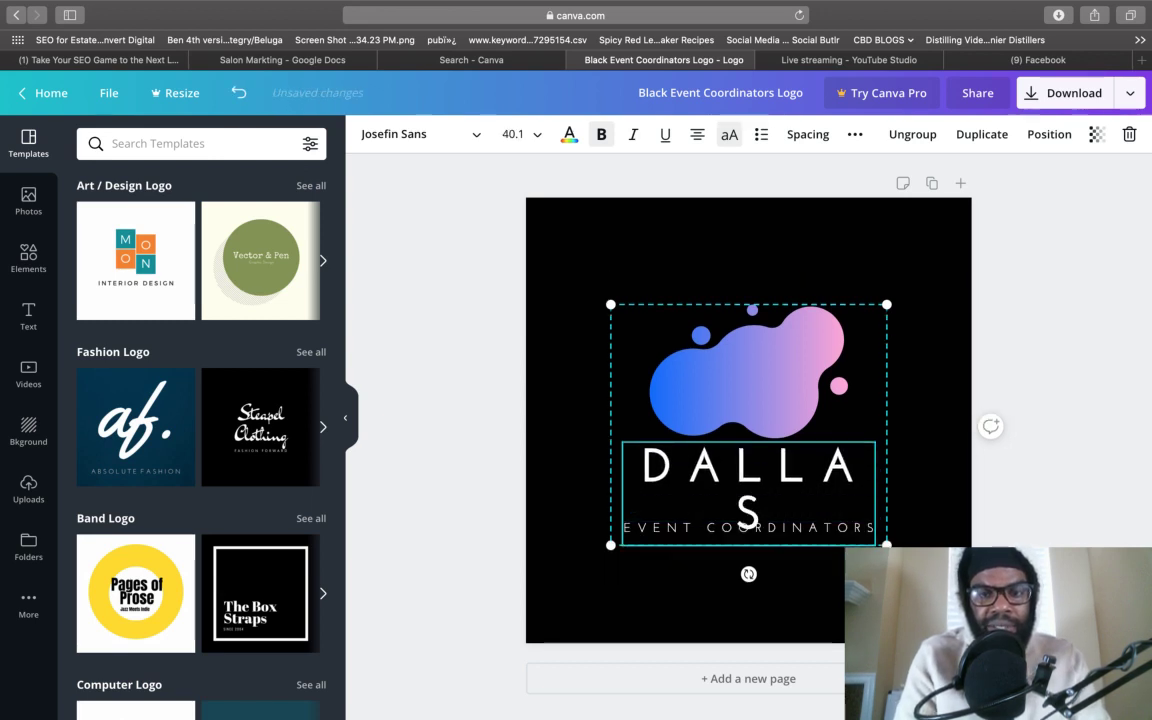
key(BackSpace)
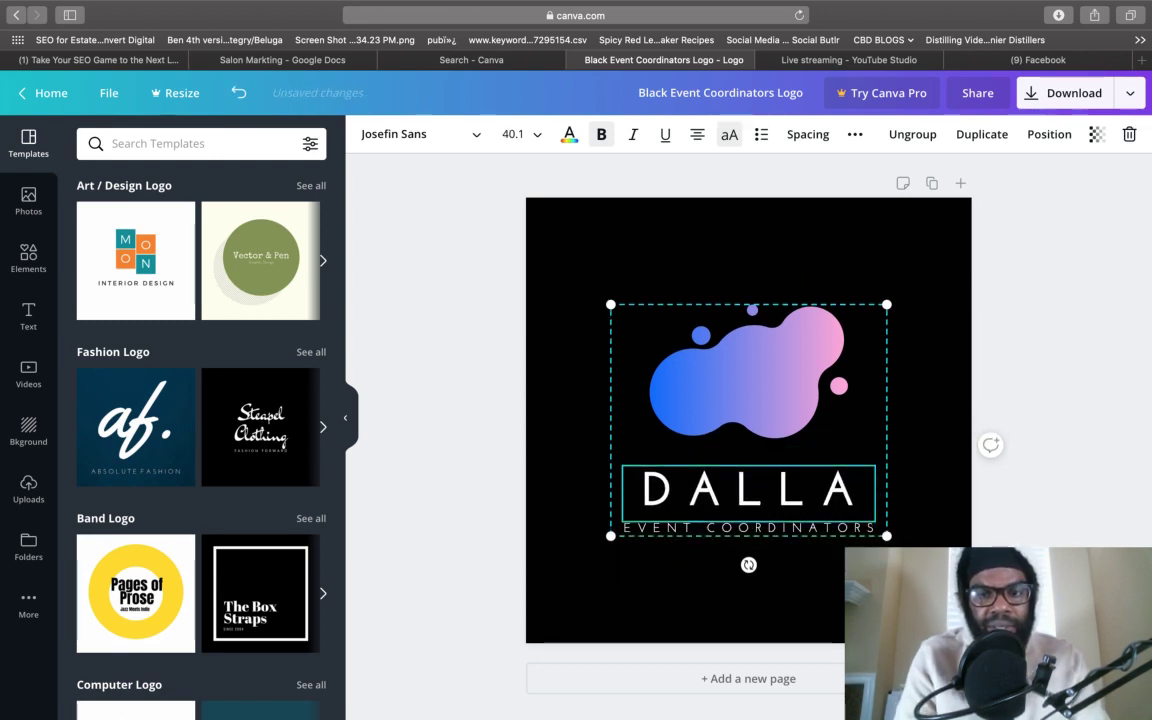
text(S SALO)
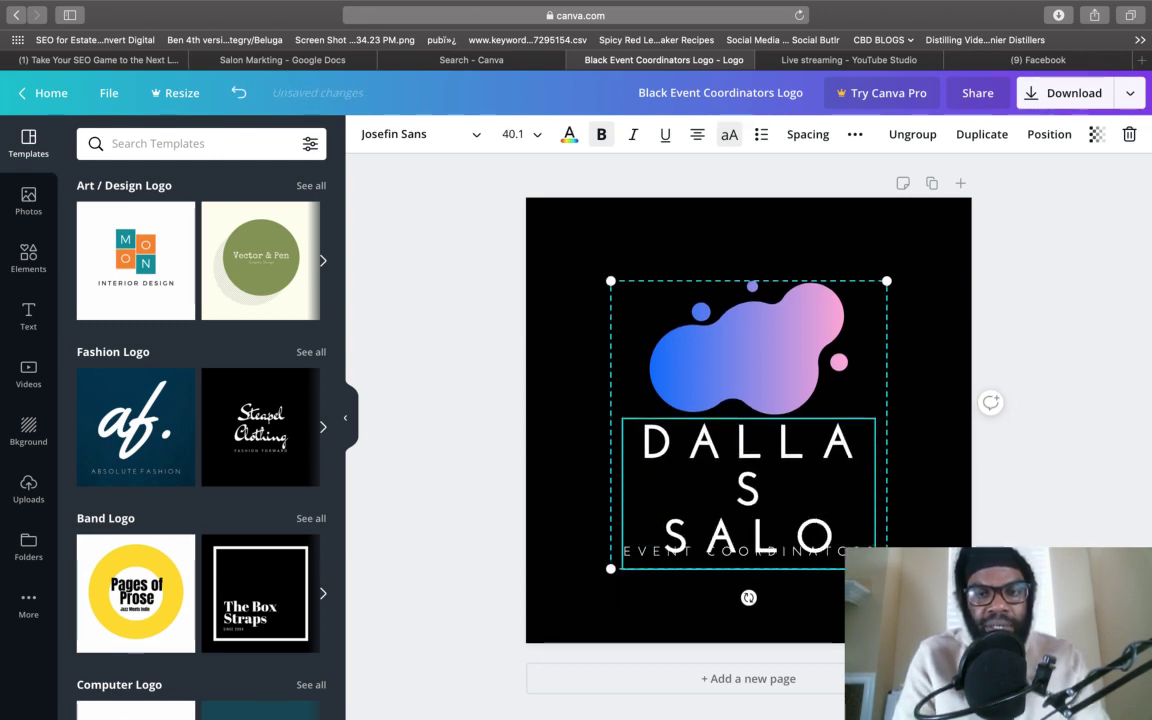
text(N)
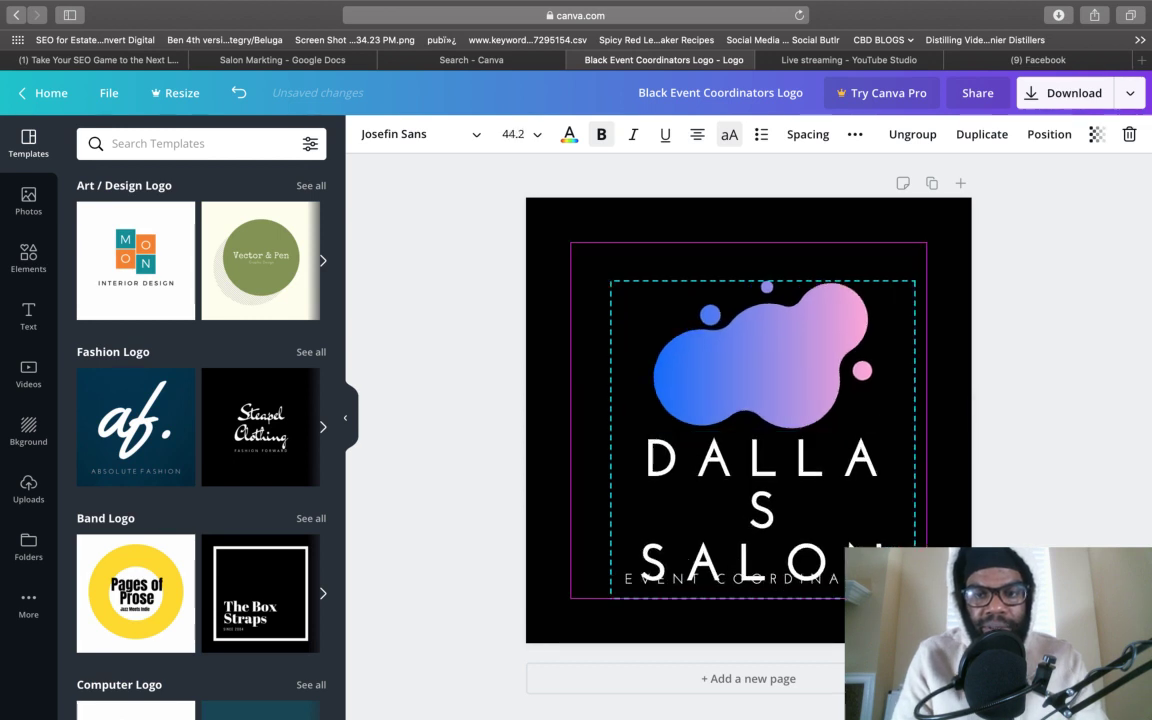
- Enlarge the logo, set the name text to size 24, and bring up the Download options
drag(612, 281, 573, 242)
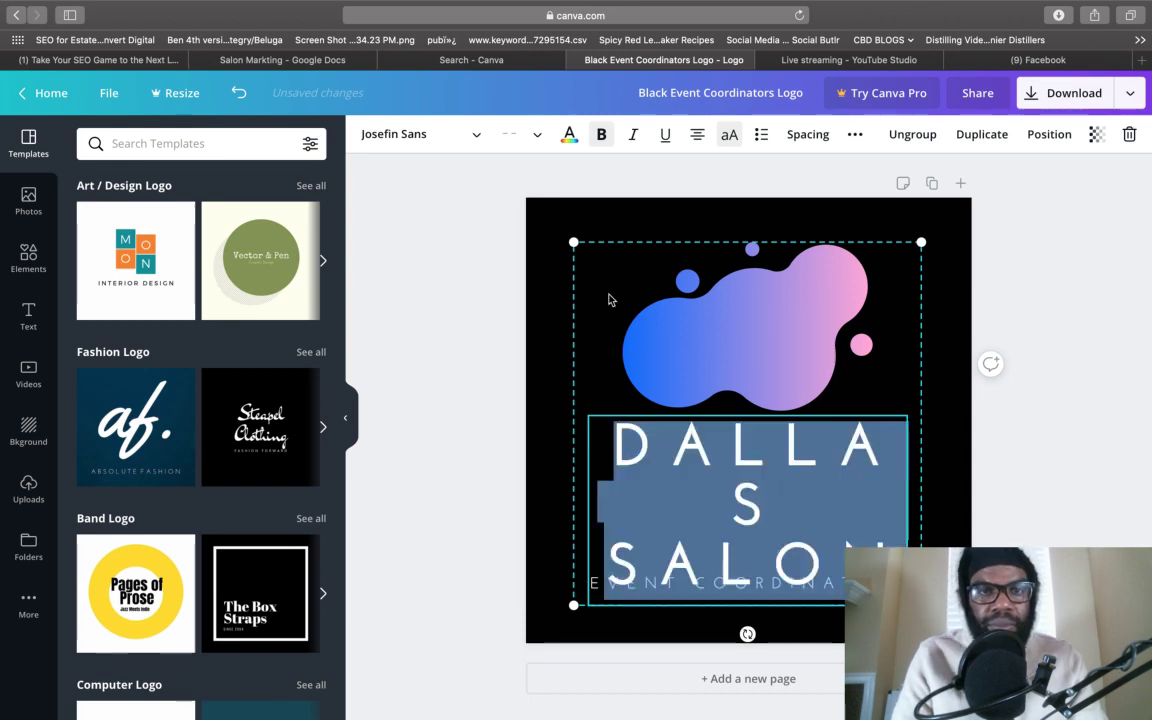
click(518, 135)
click(556, 440)
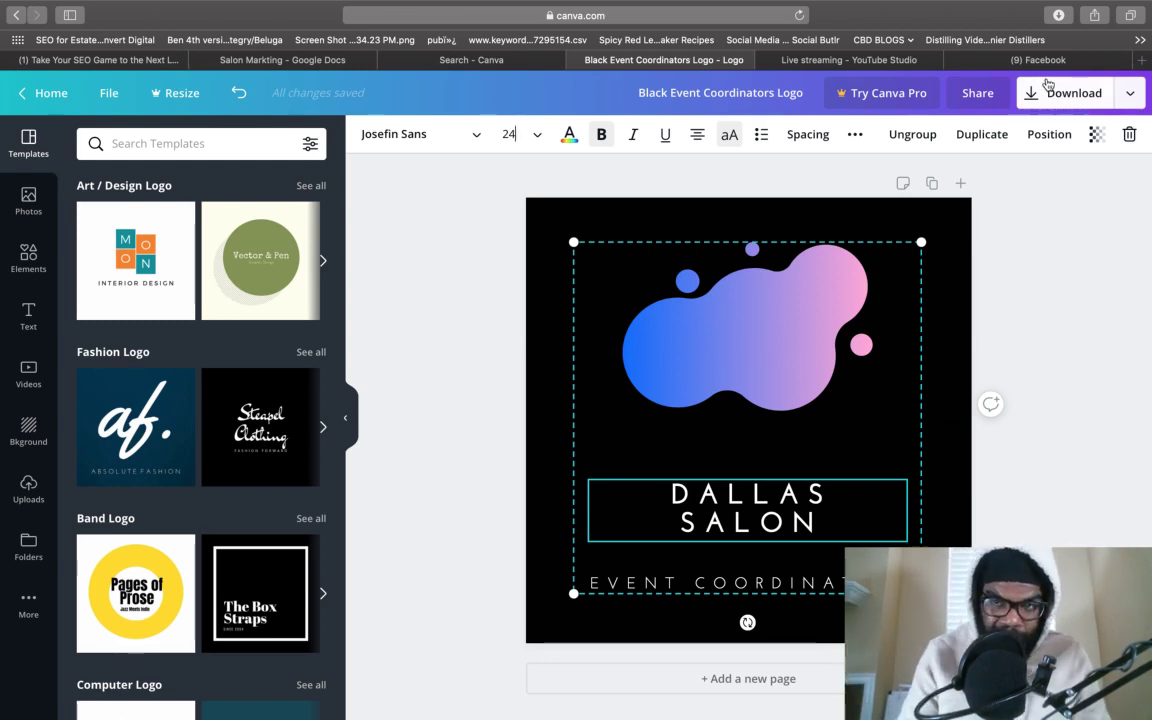
click(1047, 88)
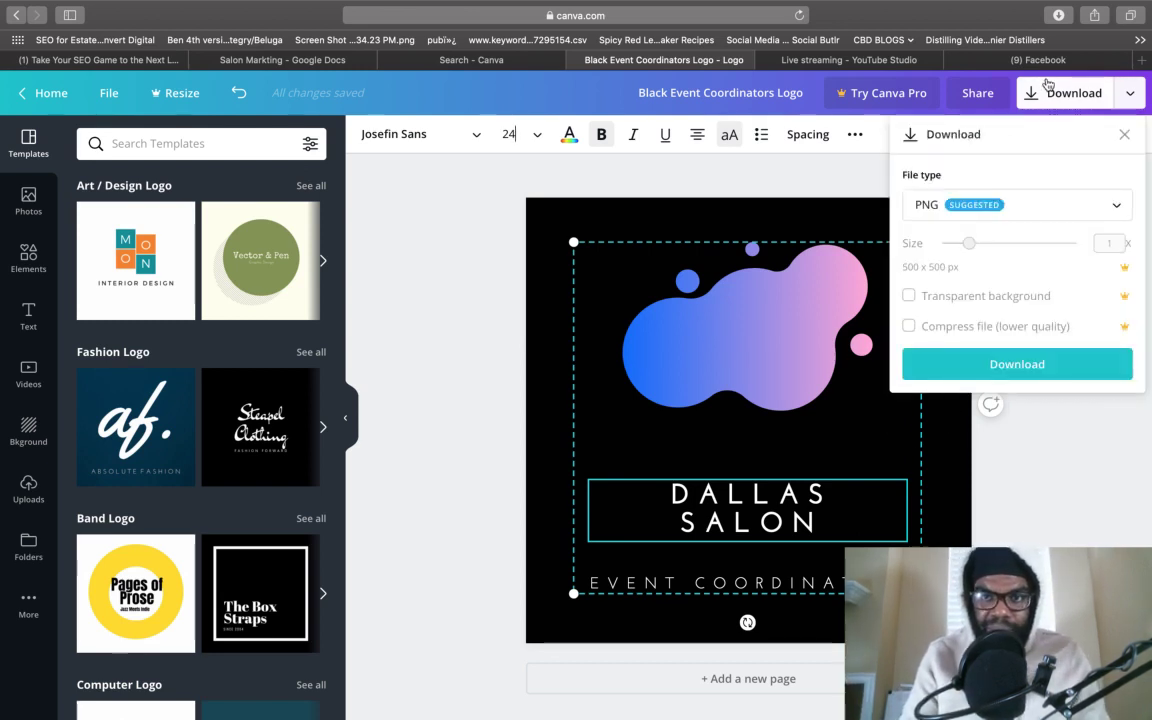
- Download the logo as a PNG and return to Facebook's Add a Profile Picture step
click(993, 361)
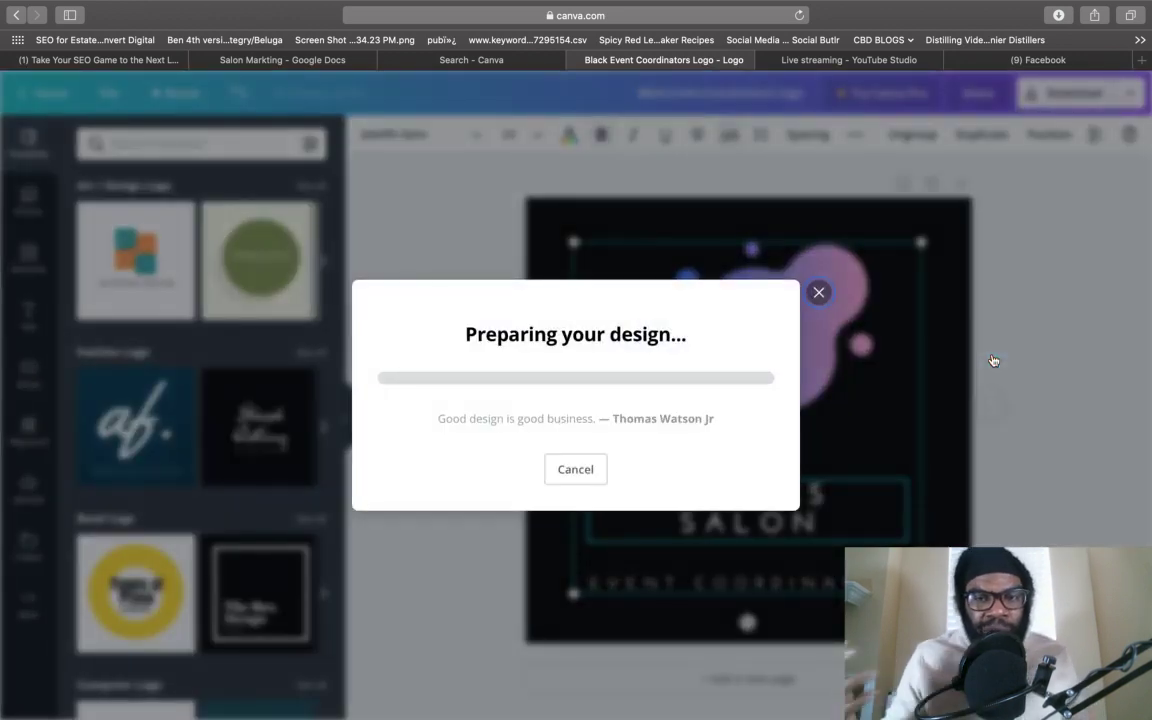
key(Return)
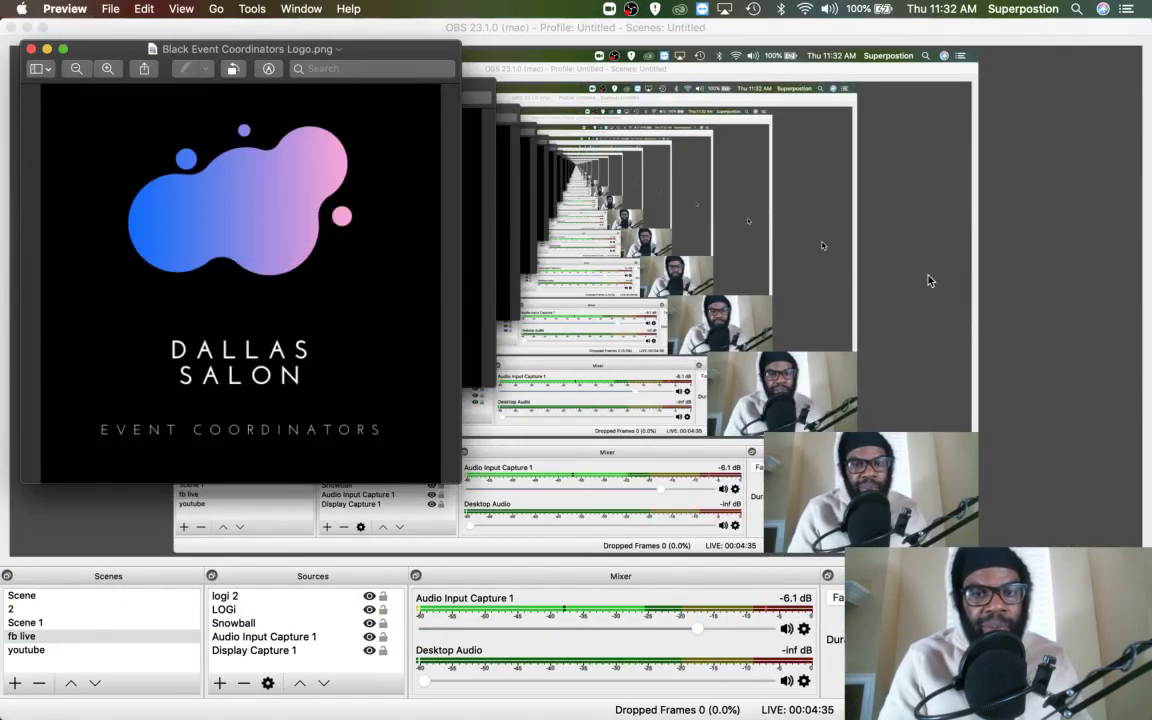
key(ctrl+Right)
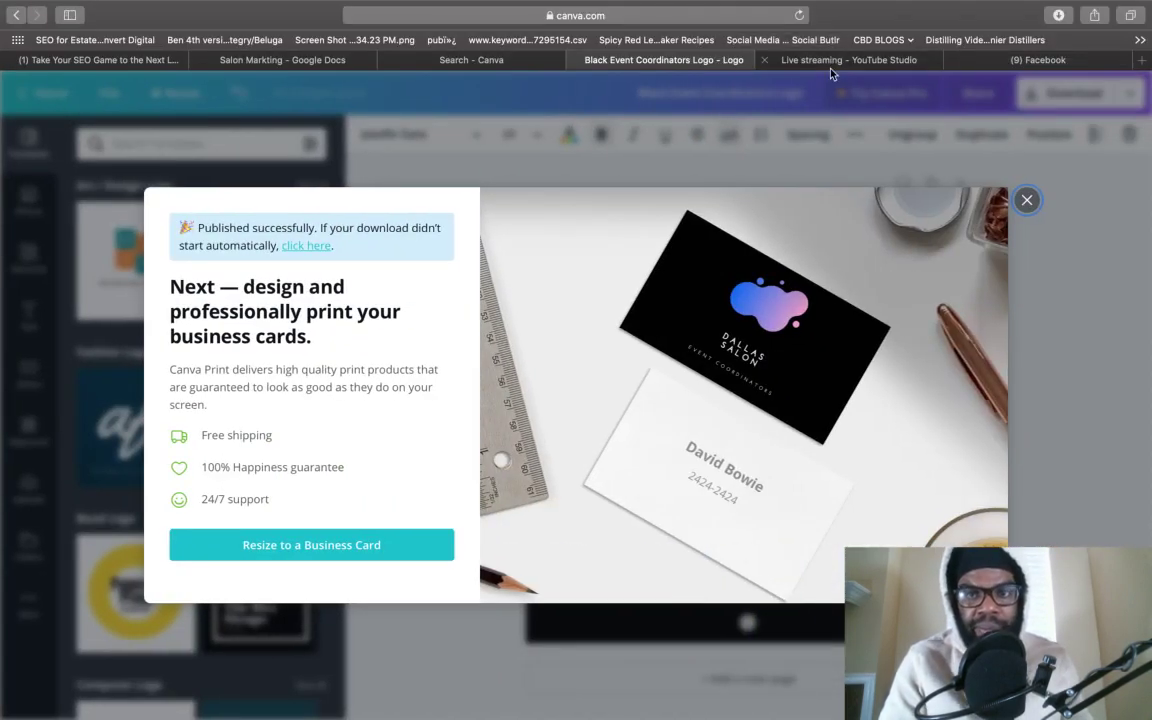
click(1000, 62)
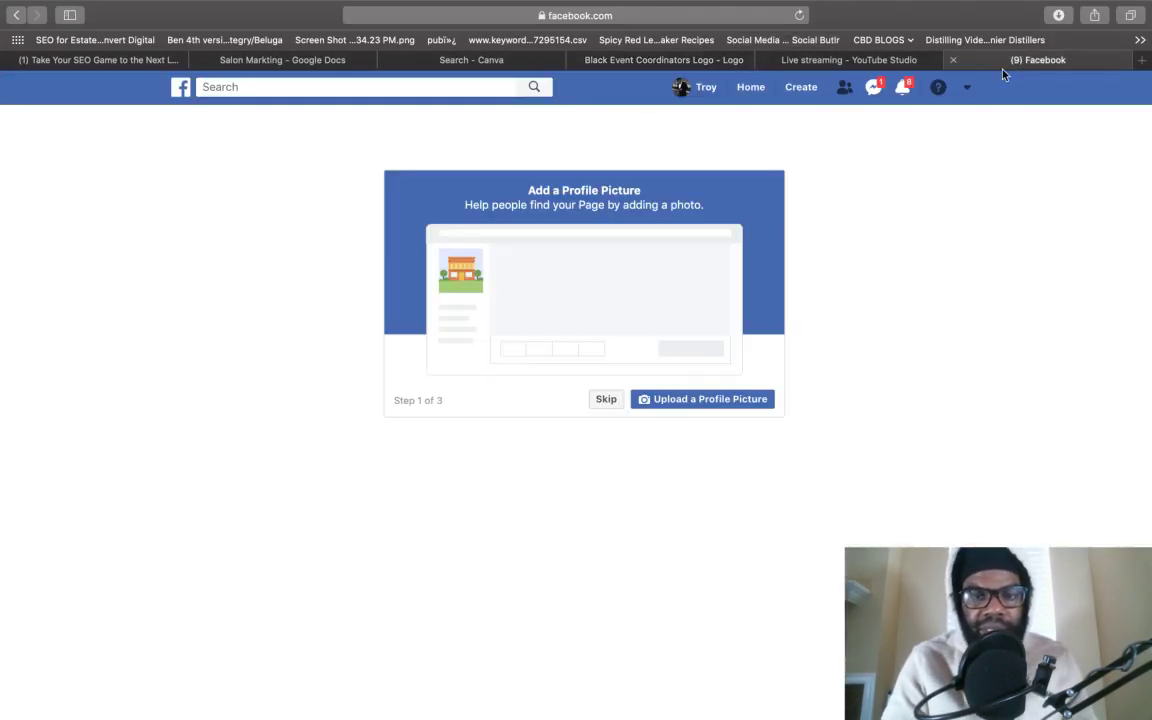
click(676, 399)
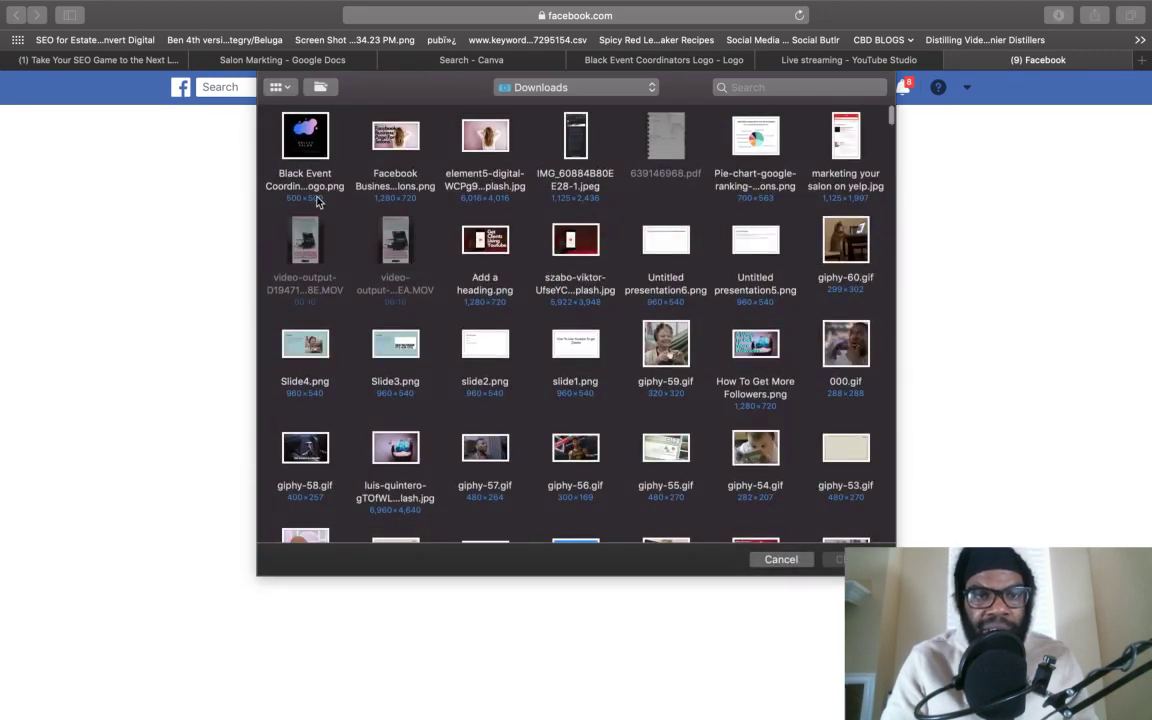
click(305, 192)
double_click(311, 170)
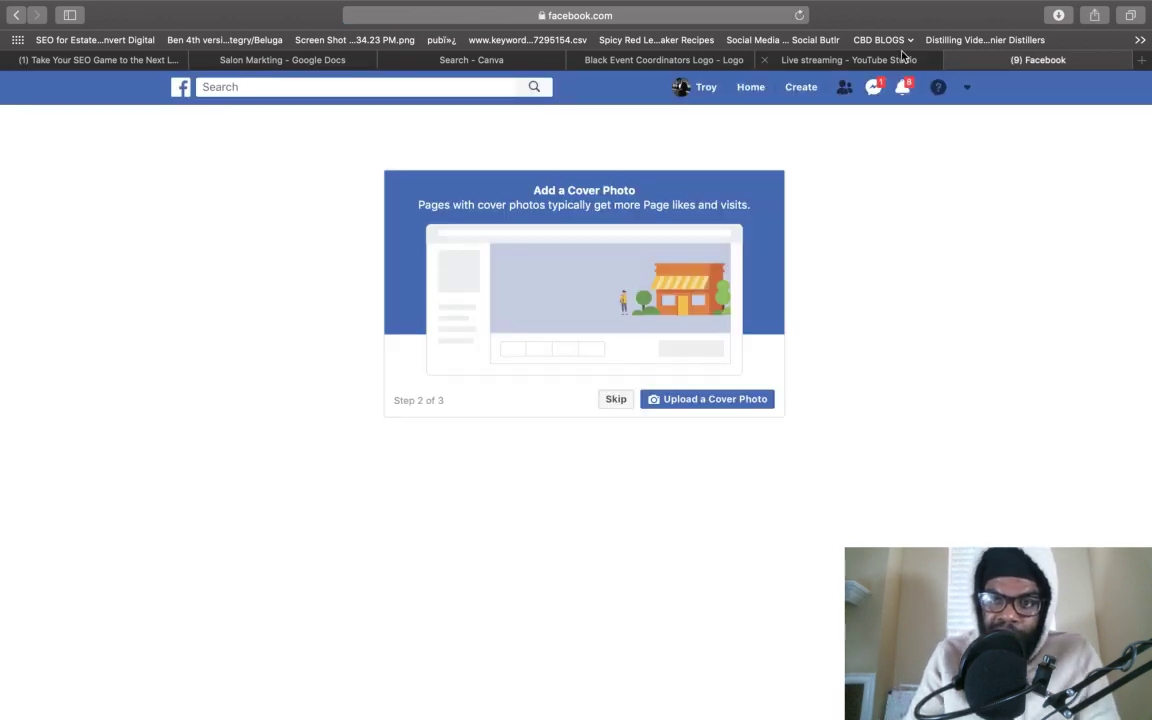
- Switch back to Canva and leave the logo search for Canva's home page
click(849, 60)
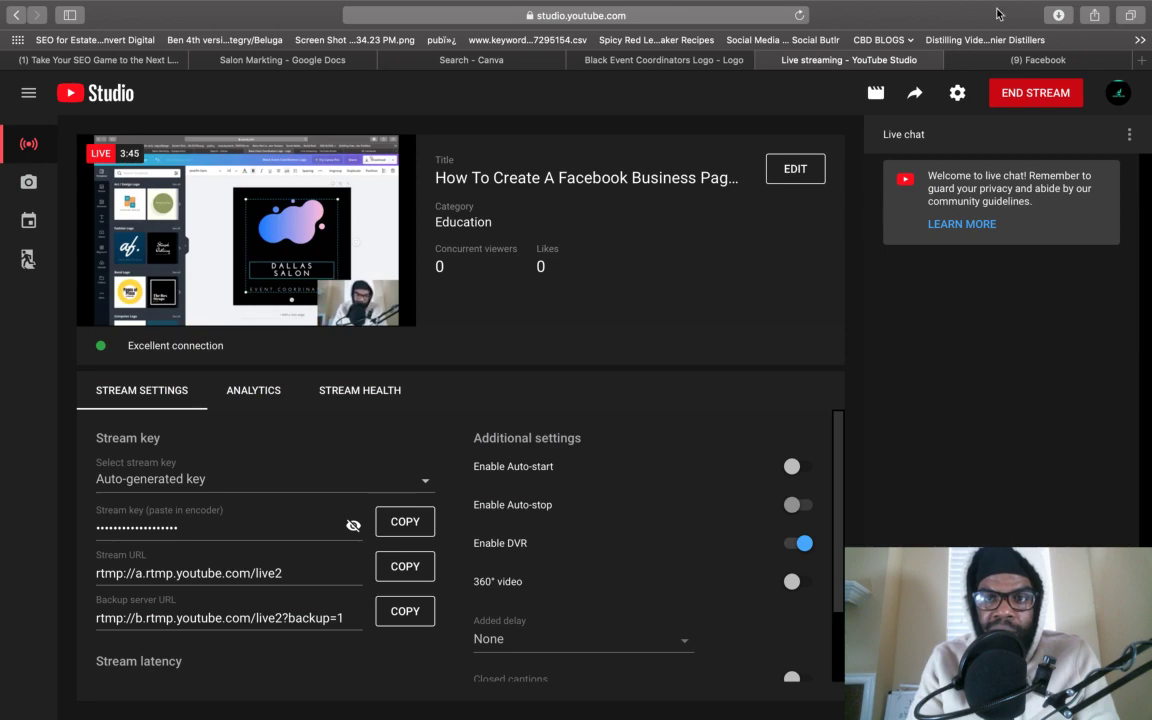
click(471, 60)
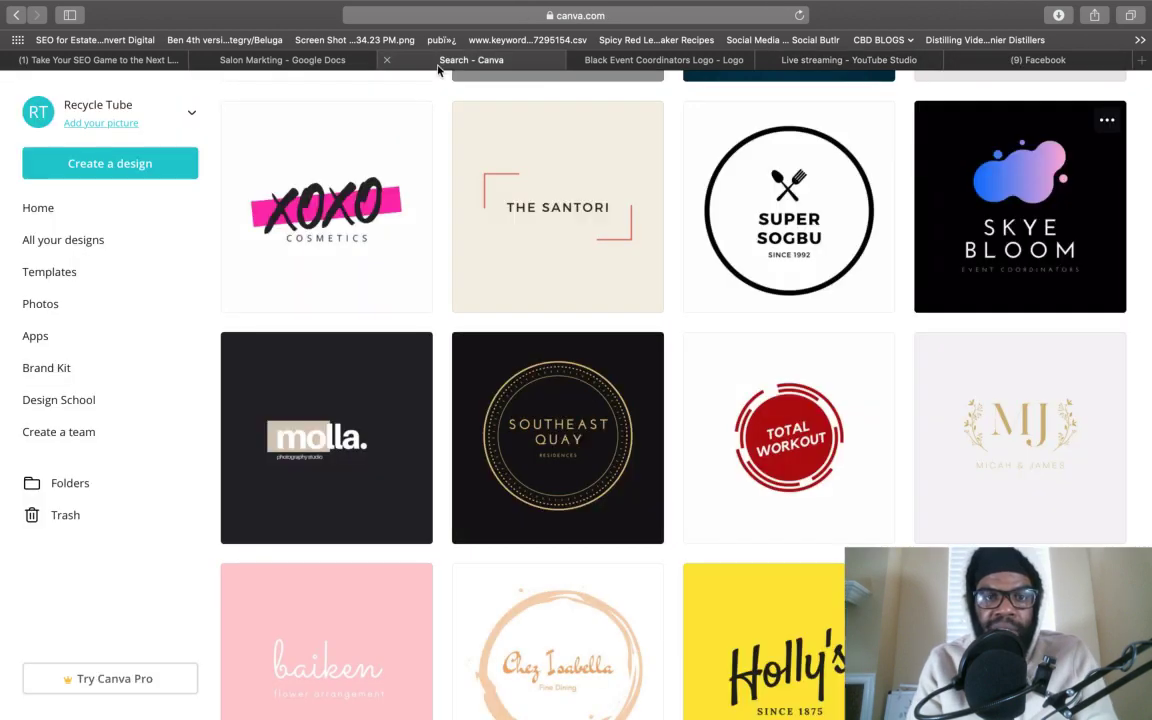
scroll(474, 322, up, 10)
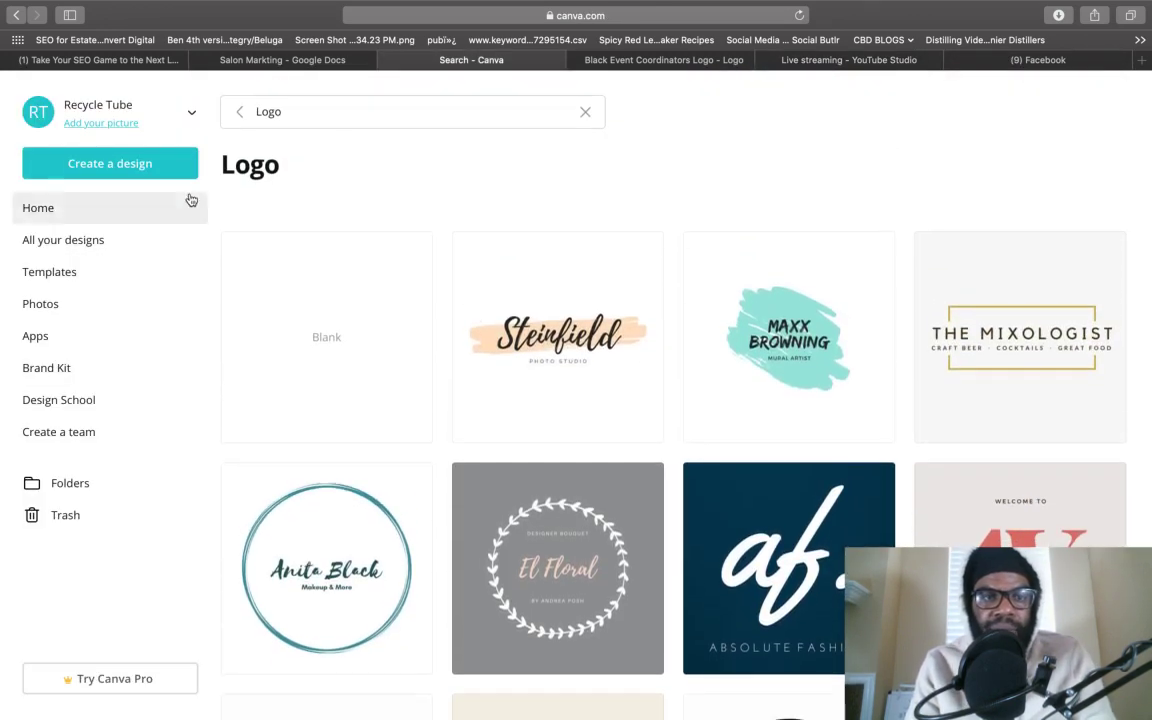
click(236, 110)
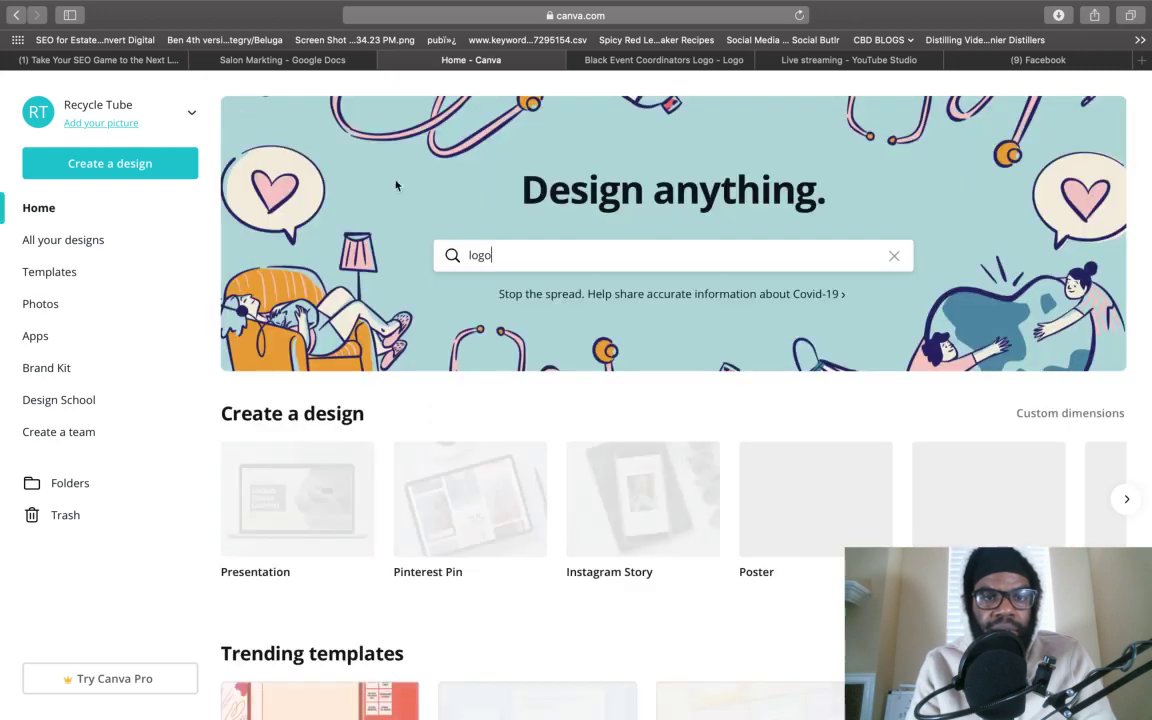
- Replace the home search with 'facebook' and choose the Facebook Cover suggestion
double_click(553, 254)
text(face)
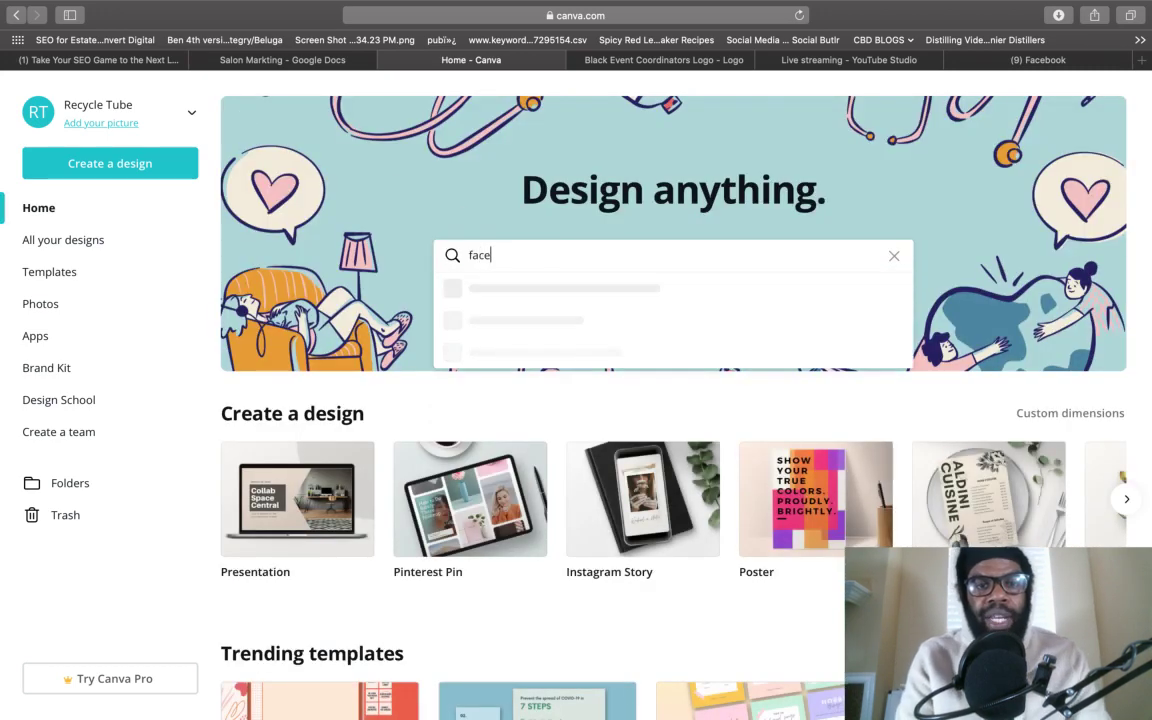
text(book)
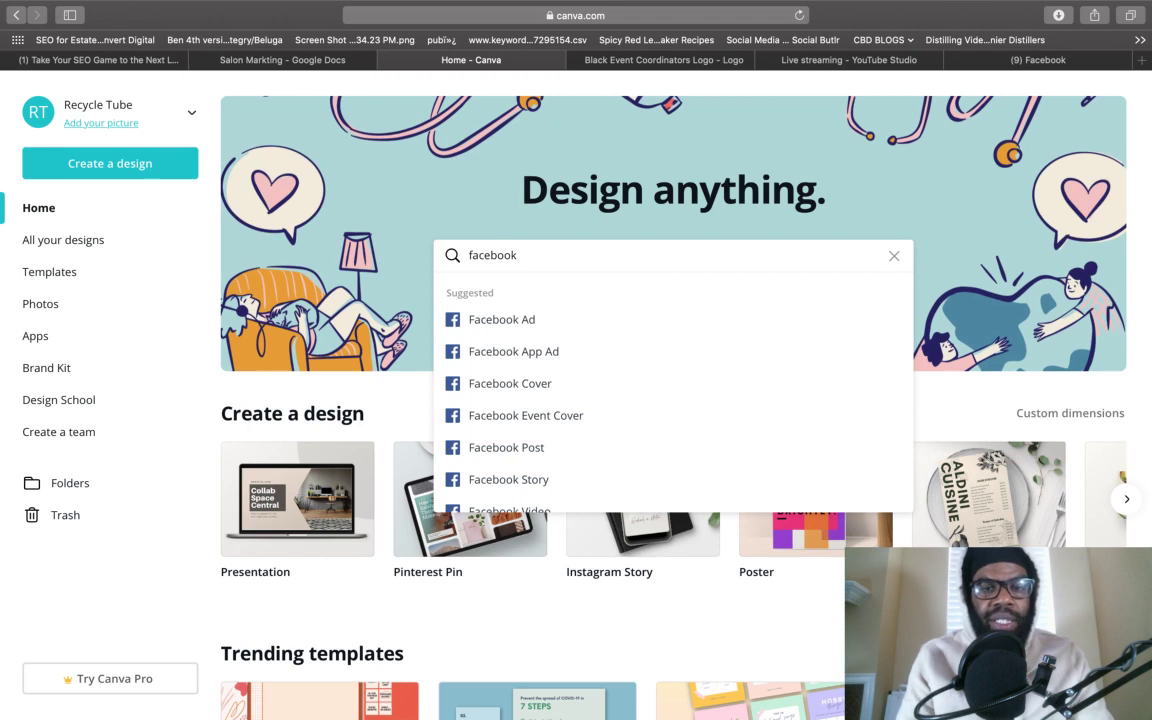
click(558, 389)
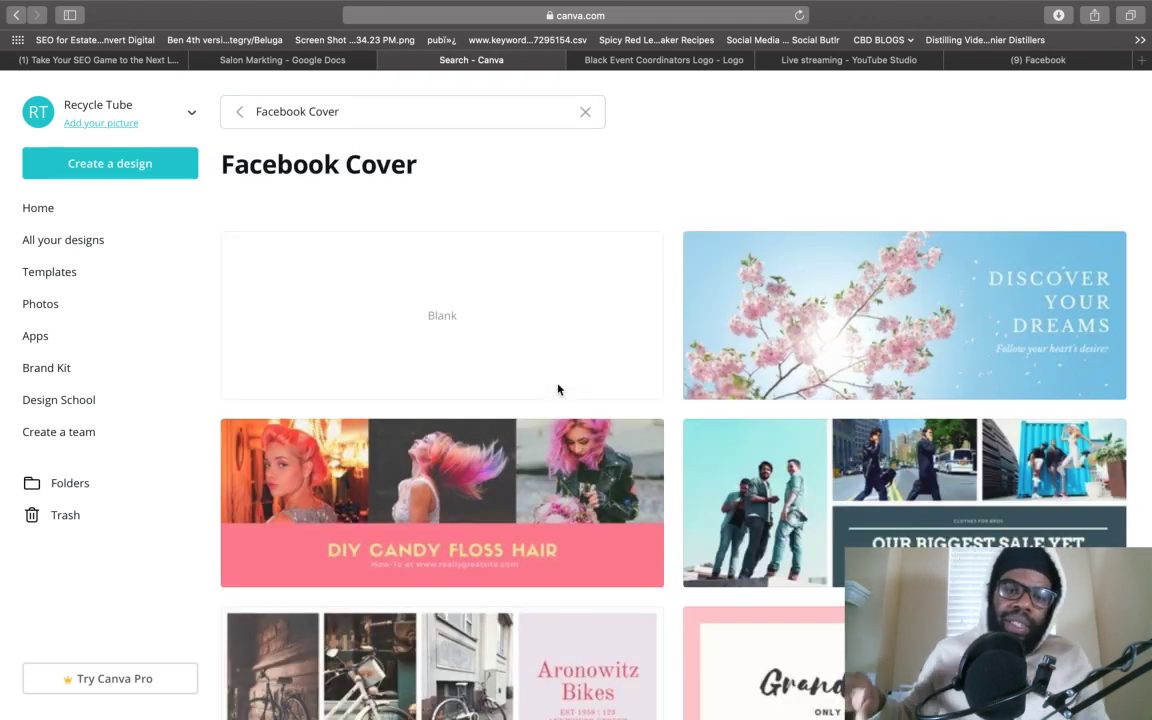
- Open the DIY Candy Floss Hair cover template and add a teal arrow found by searching 'arrow'
click(516, 524)
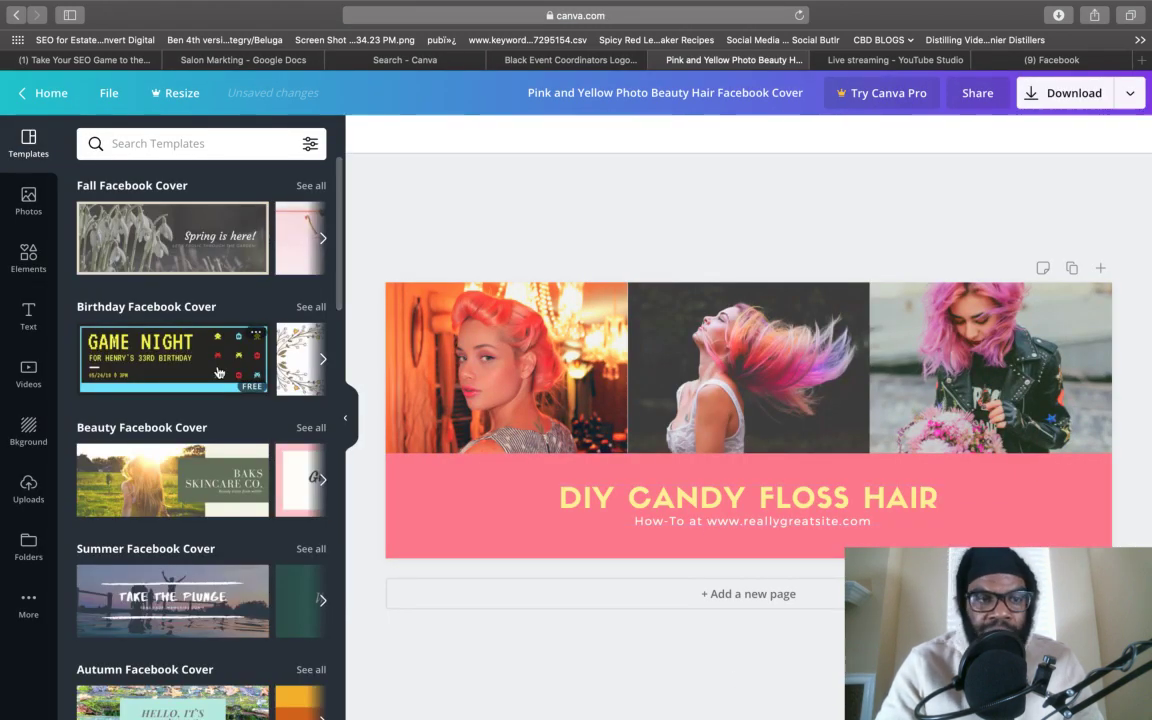
click(28, 262)
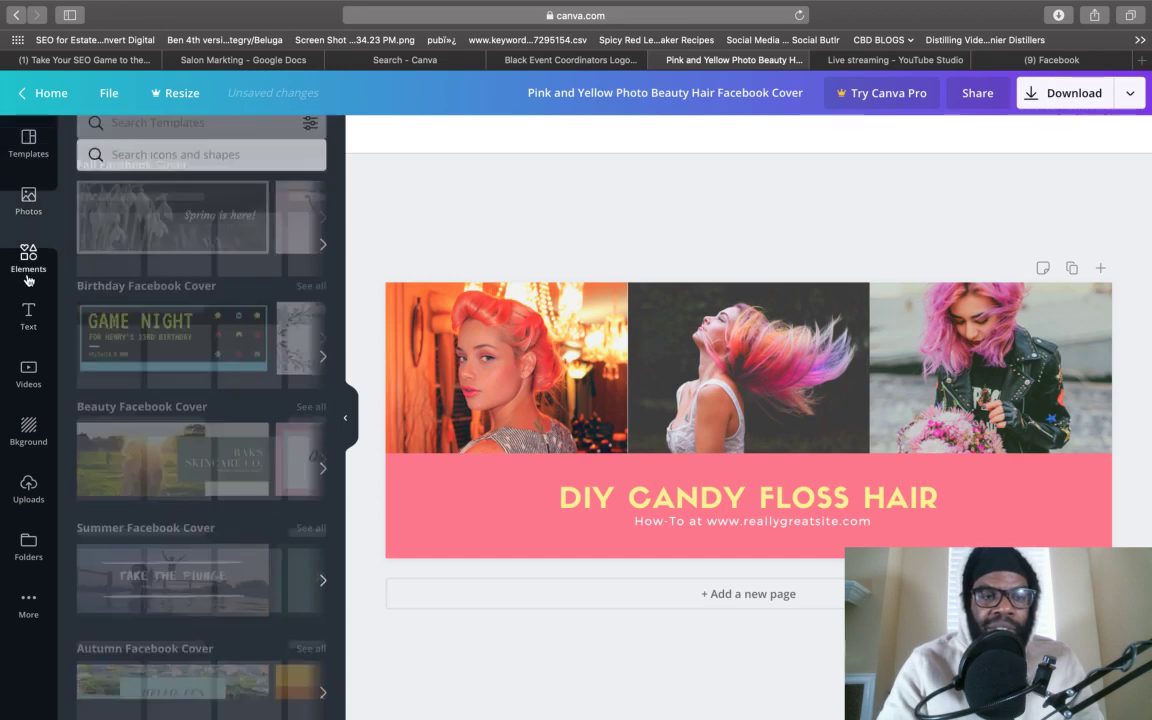
click(174, 146)
text(arrow)
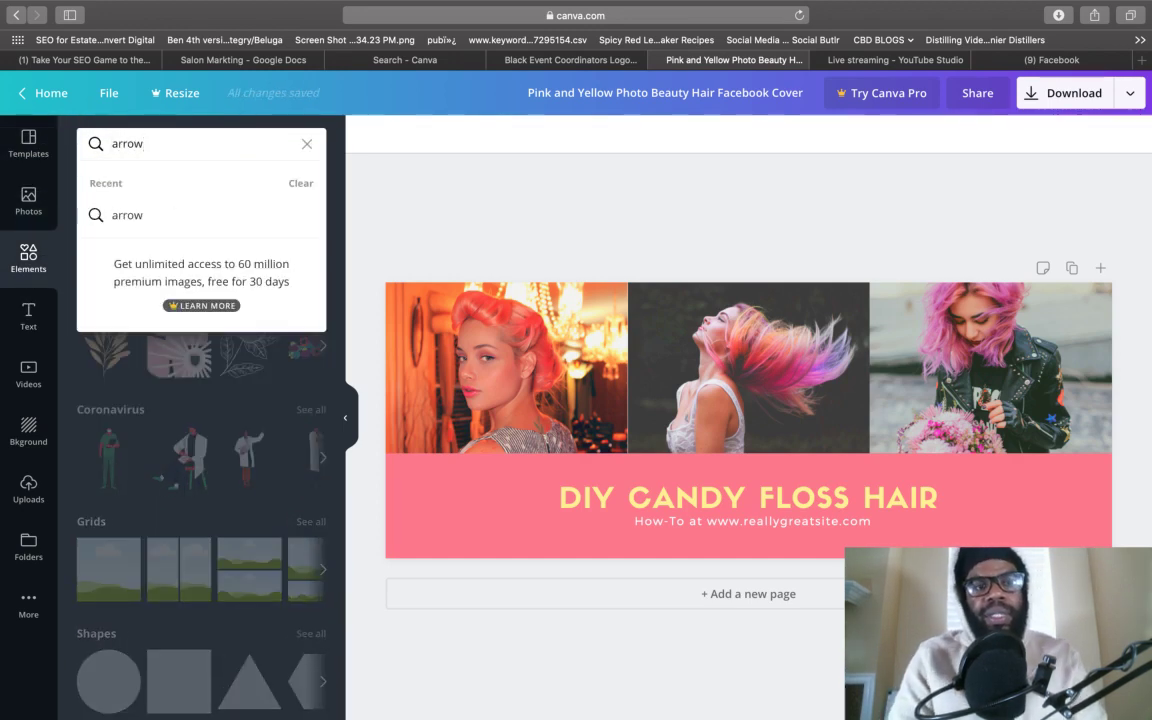
key(Return)
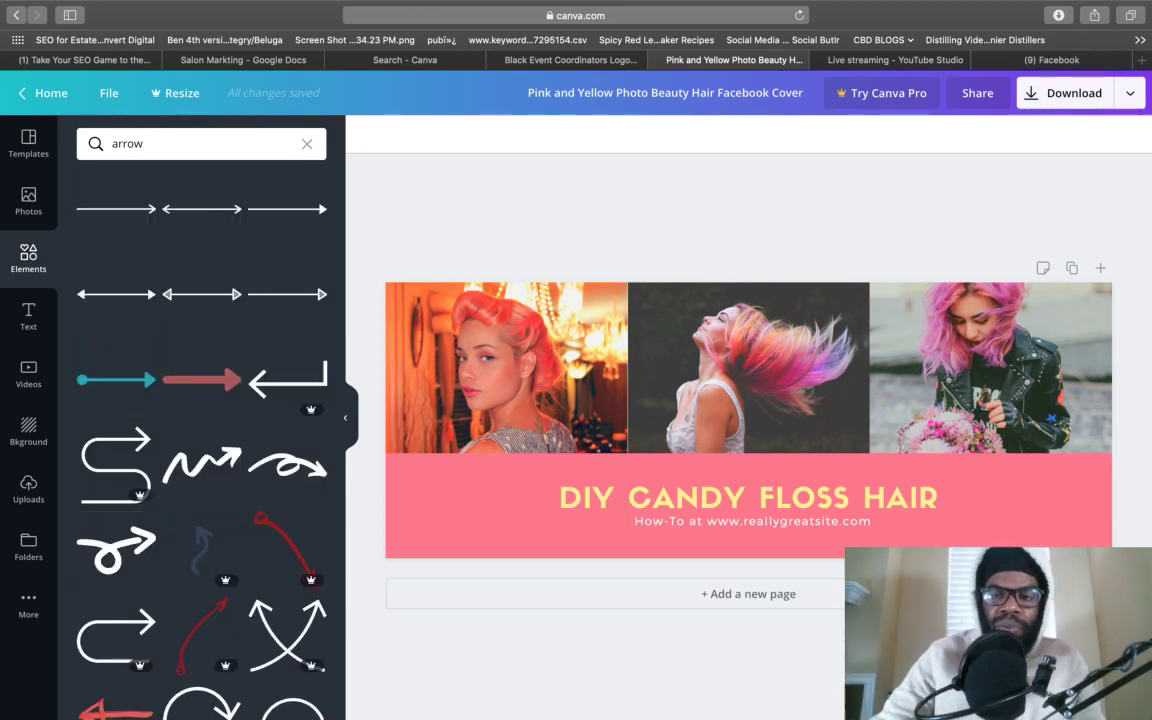
click(224, 382)
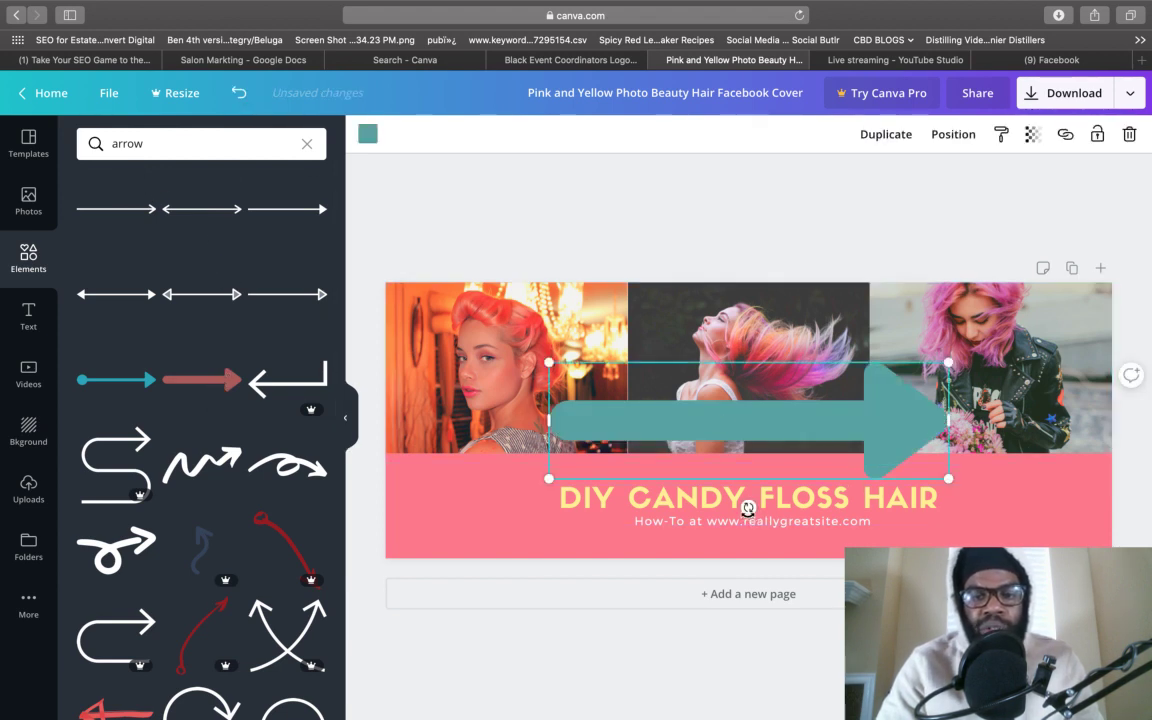
- Rotate the arrow to point down, shrink it, and place it at the pink band's right end
drag(747, 507, 597, 410)
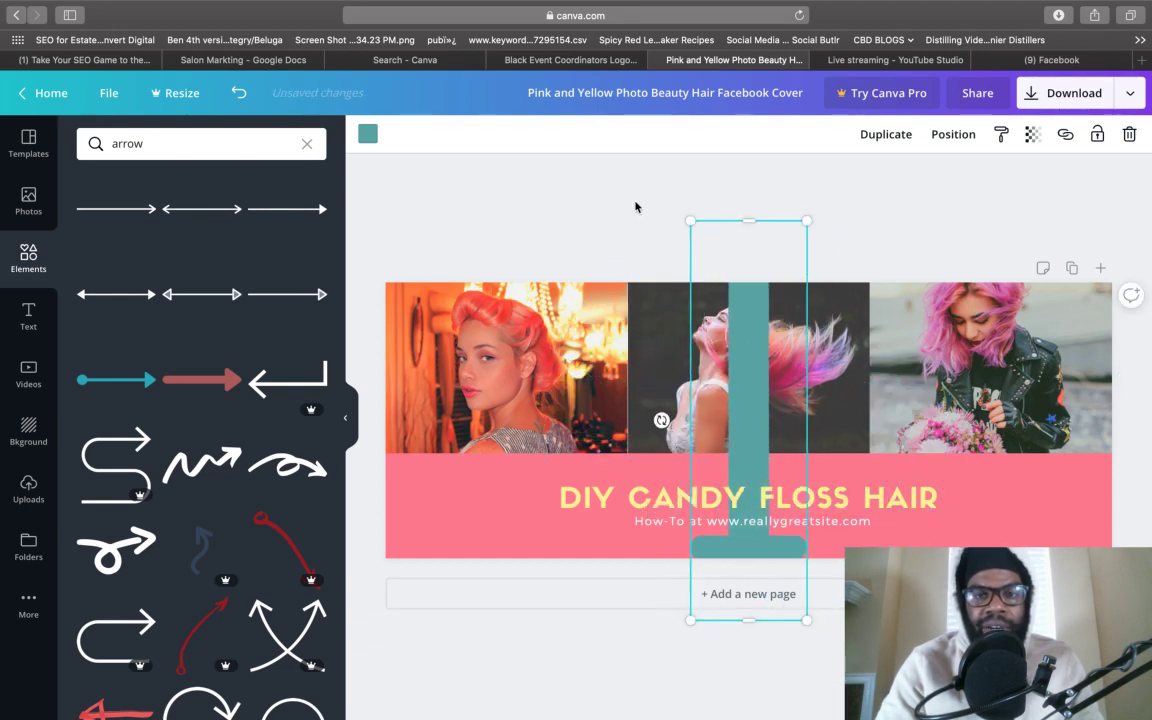
drag(751, 287, 1014, 477)
click(1025, 510)
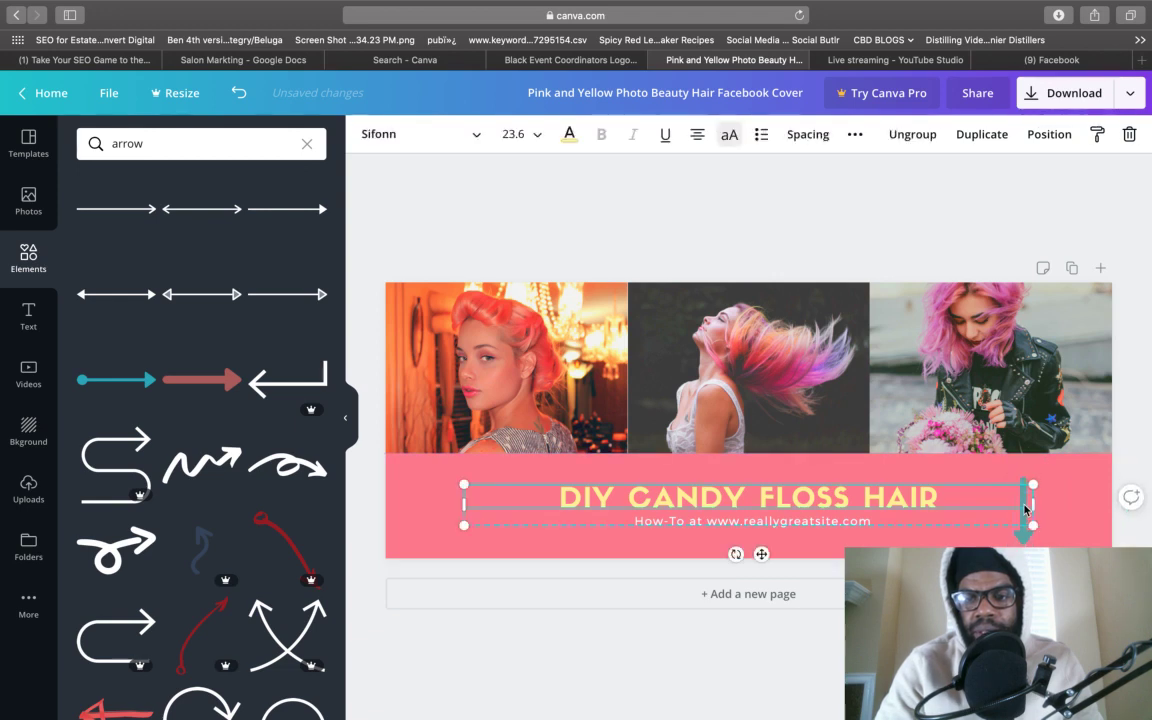
drag(1027, 541, 1049, 541)
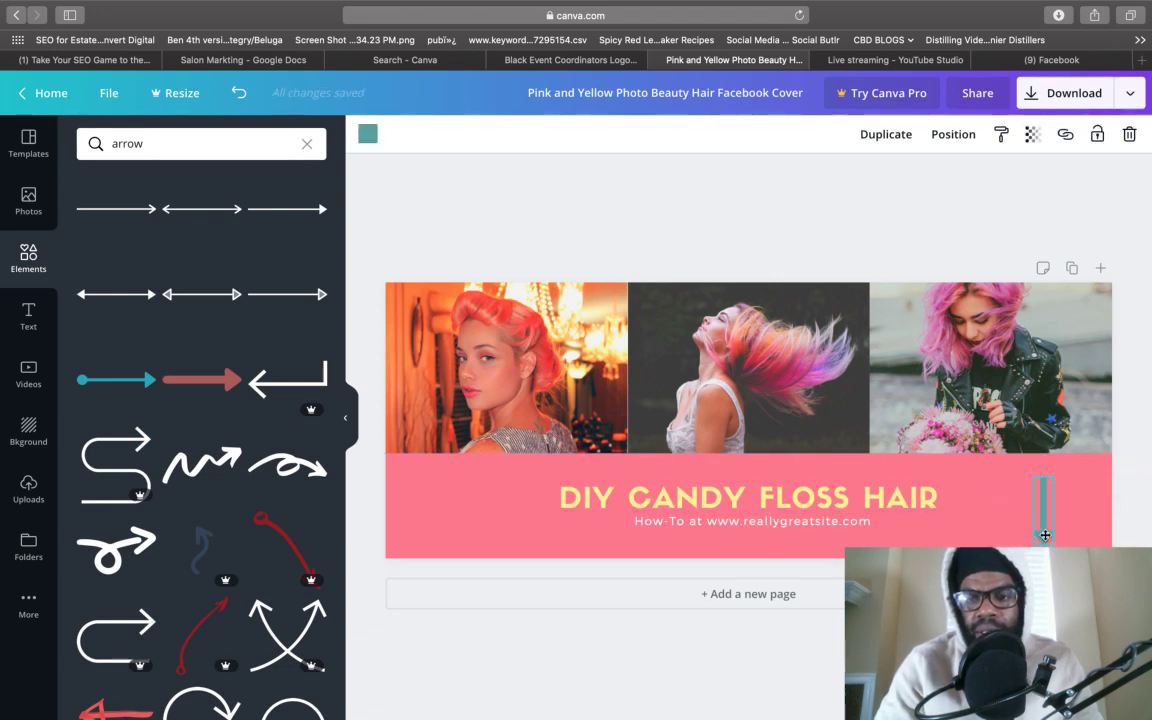
- Download the Canva cover design as a PNG and return to the Facebook tab
click(1054, 100)
click(1036, 366)
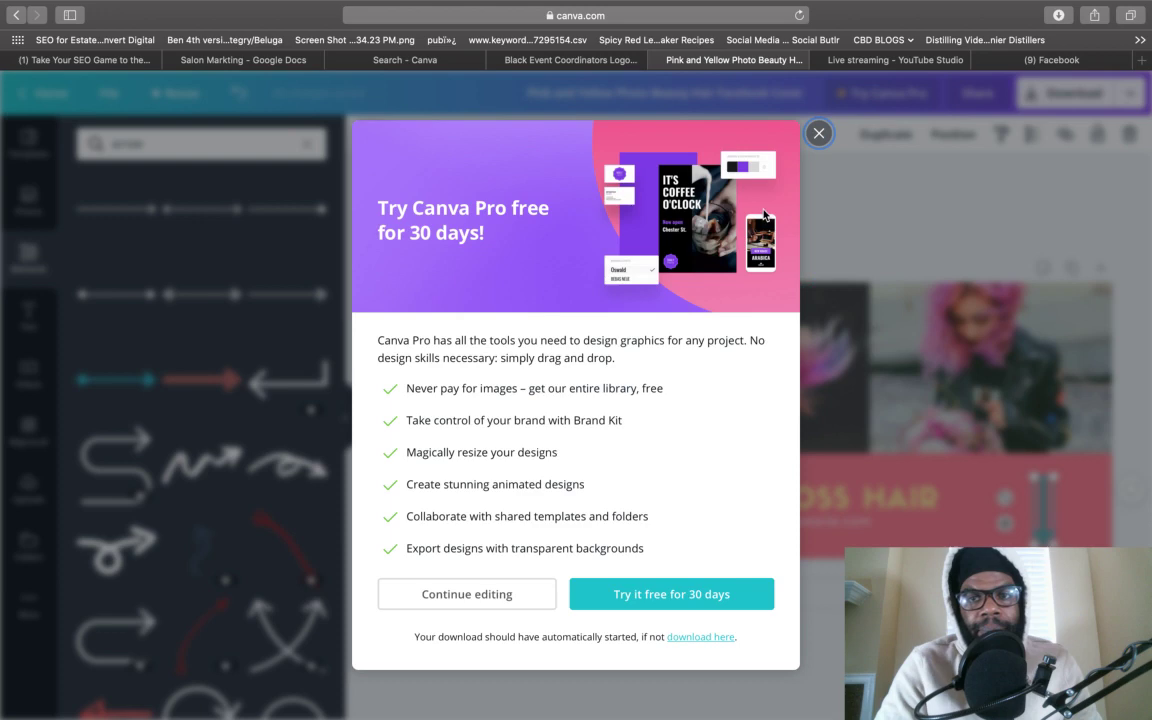
key(Return)
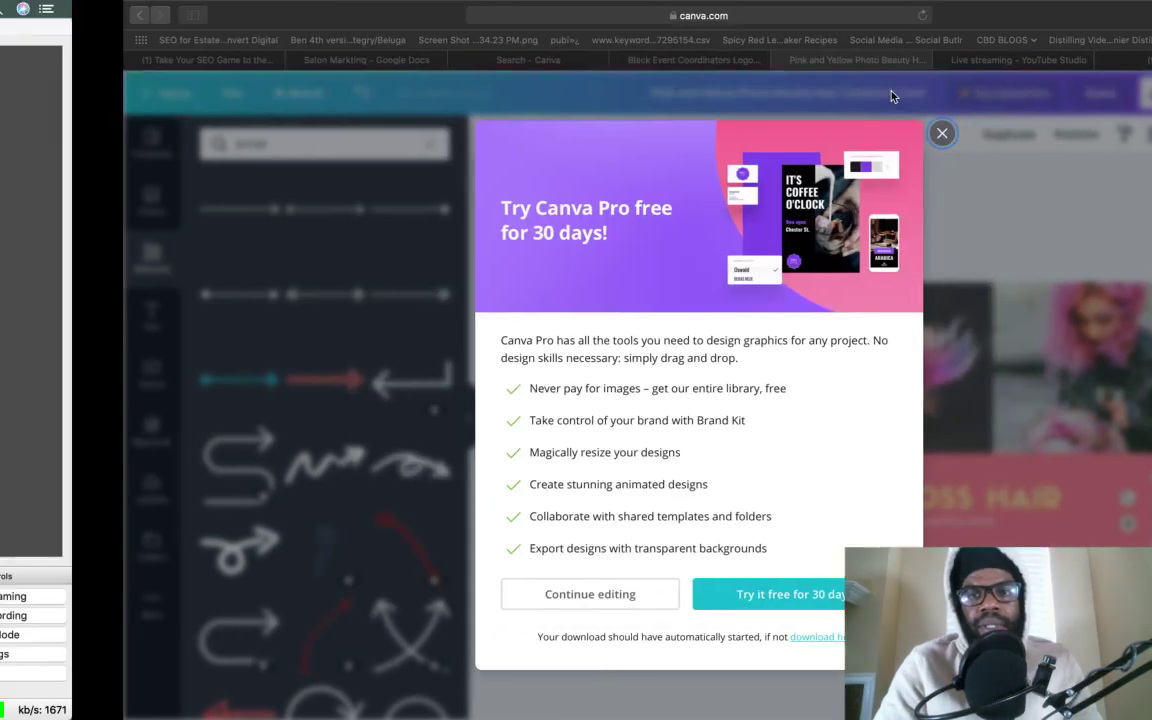
key(ctrl+Right)
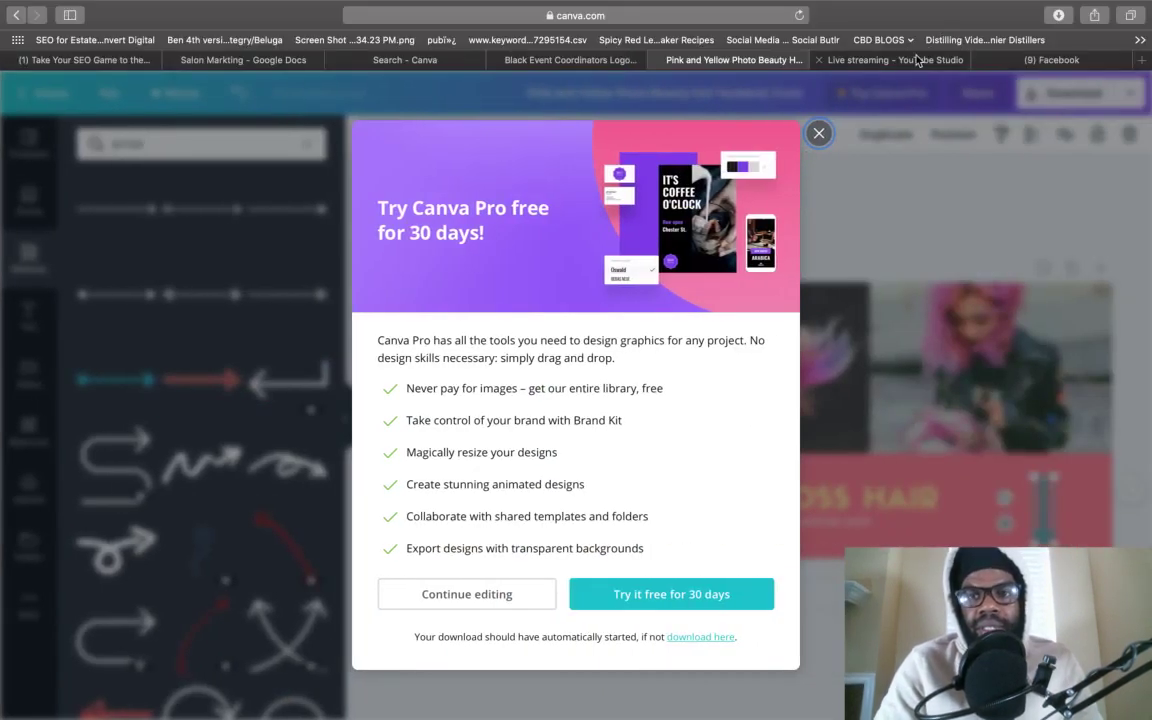
click(1037, 64)
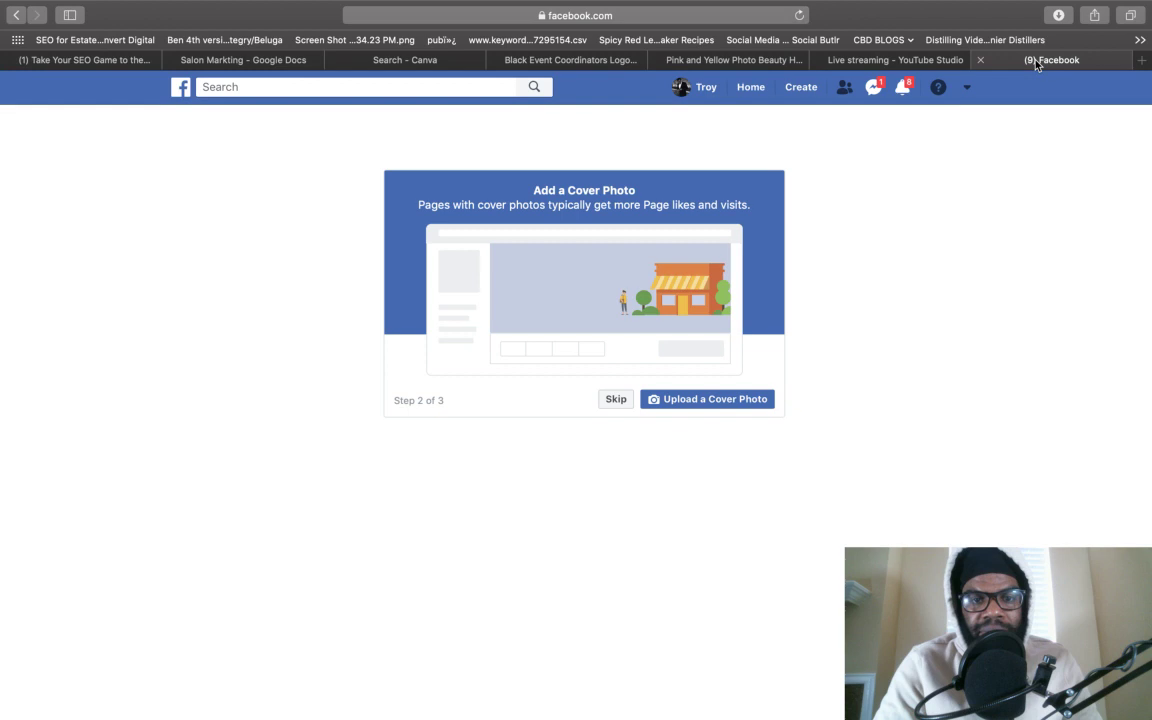
- Set the Pink and Yellow Photo Beauty Hair PNG as the cover photo and skip online bookings
click(688, 400)
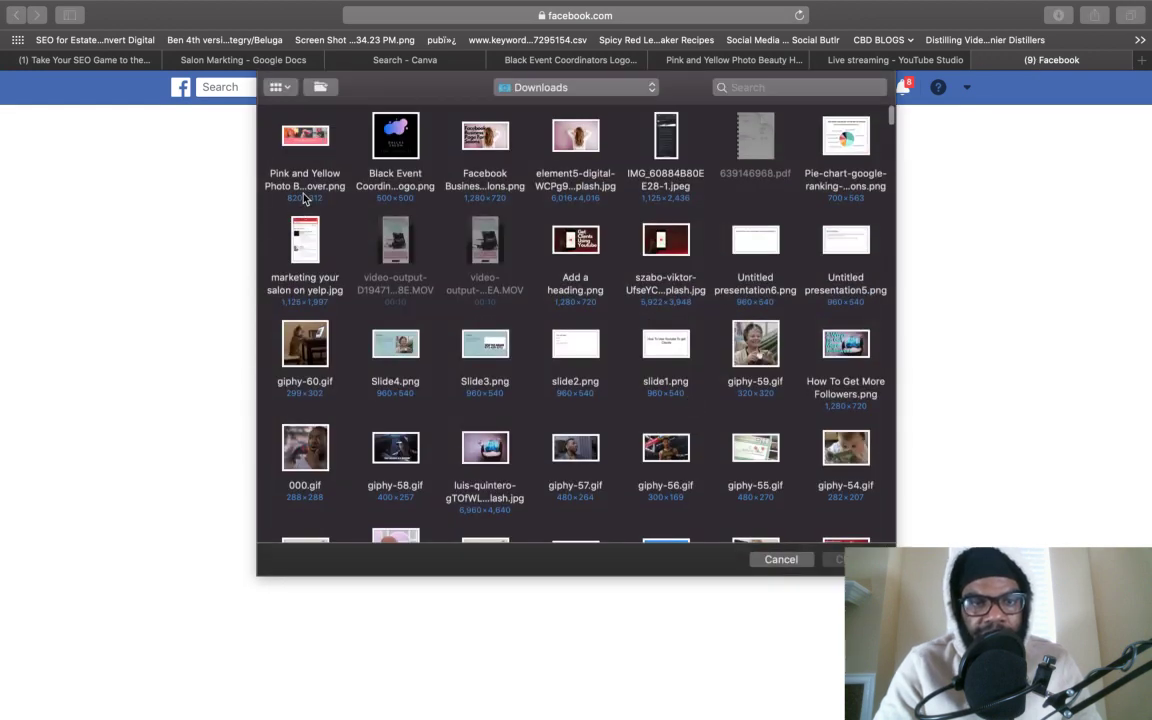
double_click(297, 180)
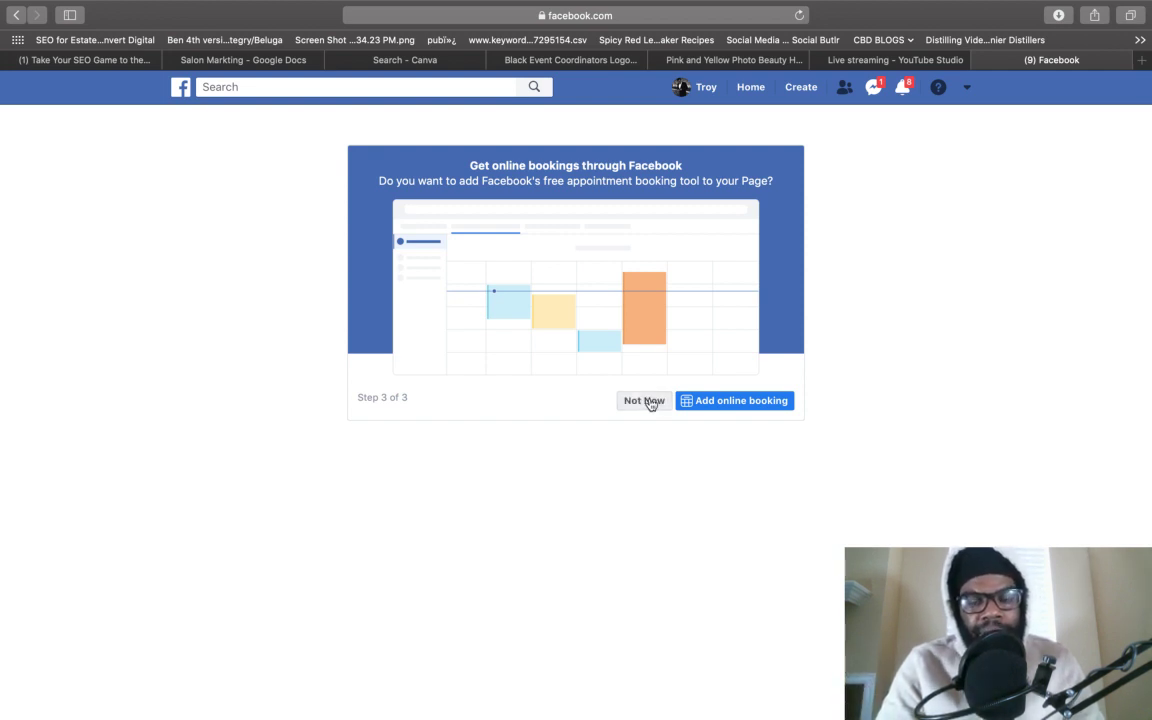
click(644, 400)
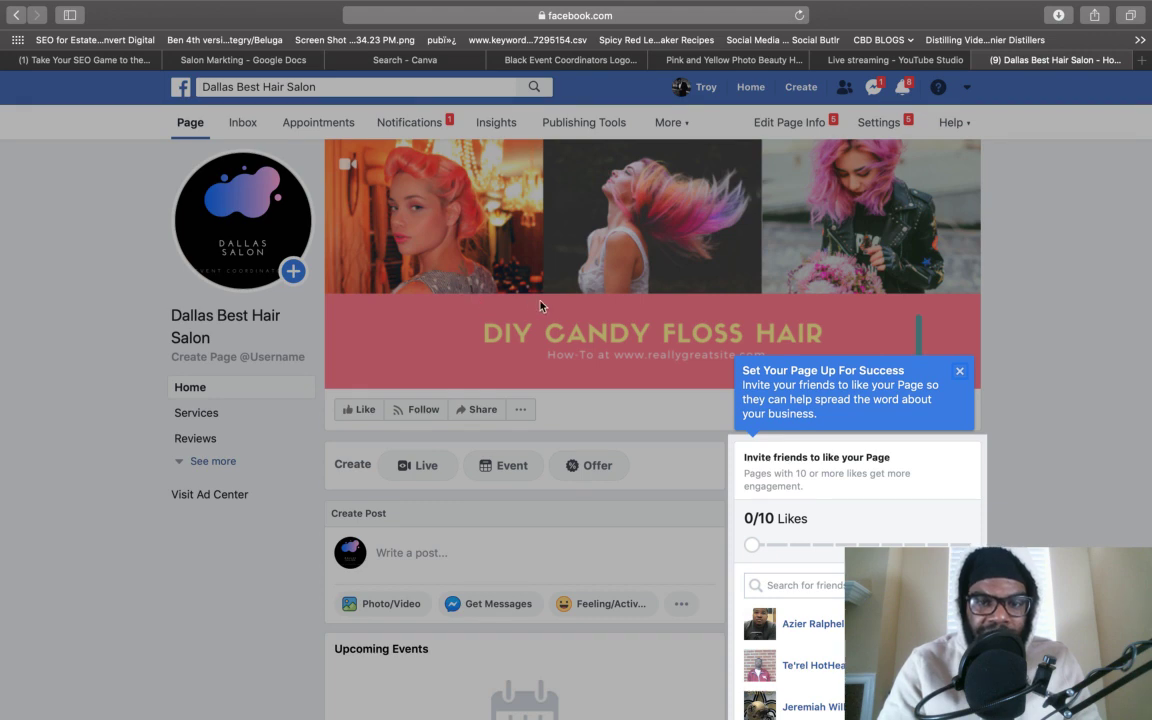
- Dismiss the Set Your Page Up For Success tip and choose + Add a Button
click(962, 374)
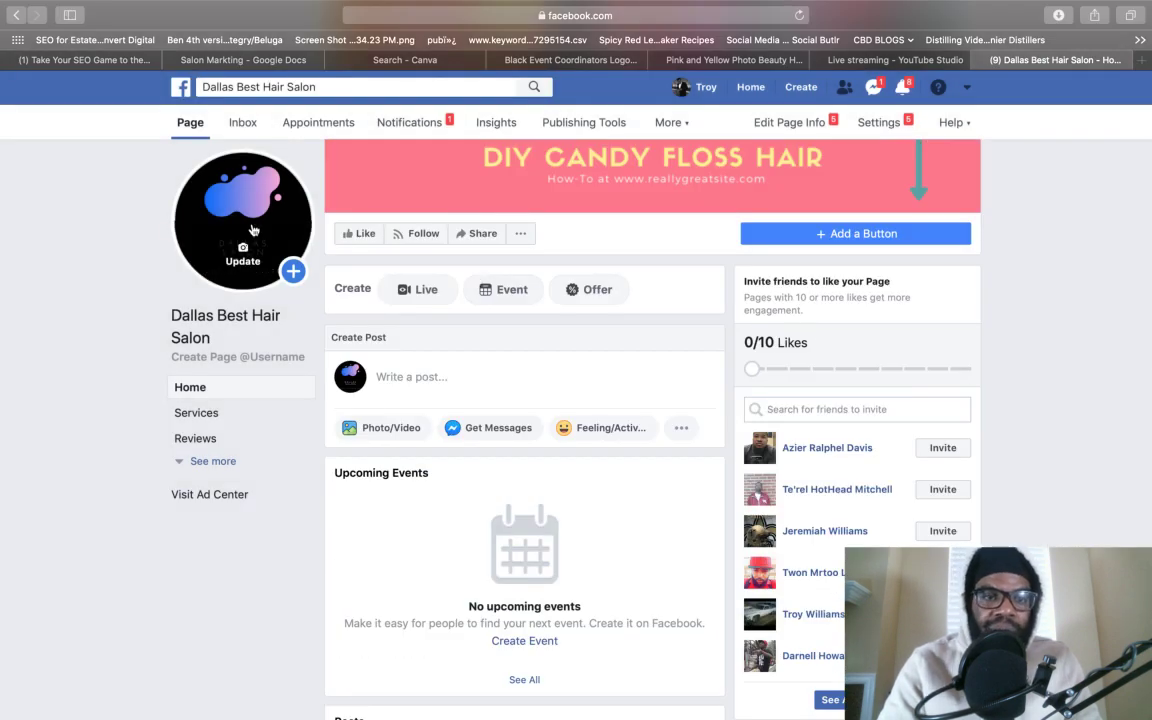
scroll(281, 223, up, 3)
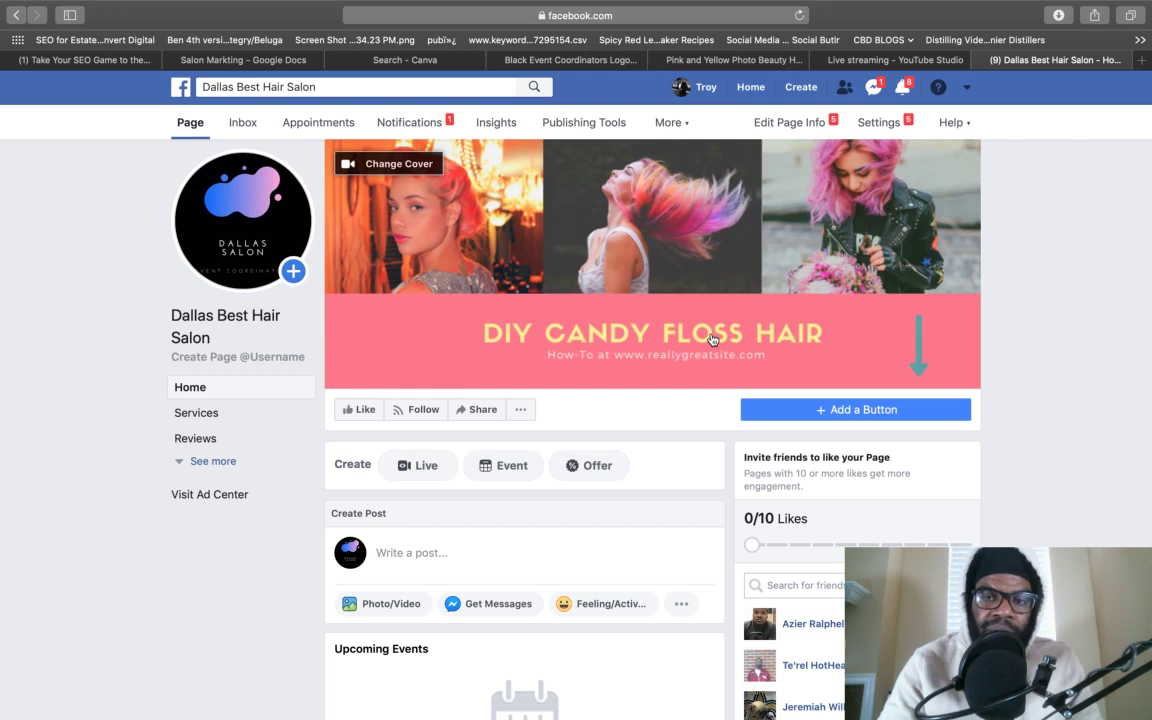
click(841, 411)
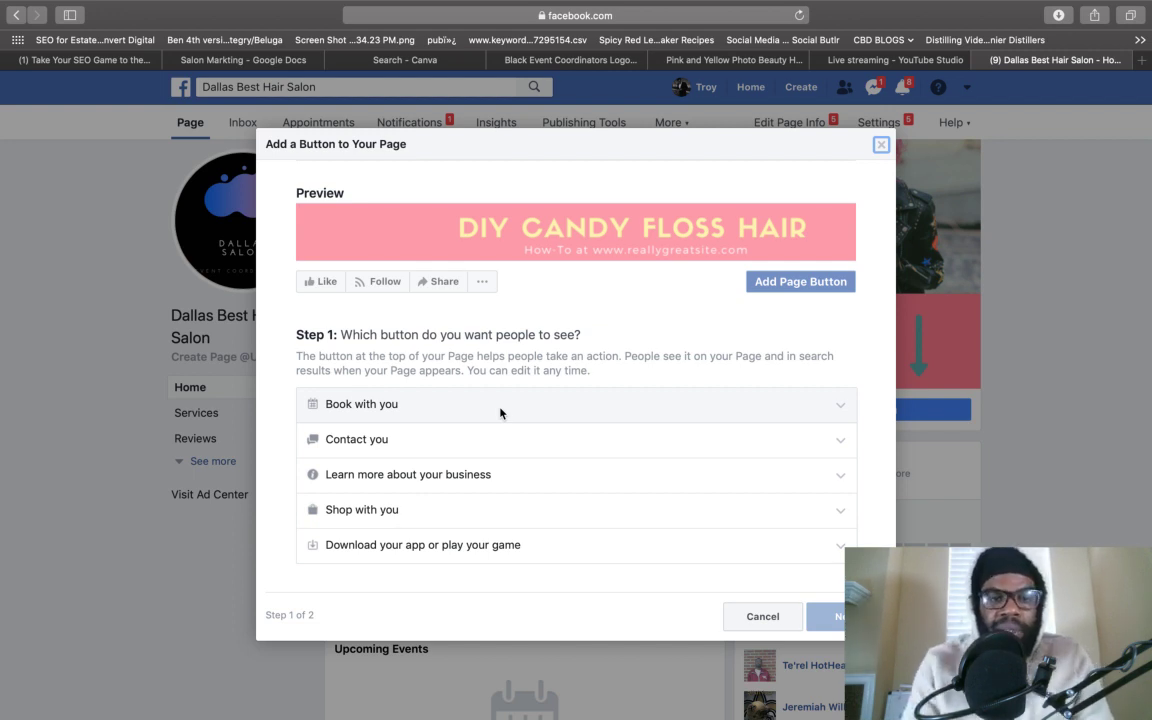
- Add a Contact you > Send Message button that sends visitors to Messenger
click(500, 413)
click(403, 462)
click(313, 472)
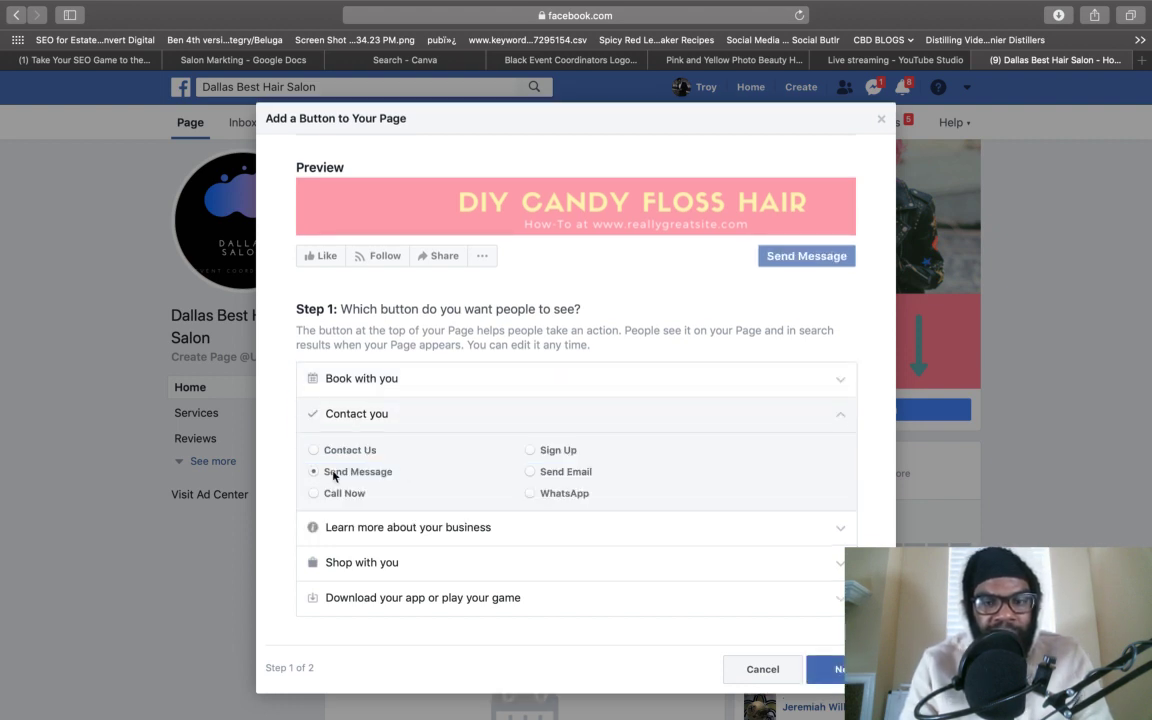
click(815, 669)
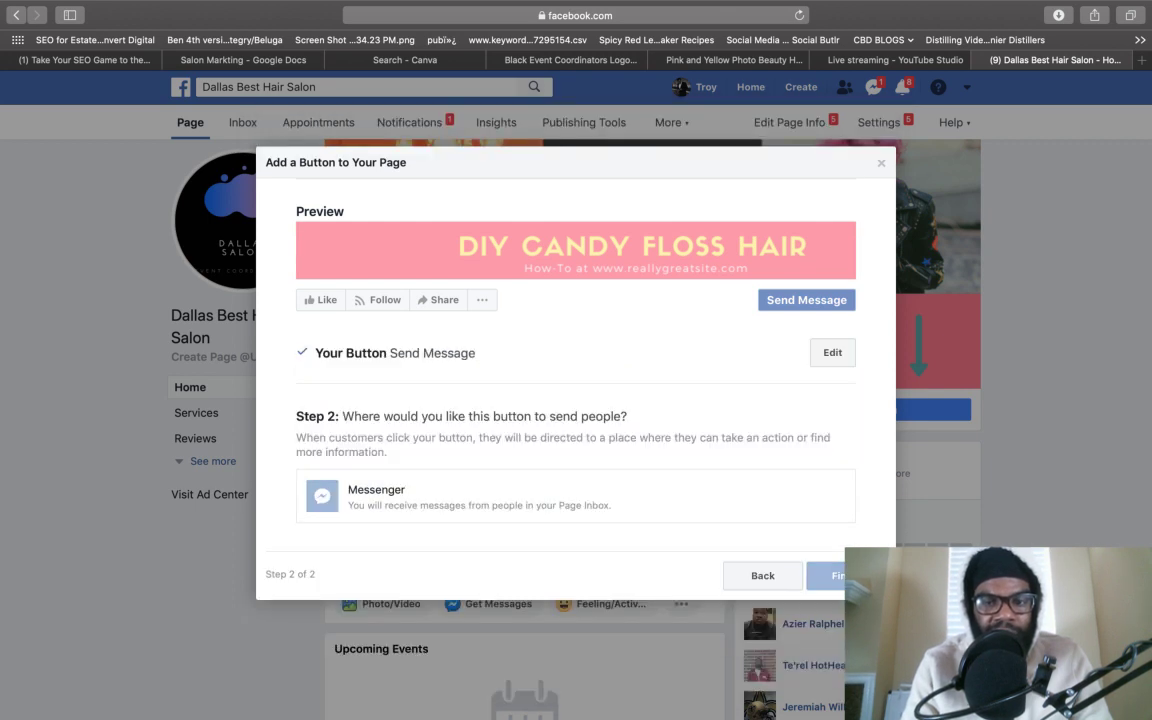
click(644, 499)
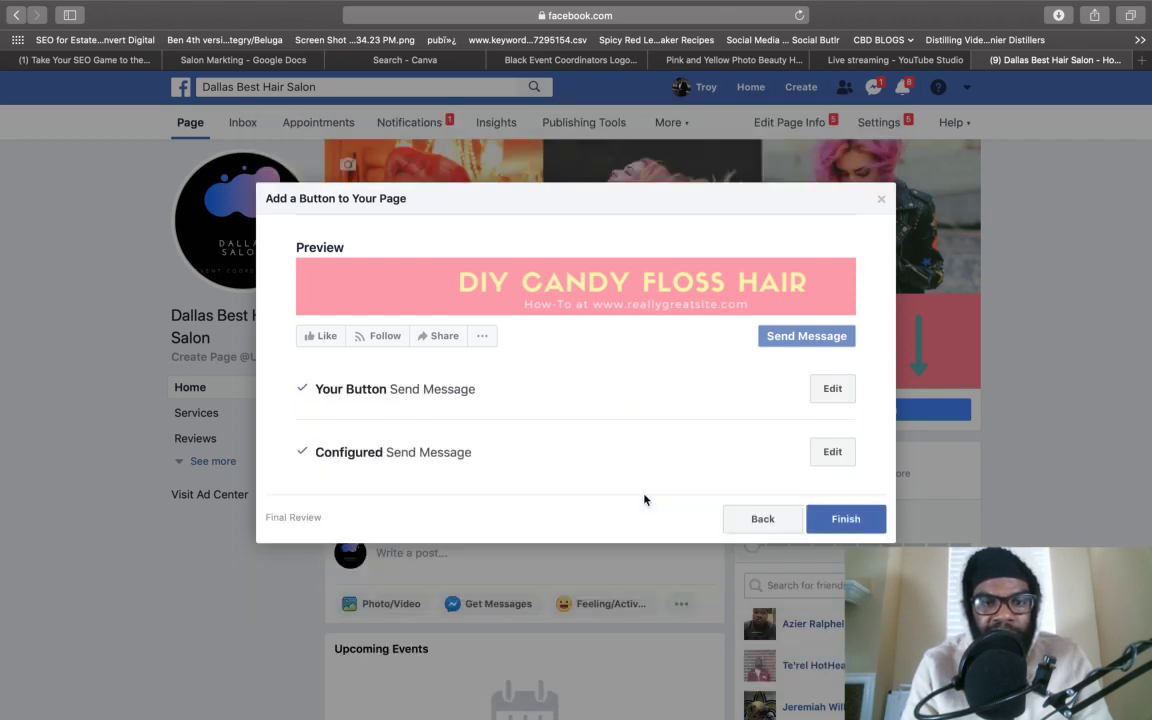
click(852, 524)
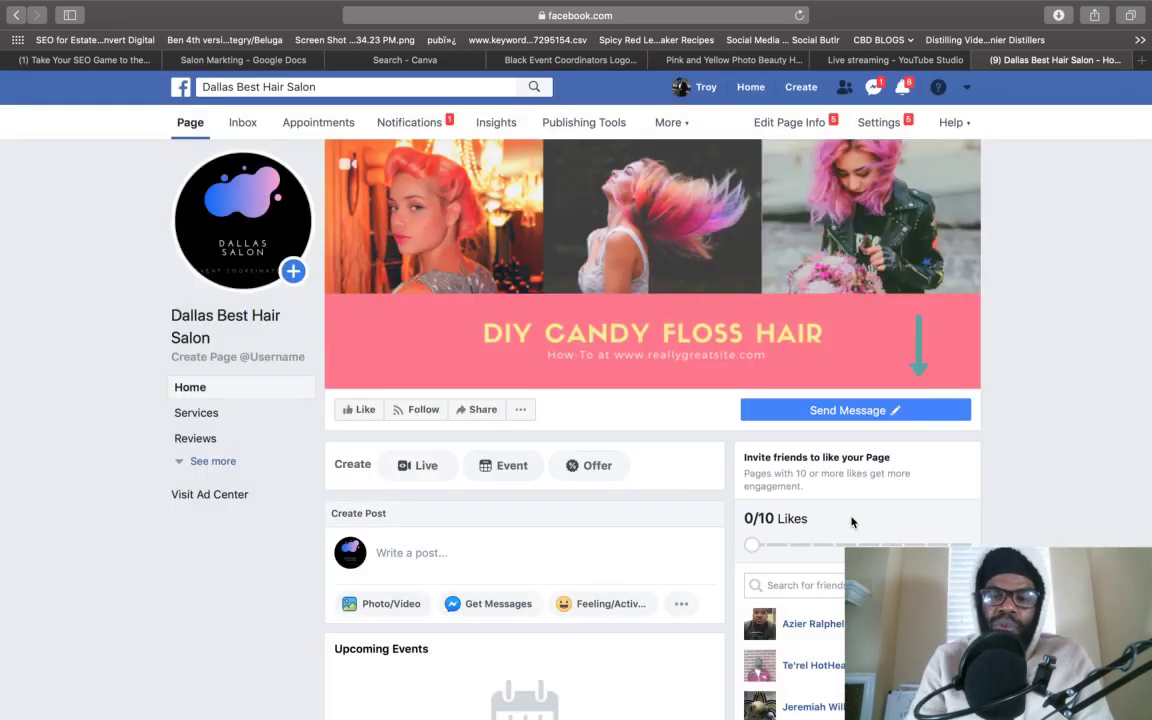
mouse_move(855, 412)
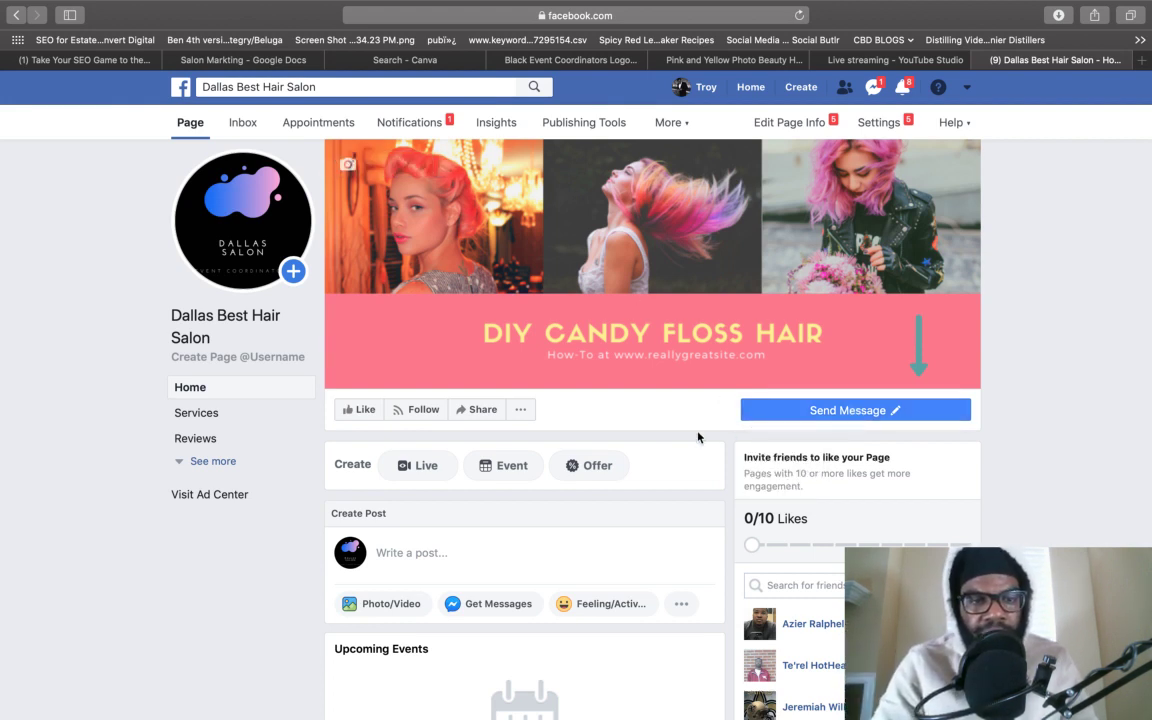
- Expand the Page sidebar's See more and open the Page Settings
scroll(698, 437, down, 1)
click(211, 460)
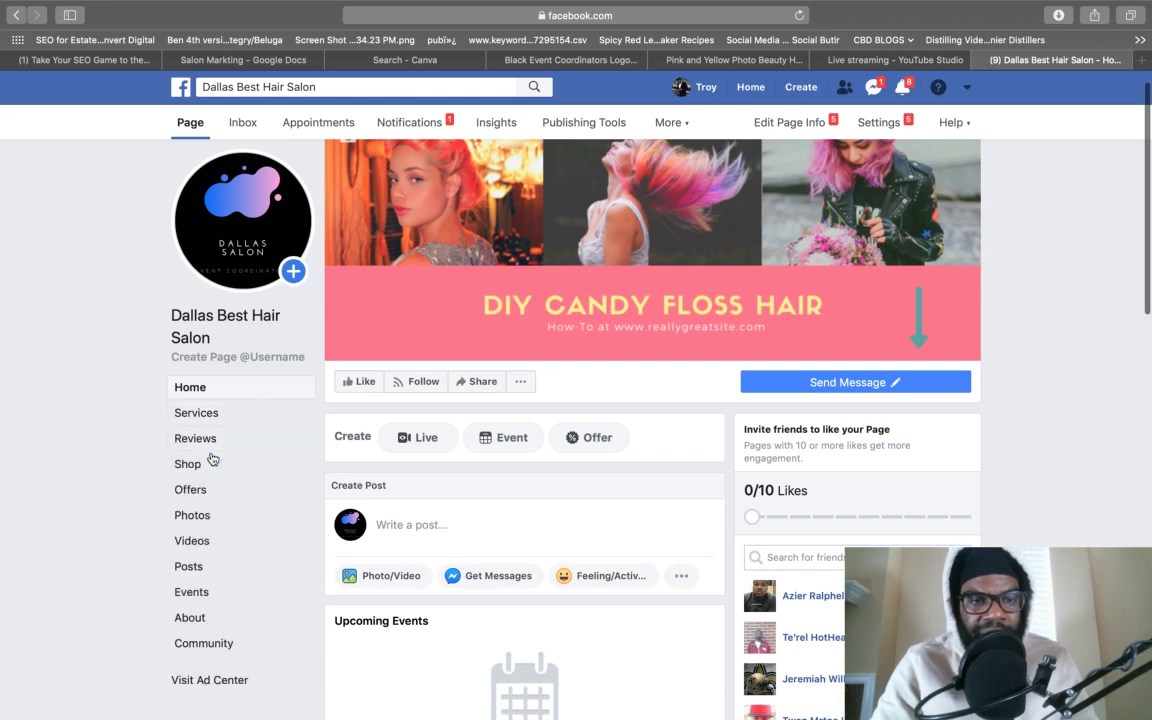
scroll(208, 489, up, 1)
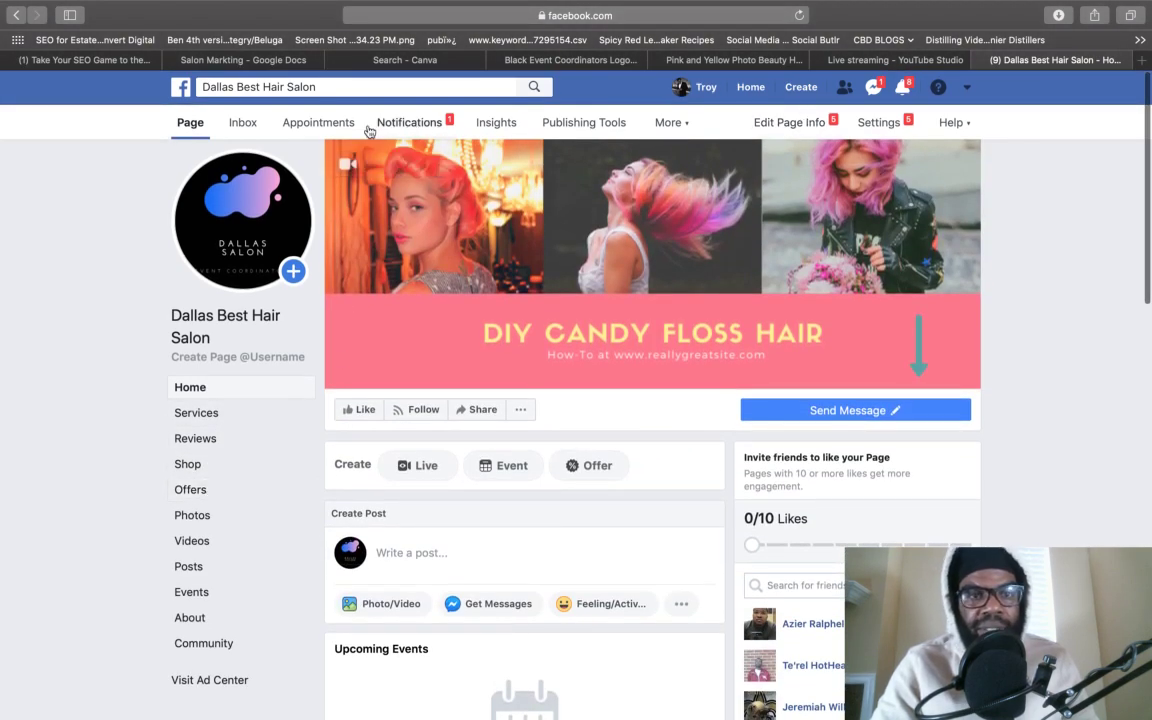
click(893, 126)
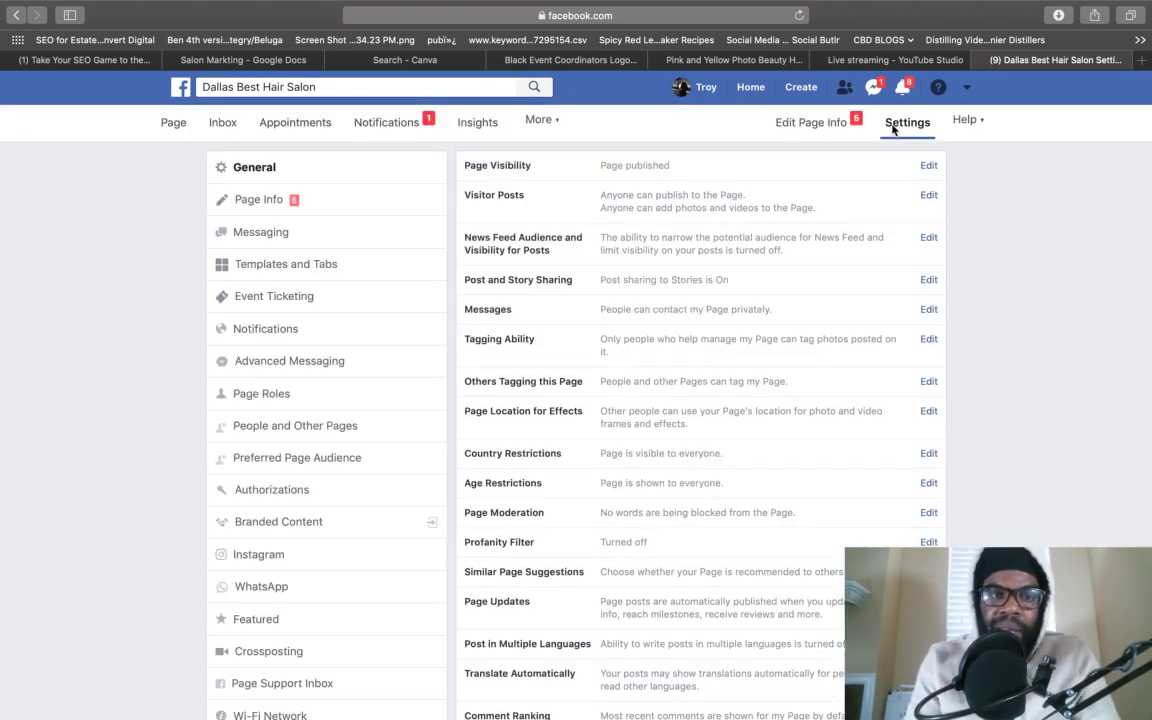
- In Page Info, write 'One of the best hair salons in dallas, we offer hair extensions, color, wigs, and more'
click(279, 210)
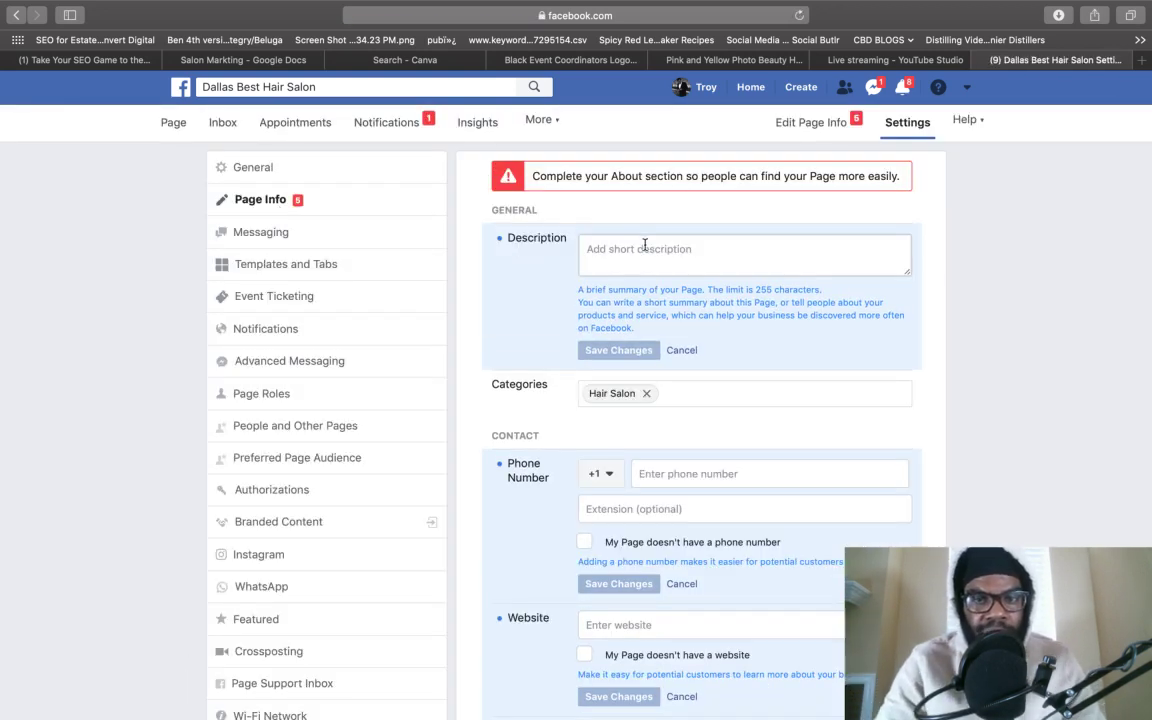
click(652, 252)
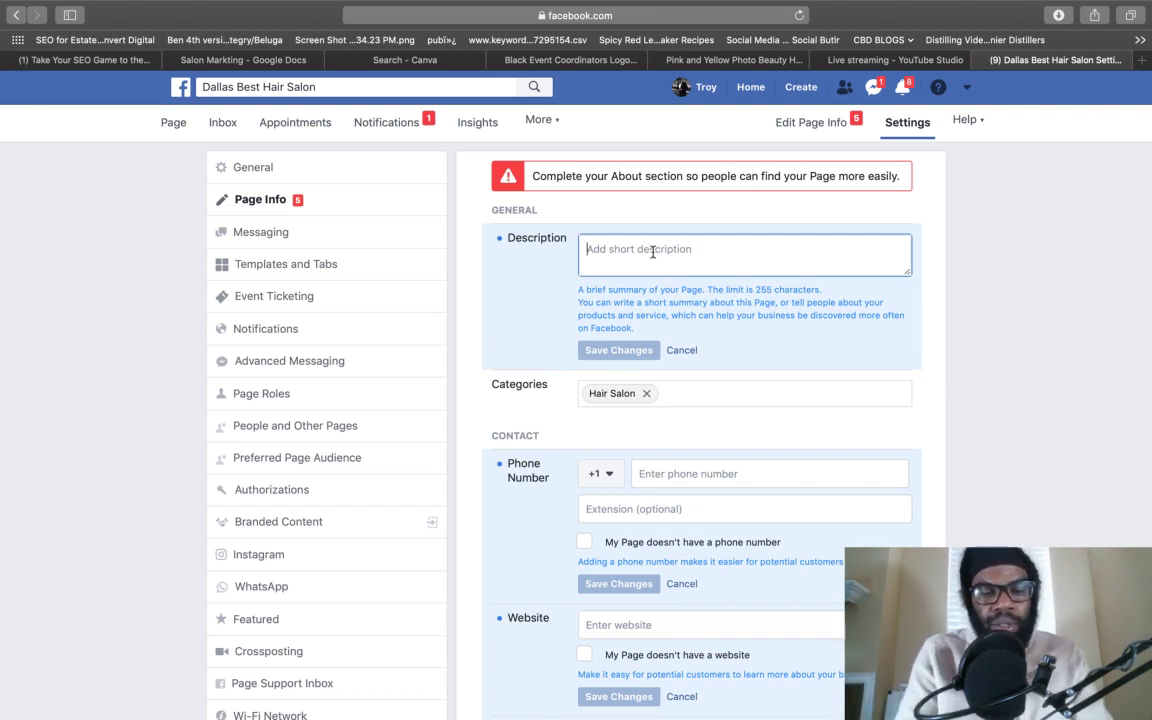
text(One of the )
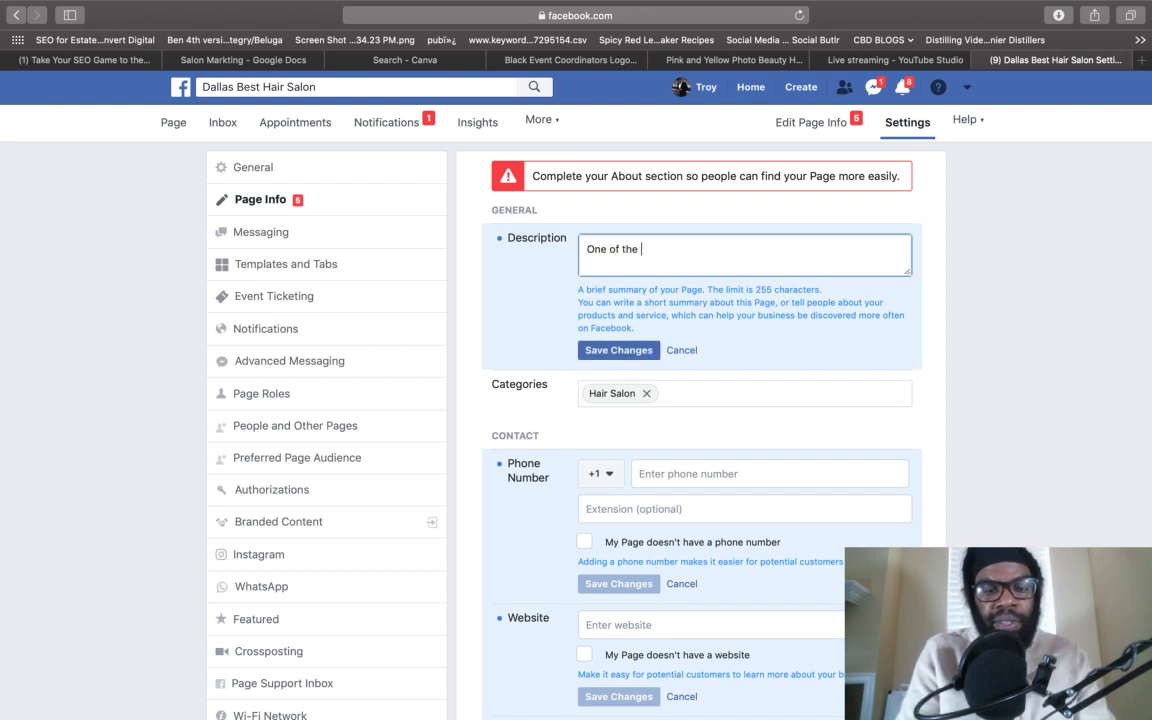
text(best hair salons )
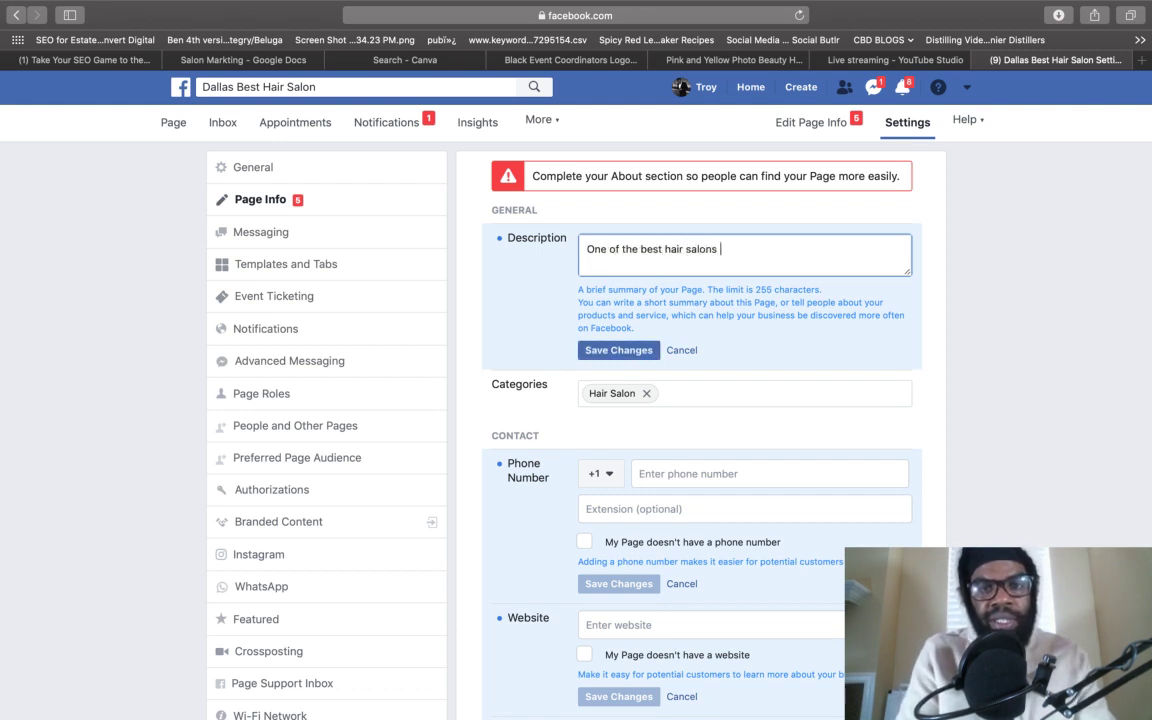
text(in dallas)
key(BackSpace)
key(BackSpace)
key(BackSpace)
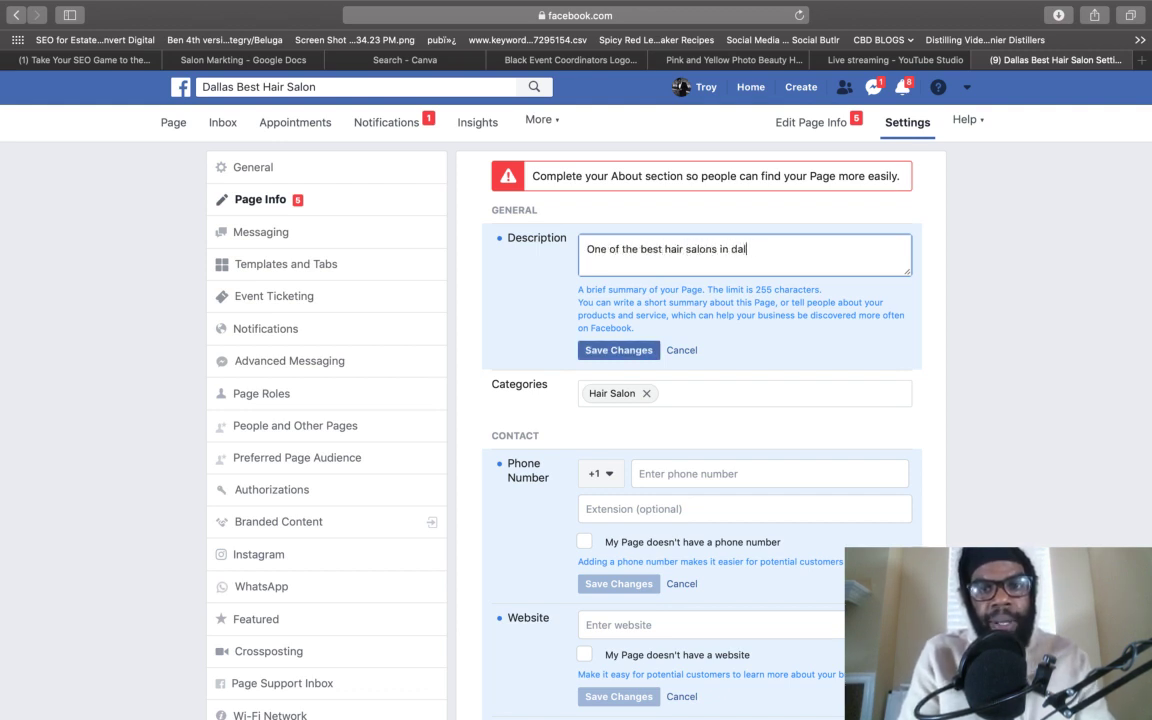
key(BackSpace)
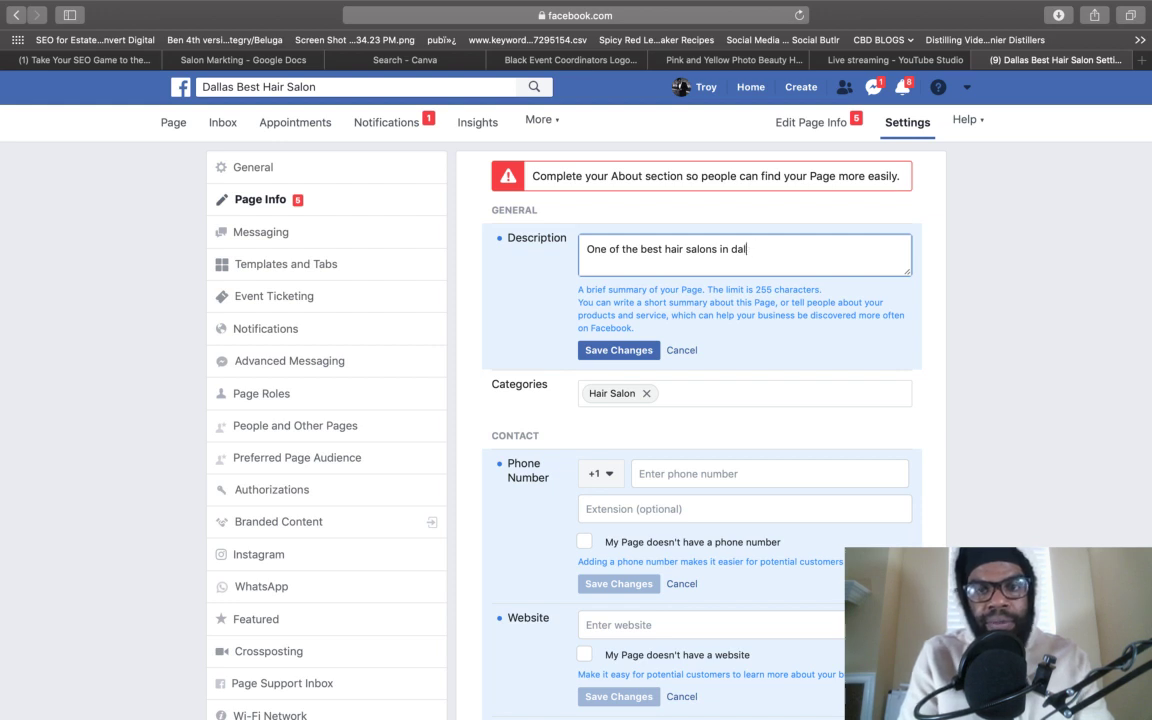
text(as)
key(BackSpace)
key(BackSpace)
key(BackSpace)
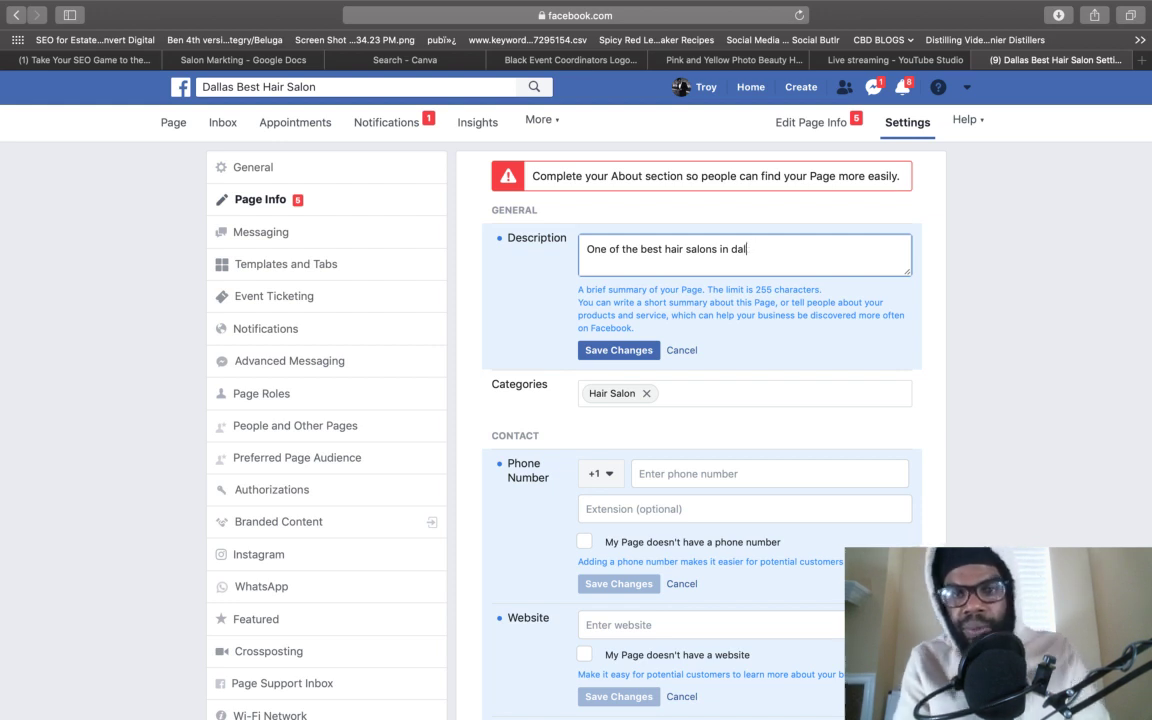
text(l)
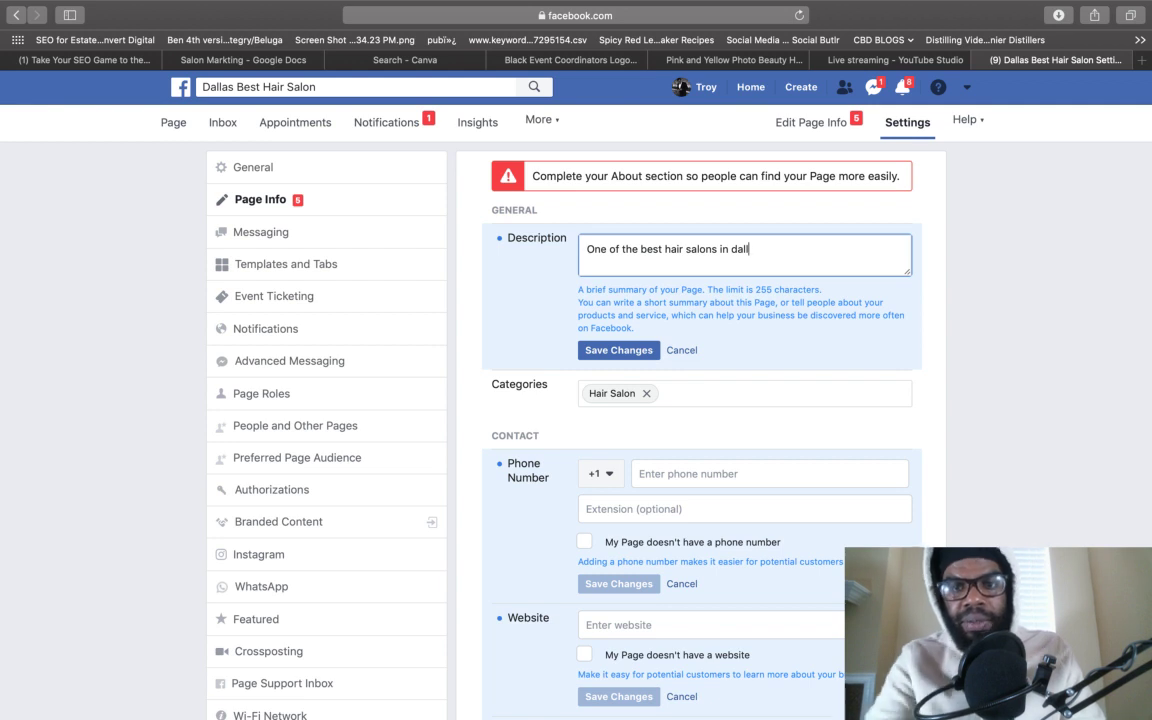
text(as, )
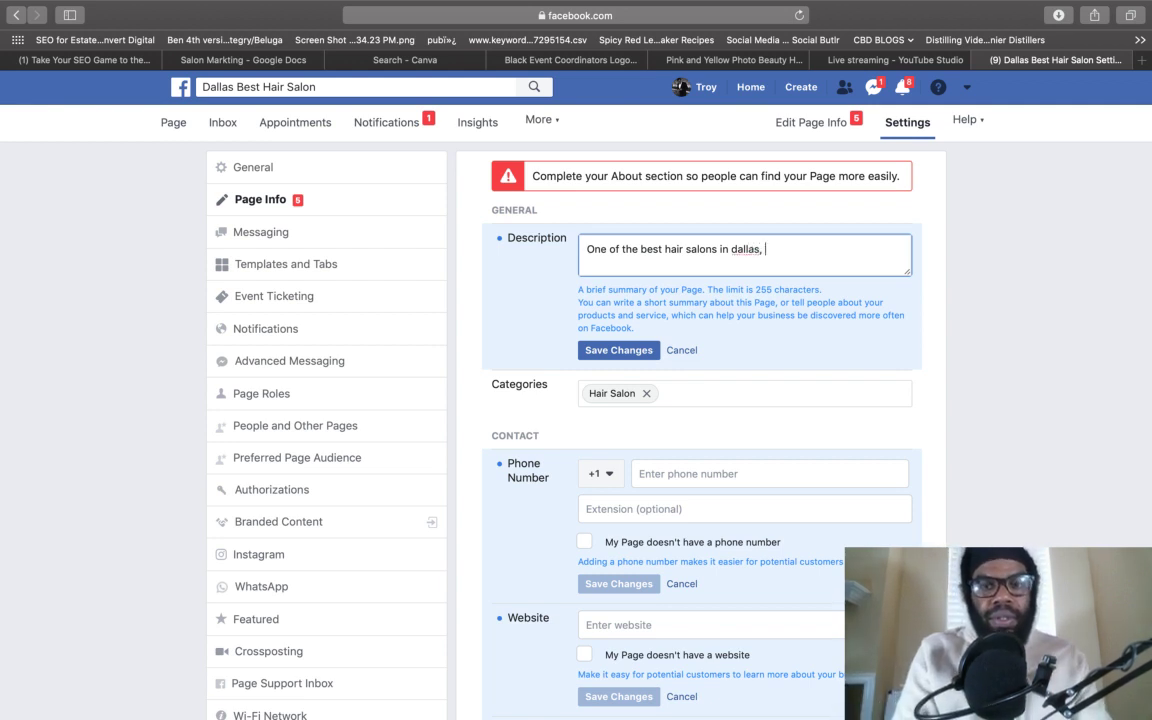
text(we of)
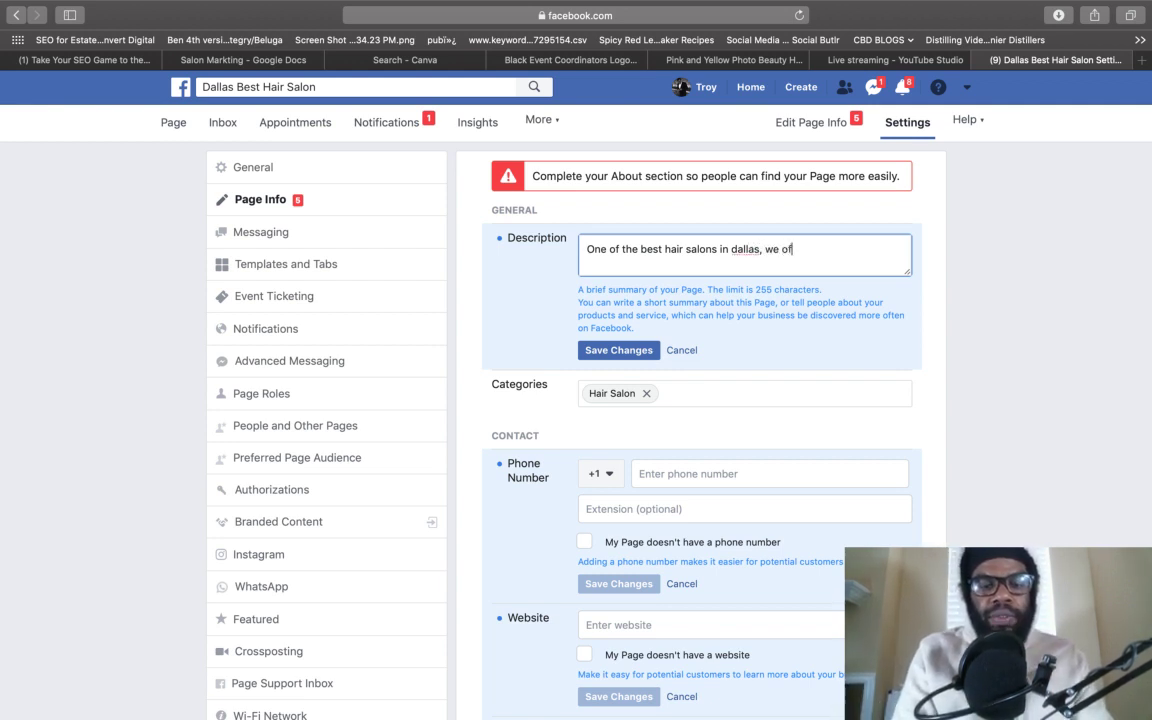
text(fer hair exten)
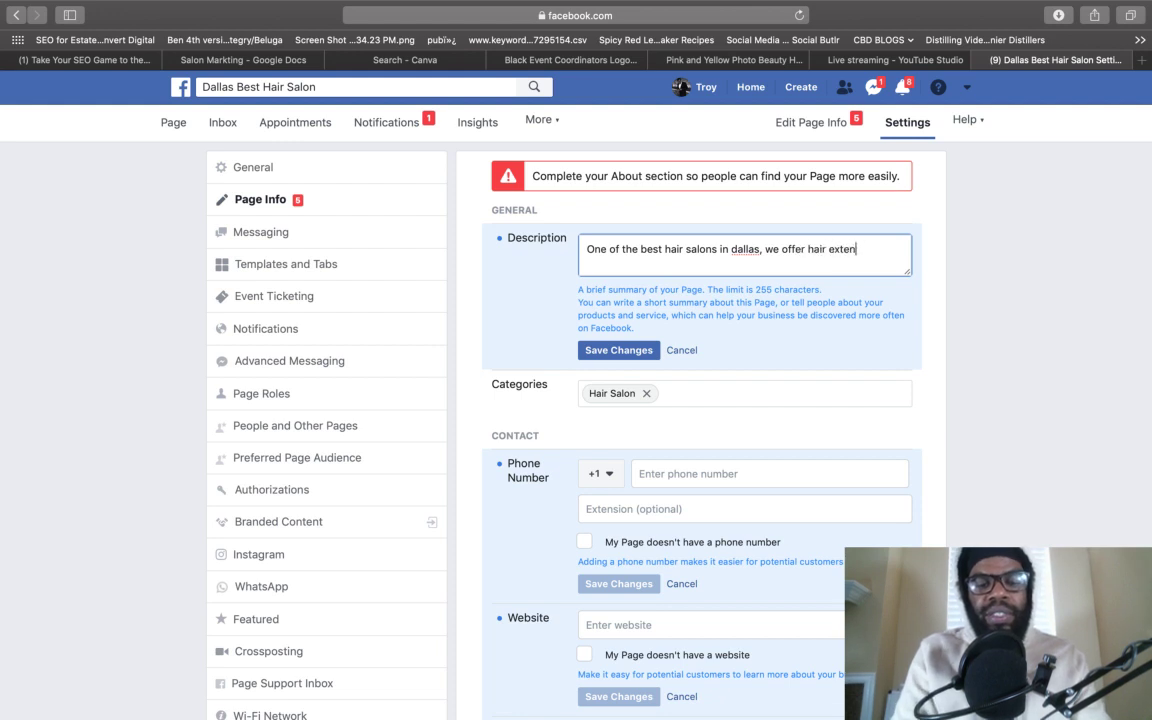
text(sions, c)
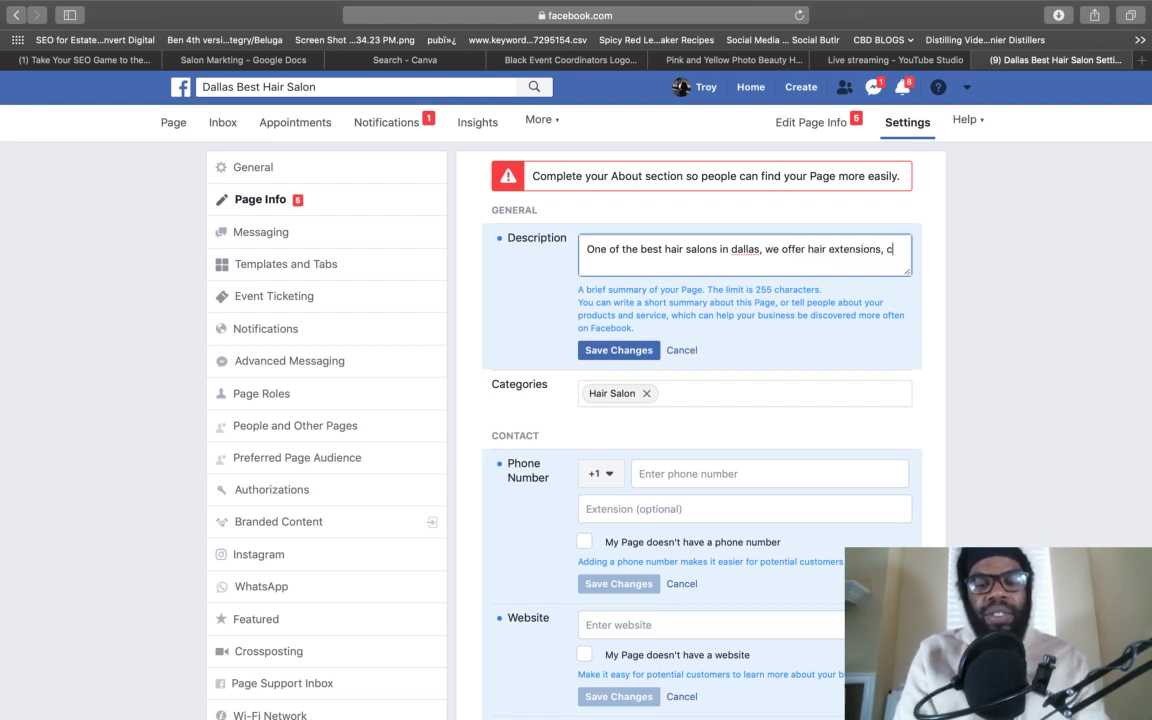
text(olor, wigs, and more.)
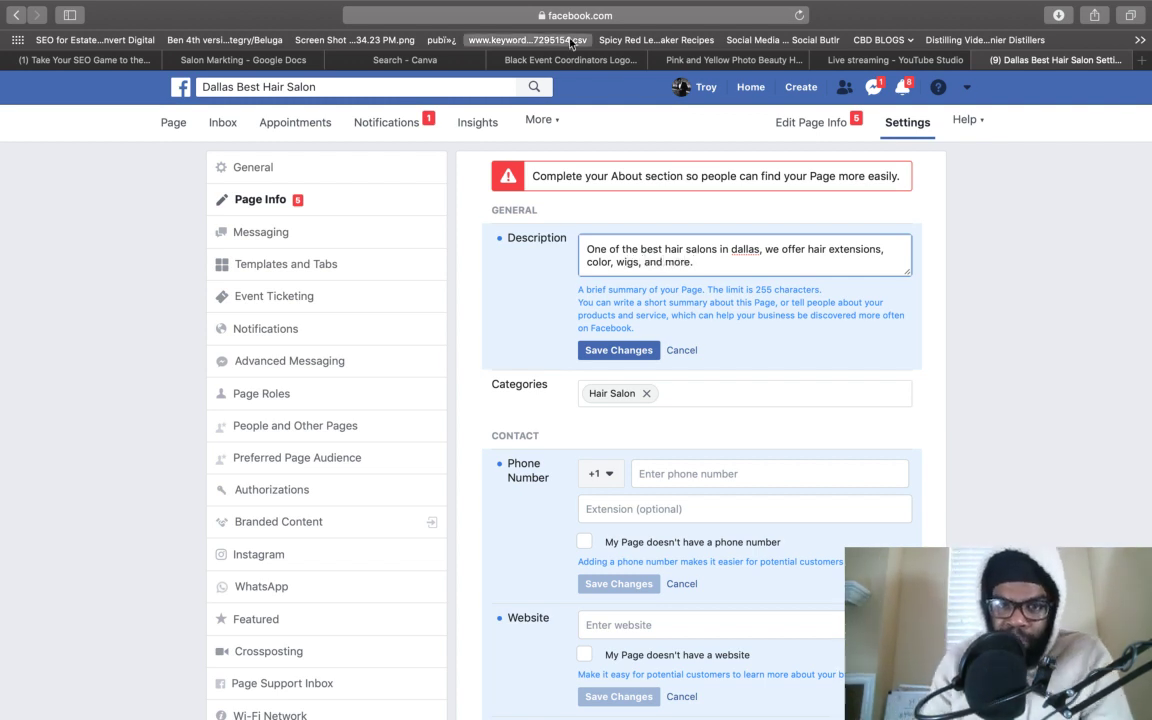
drag(663, 248, 760, 249)
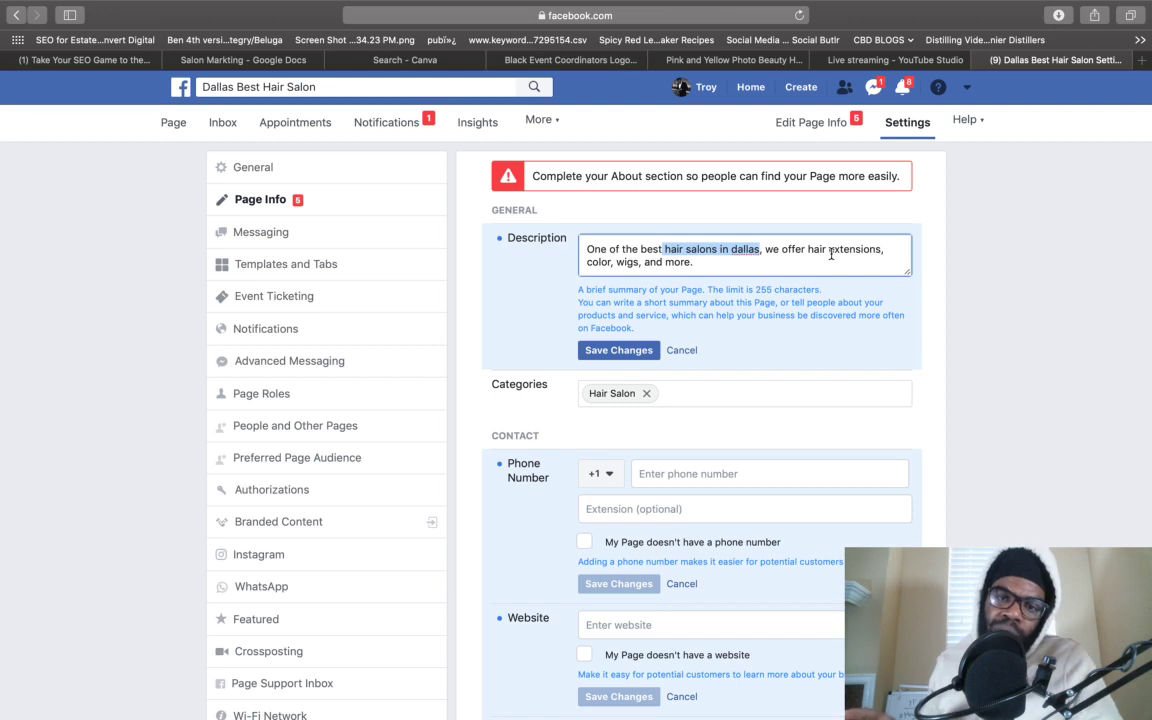
- Add Beauty Salon and Wig Store as categories, then save the description and categories
click(710, 394)
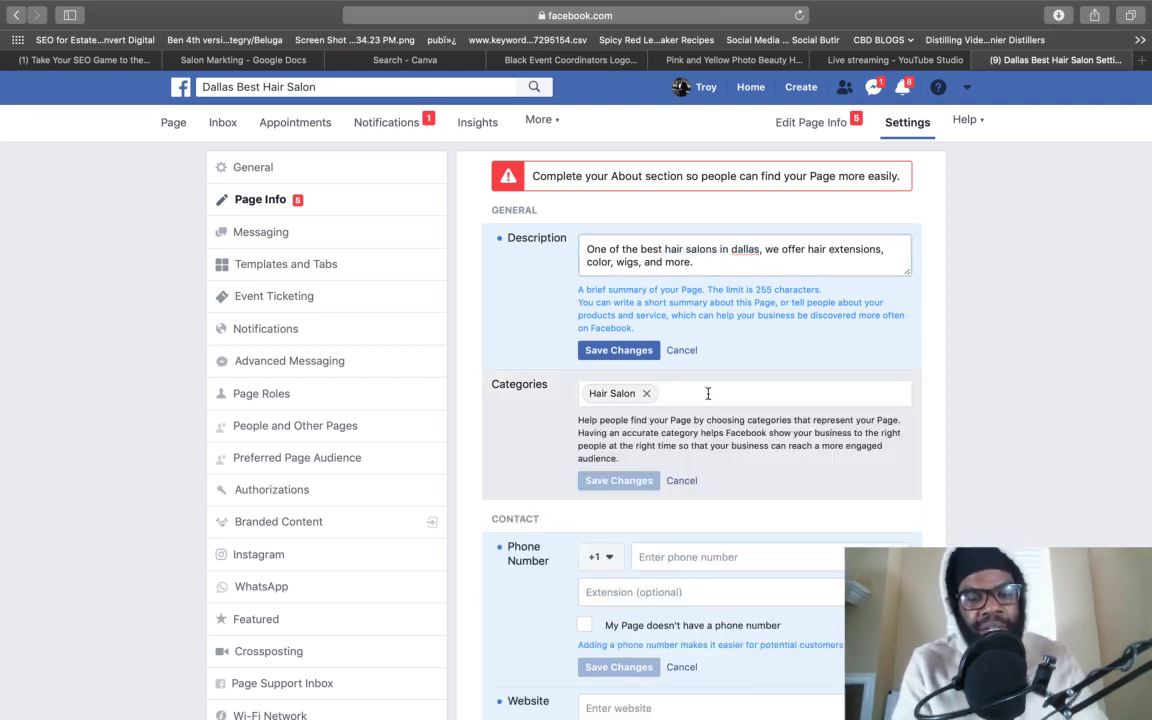
text(bea)
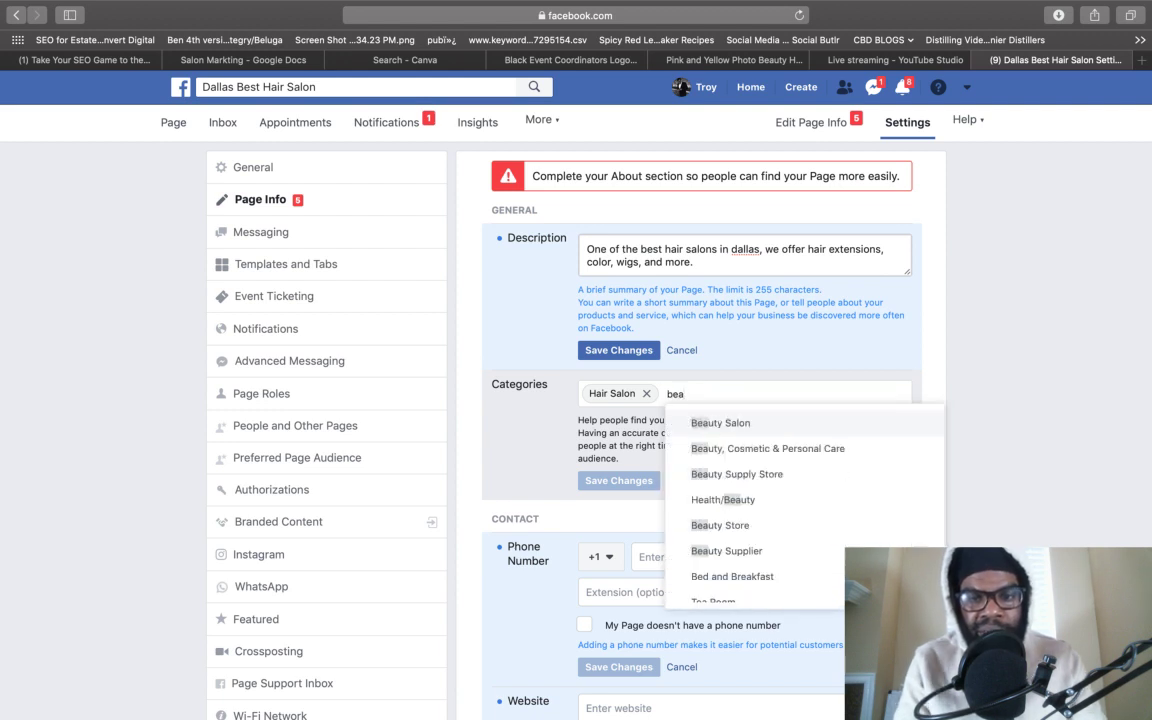
click(718, 425)
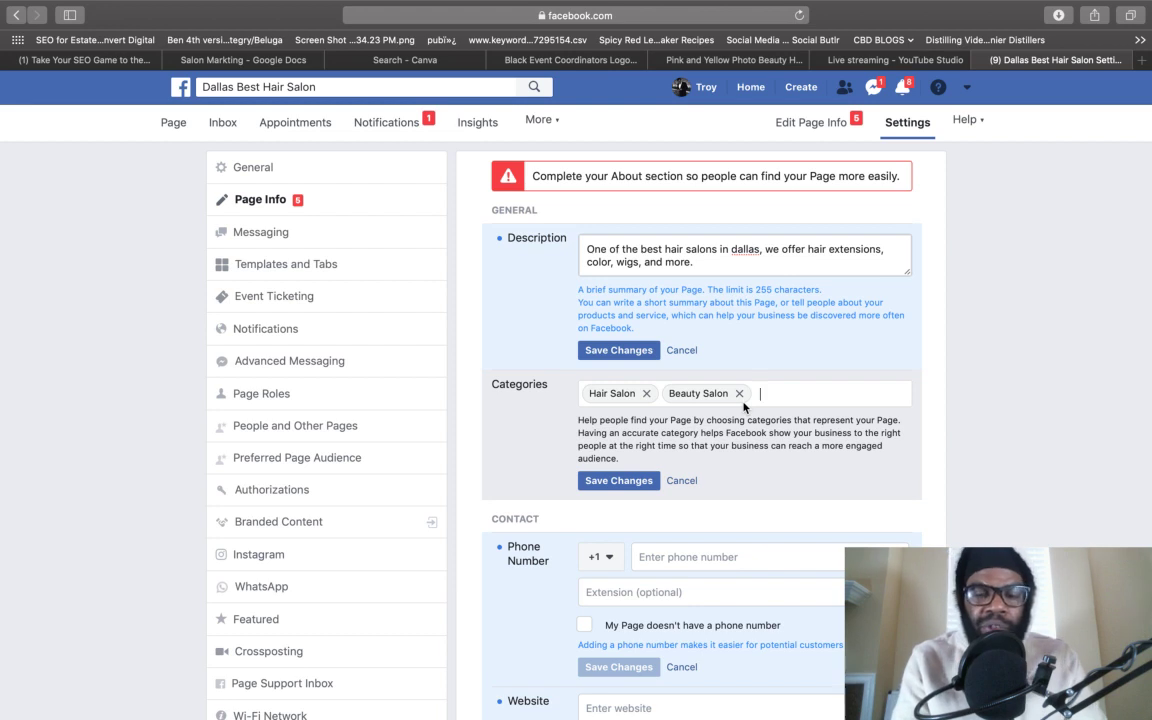
text(wig)
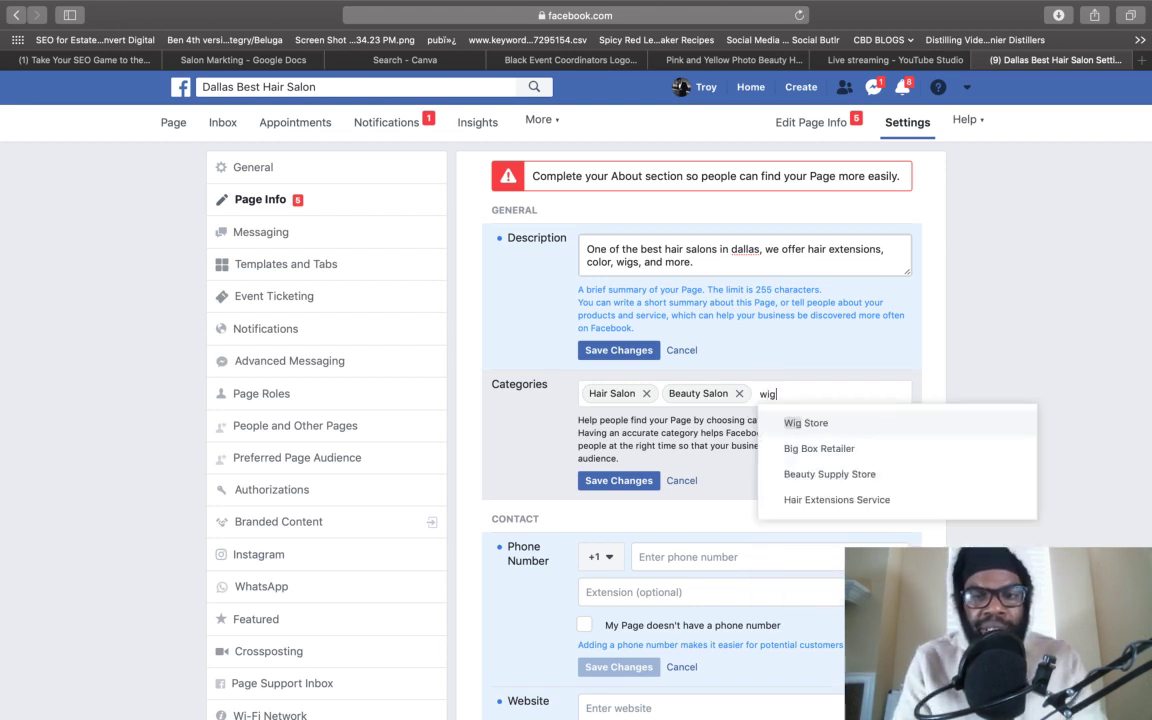
click(785, 424)
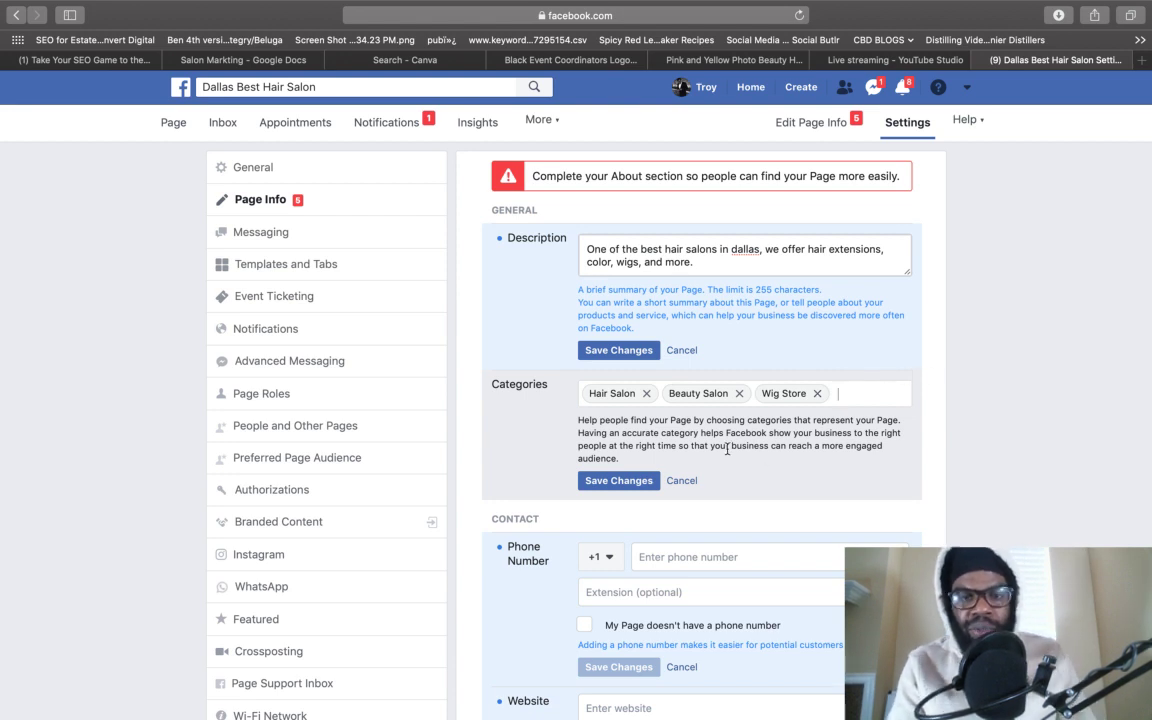
click(604, 350)
click(618, 480)
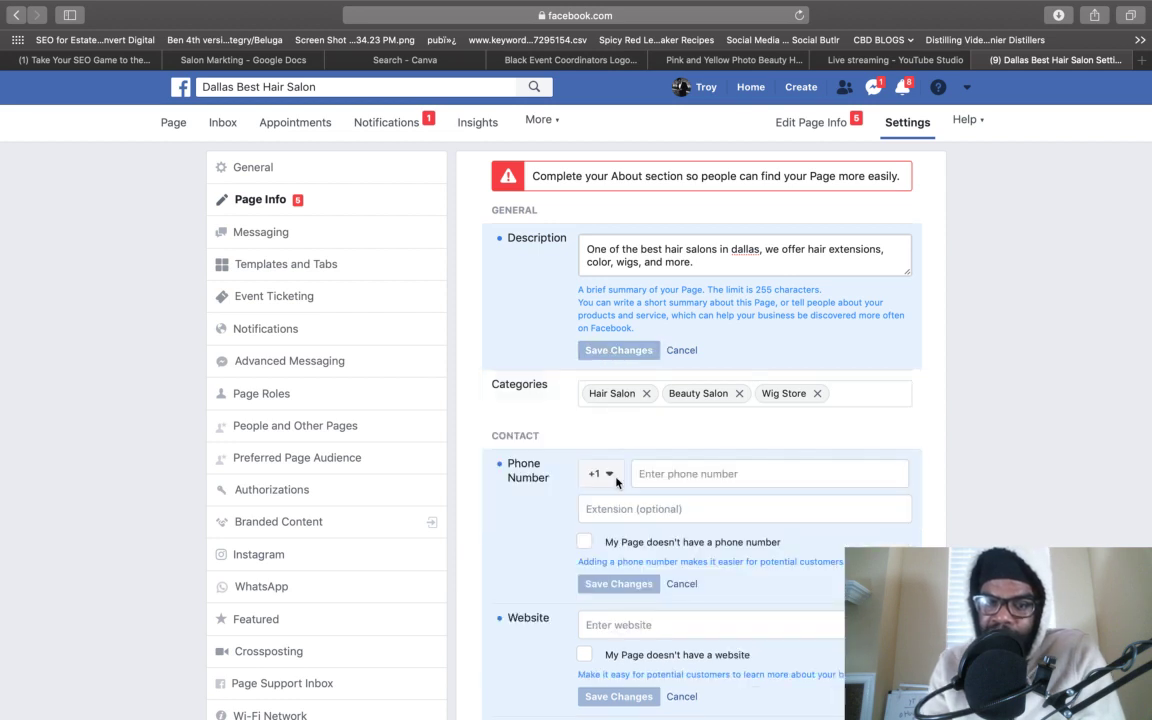
- Enter dallasbesthairsalon.com in the Website field, correcting the misspellings
scroll(617, 484, down, 2)
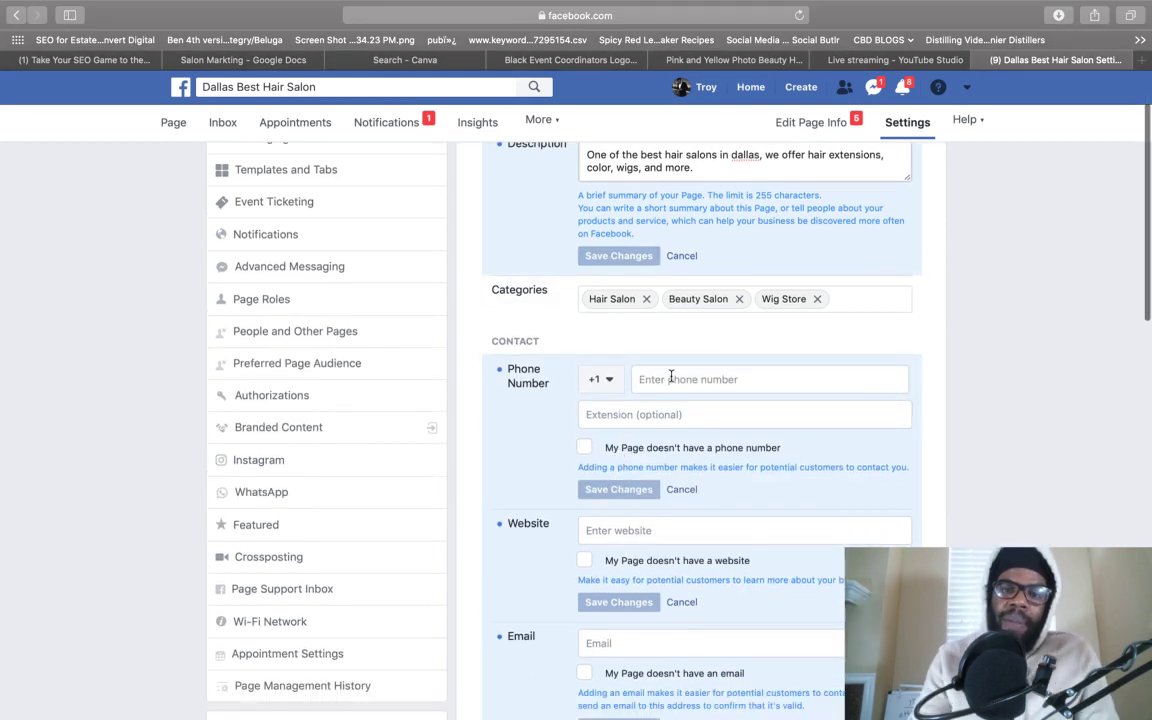
click(670, 378)
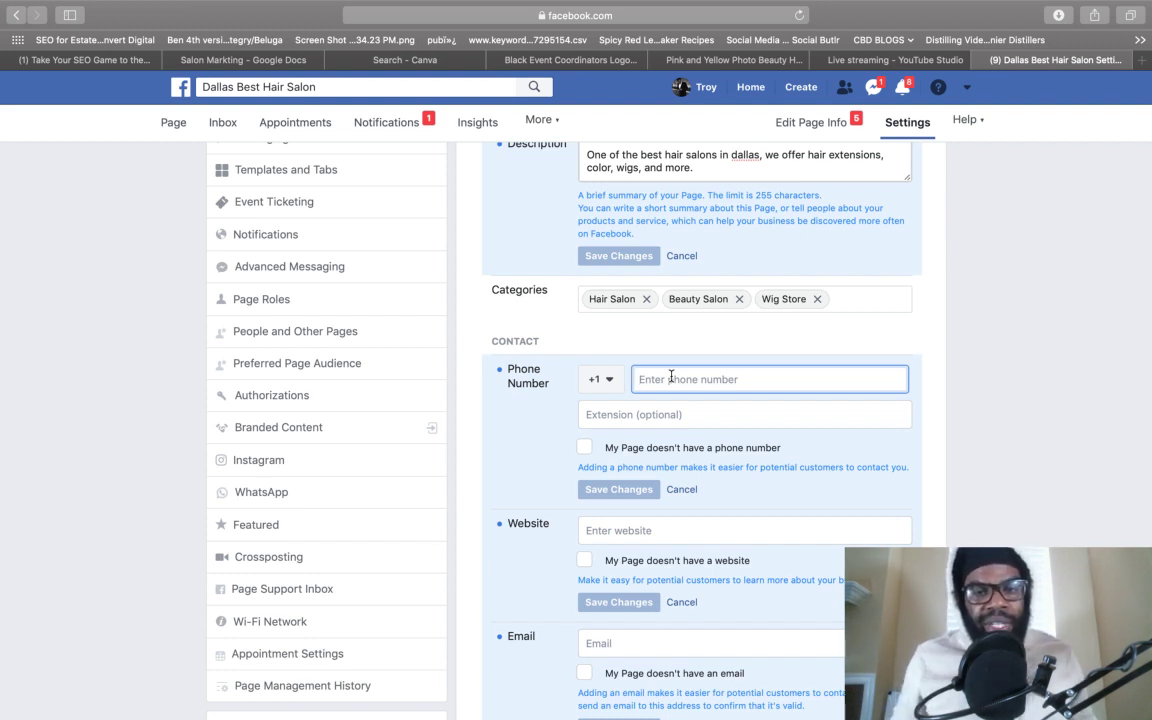
scroll(605, 493, down, 1)
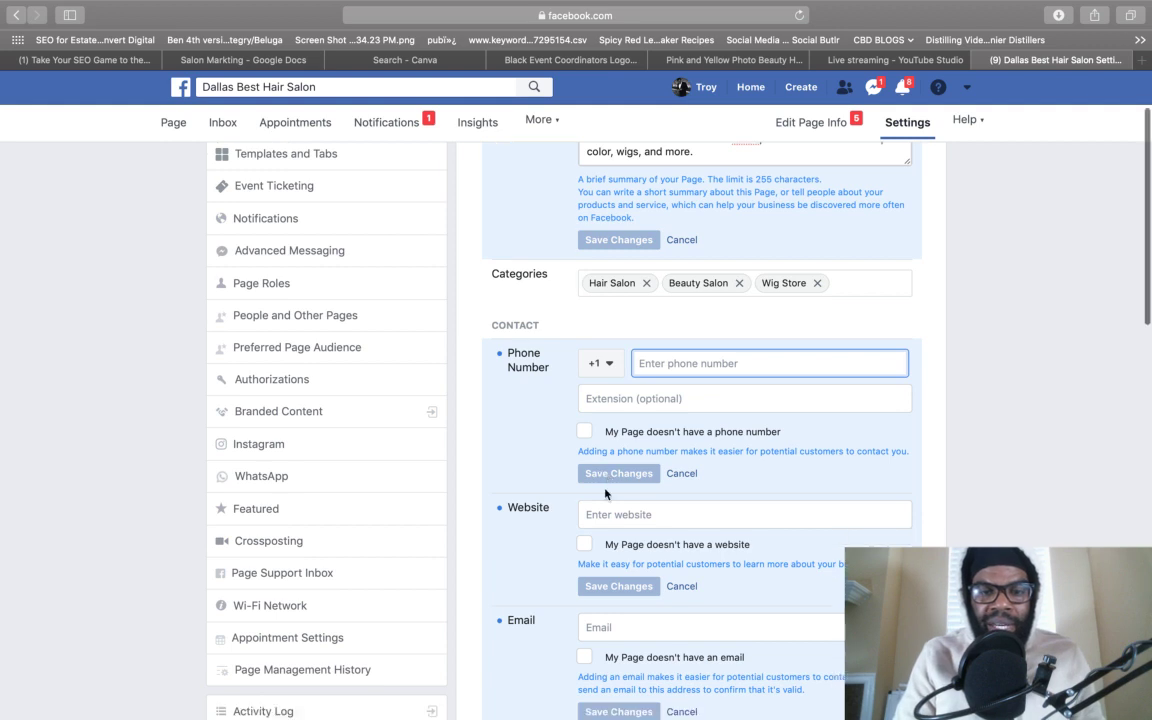
scroll(605, 493, down, 3)
click(624, 440)
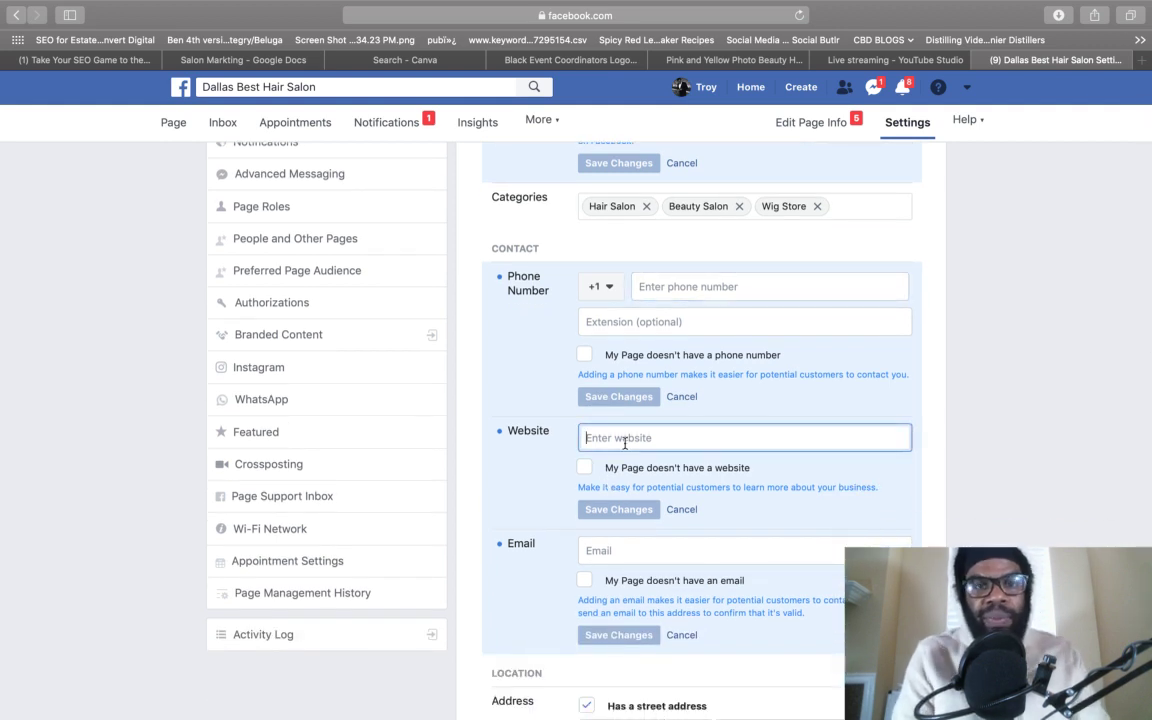
text(dalas)
key(BackSpace)
key(BackSpace)
text(lasbsthairsalon.com)
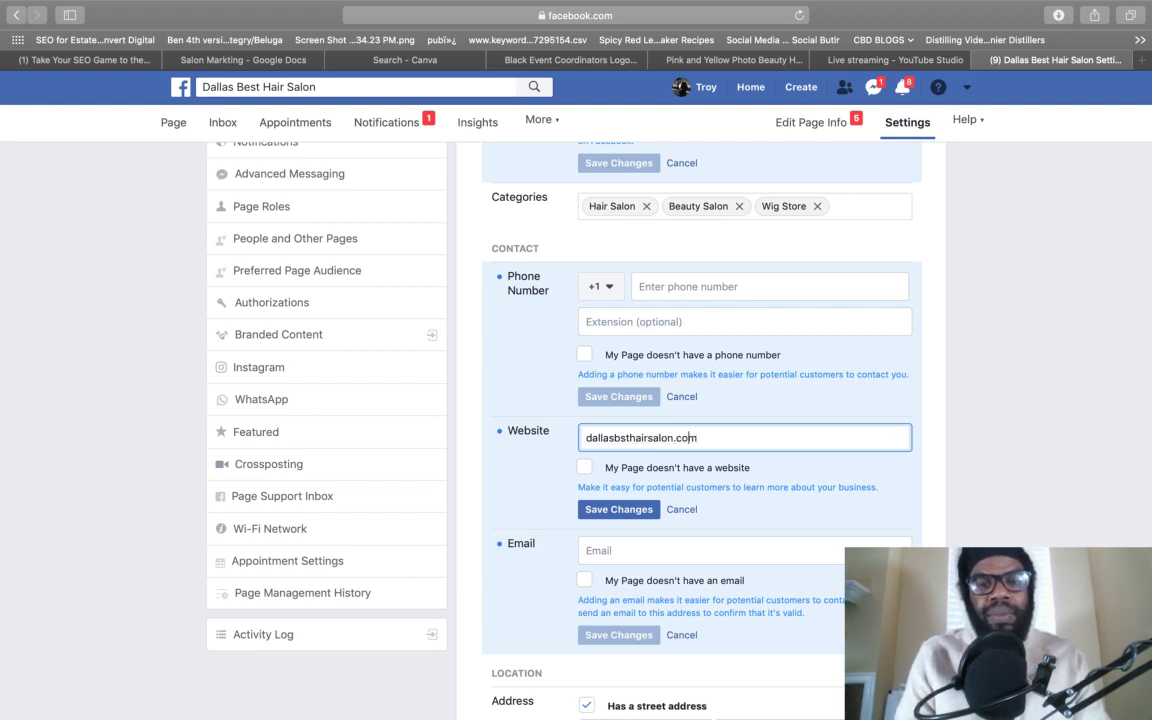
key(Left)
key(Left)
key(Left)
key(Left)
key(Left)
key(Left)
text(e)
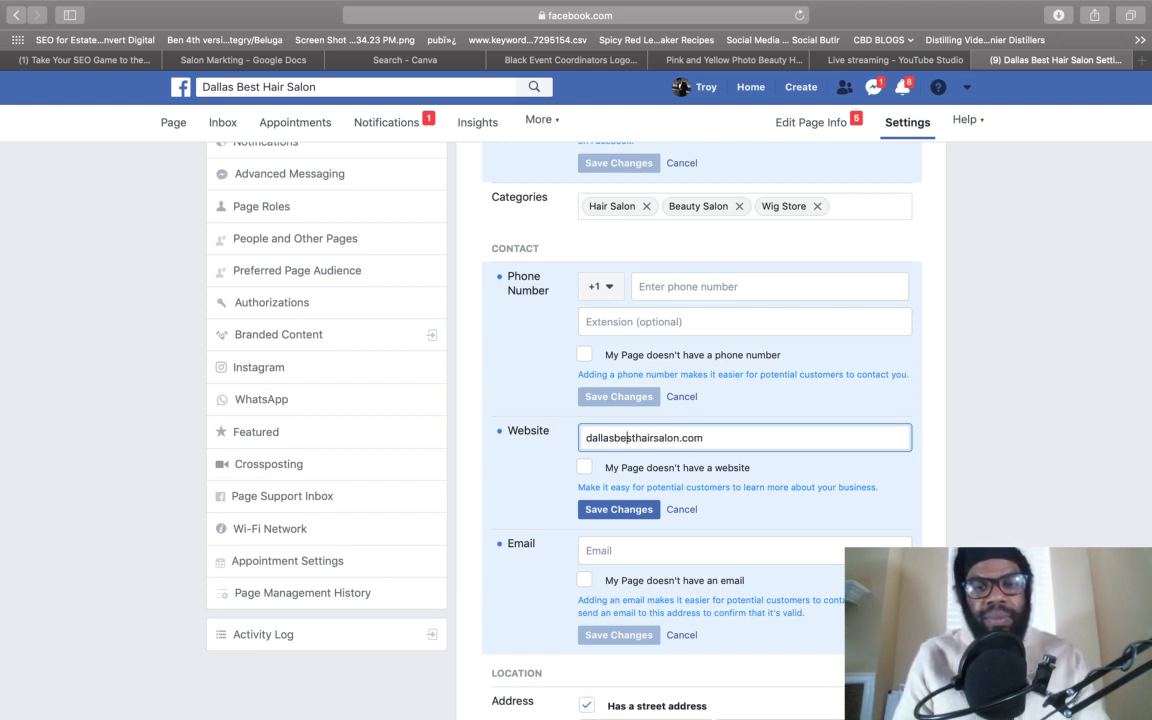
key(super+Right)
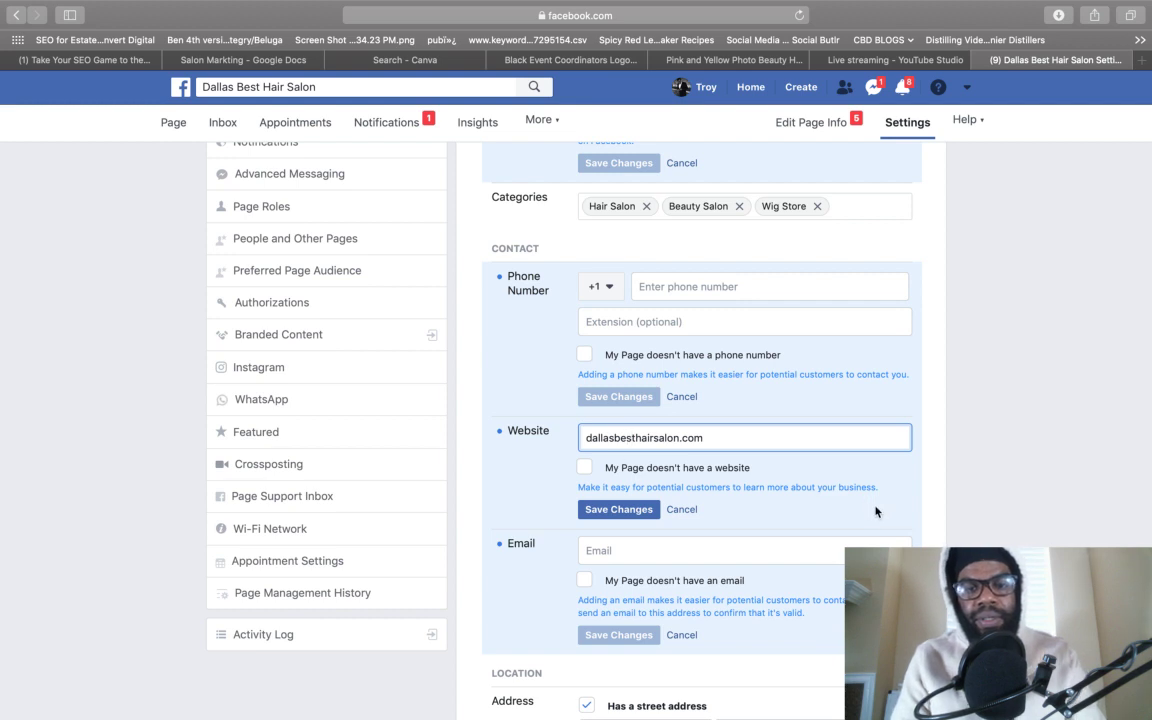
scroll(875, 508, down, 3)
click(759, 465)
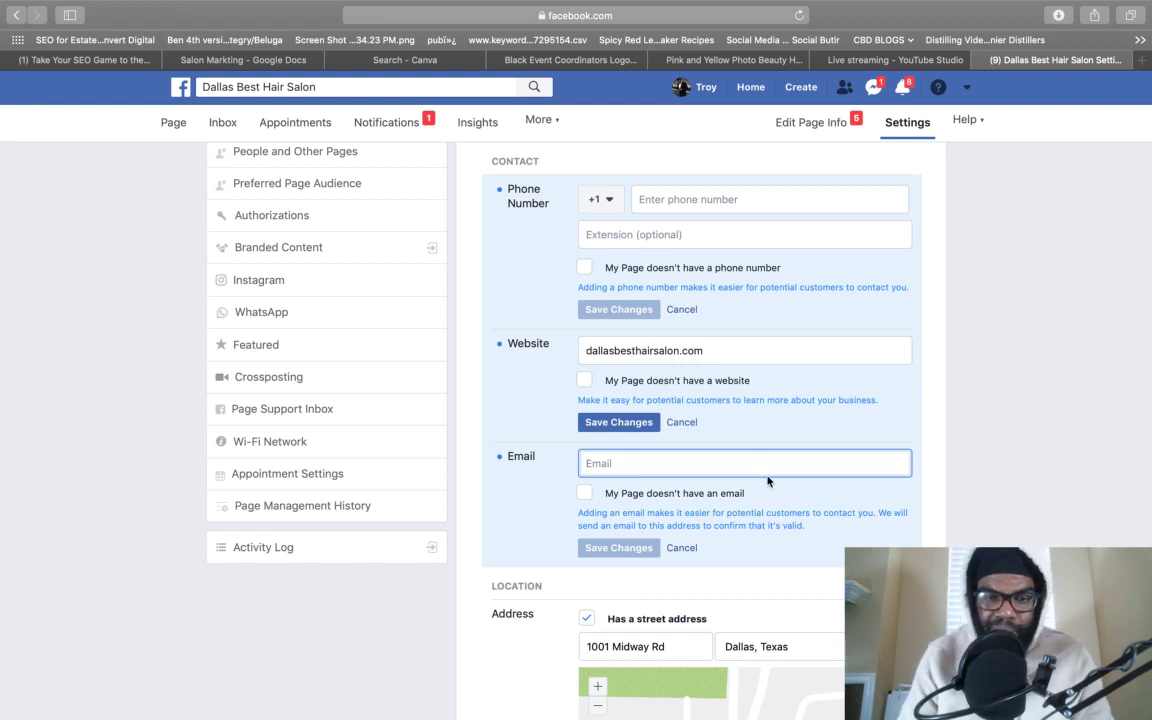
scroll(766, 476, down, 5)
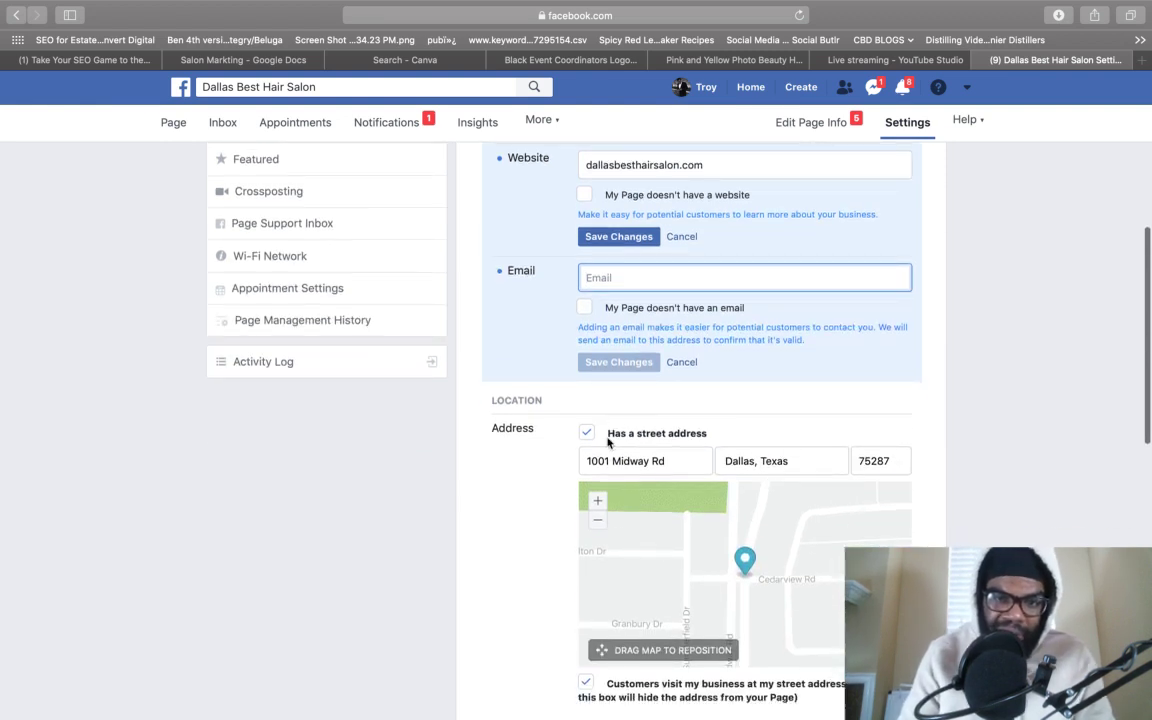
scroll(631, 456, down, 5)
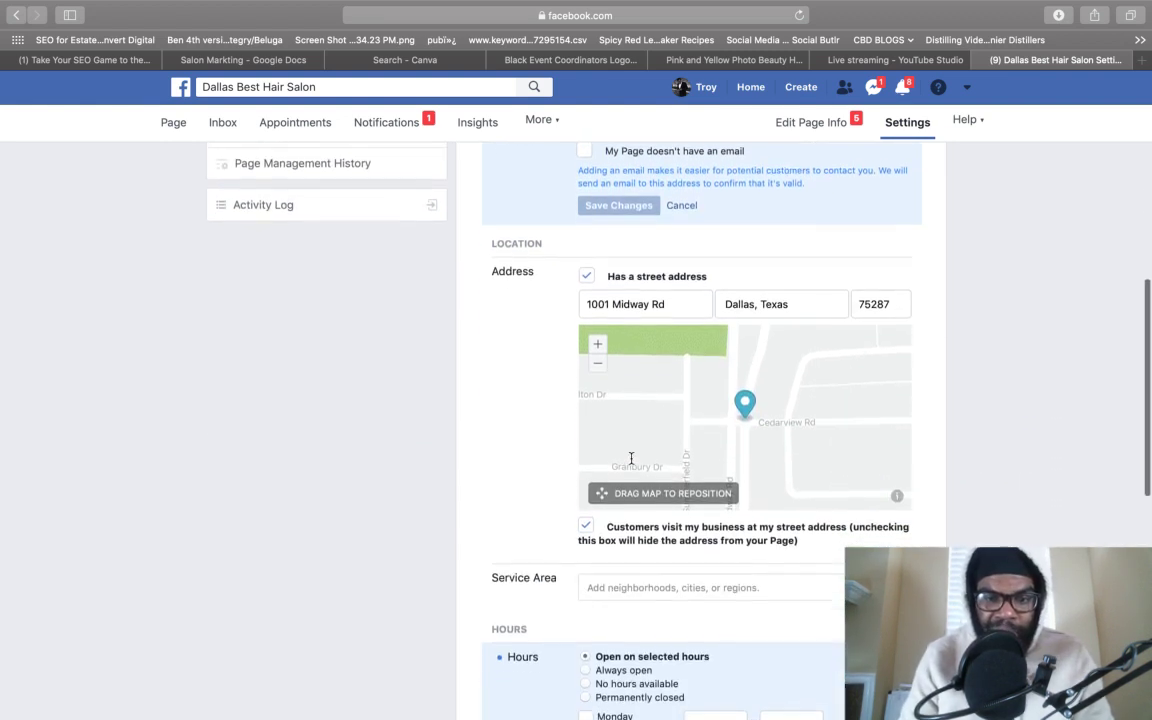
scroll(619, 467, down, 5)
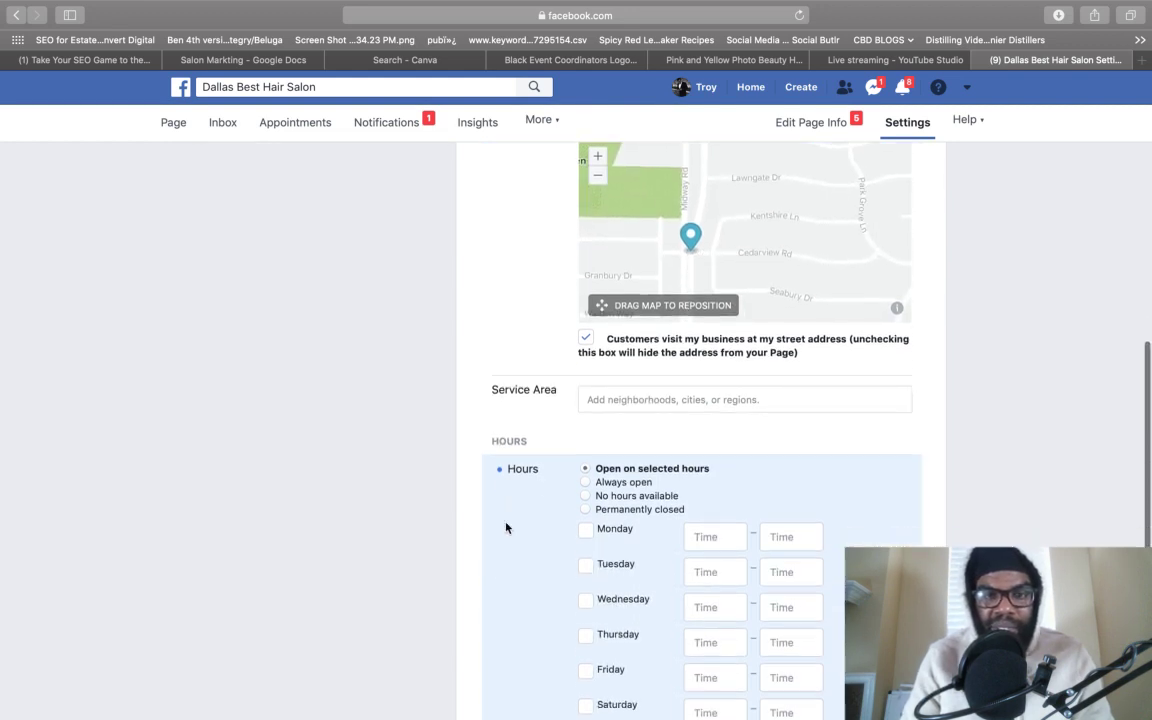
click(644, 375)
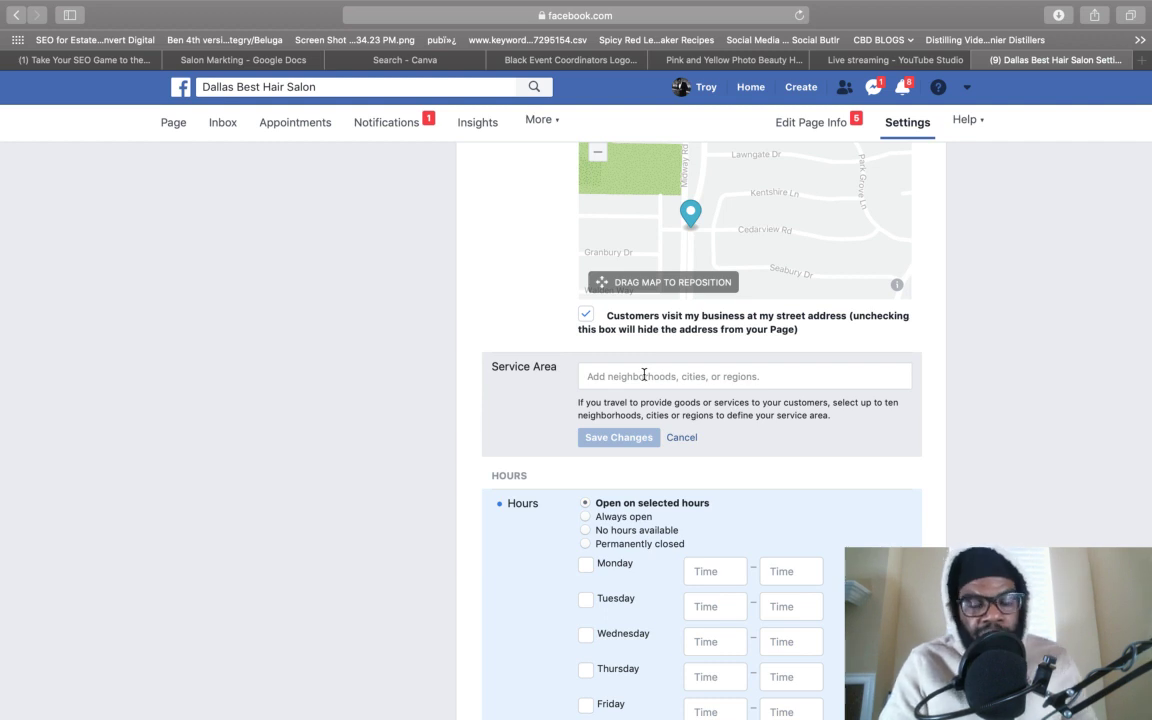
scroll(644, 375, up, 1)
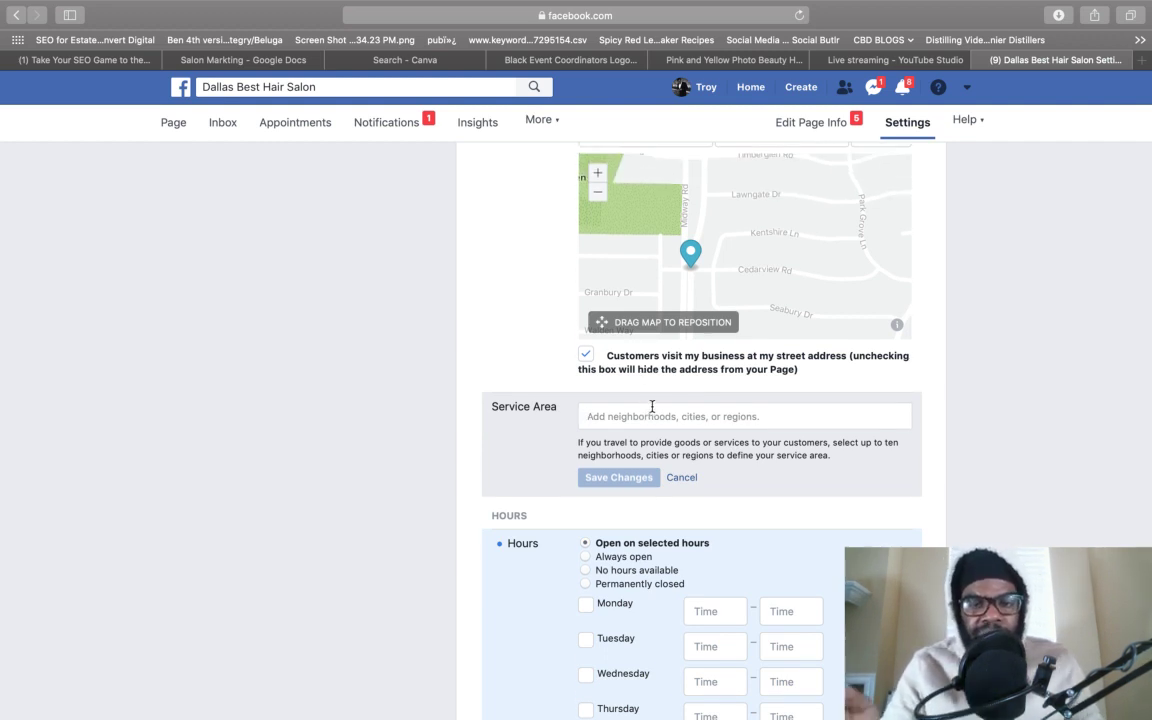
scroll(652, 406, down, 3)
scroll(652, 407, down, 2)
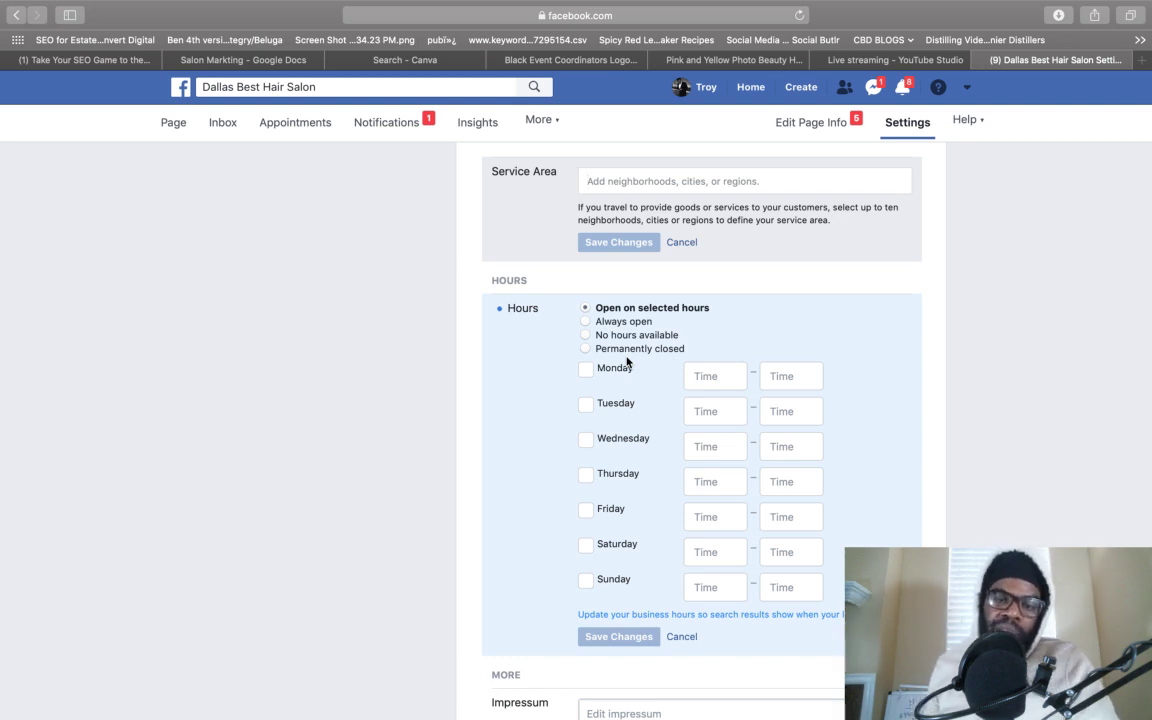
scroll(627, 362, down, 5)
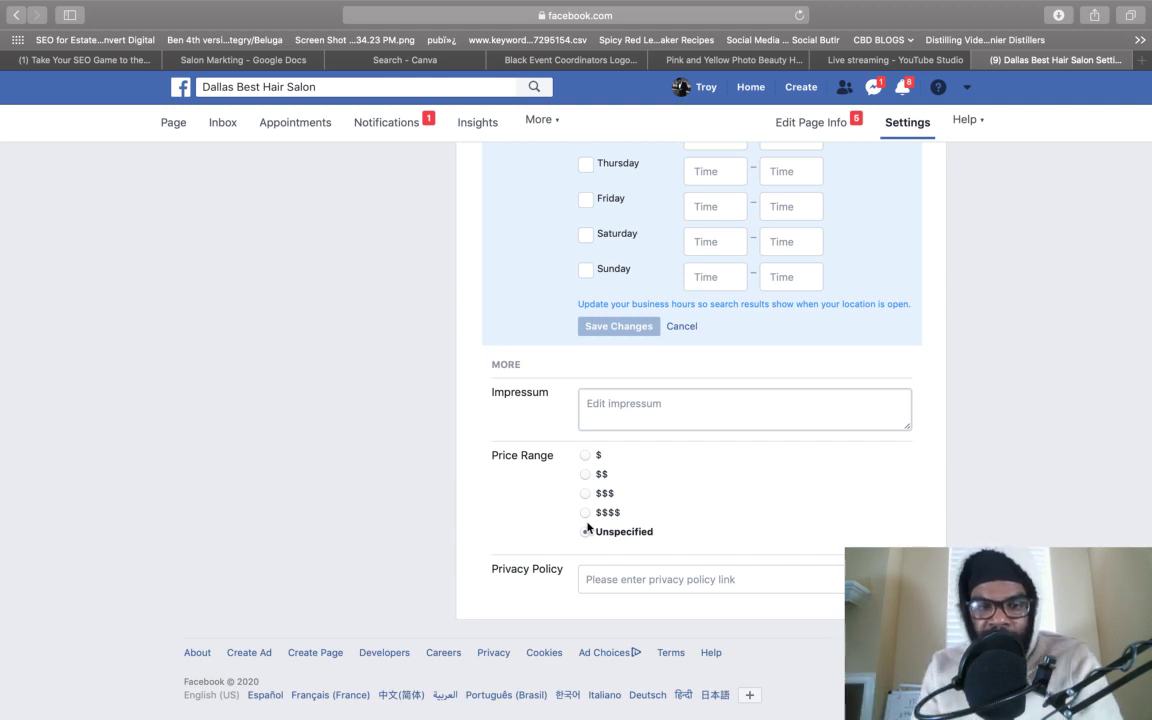
- Set the Price Range to $, switching from an initial $$$$ choice
click(585, 512)
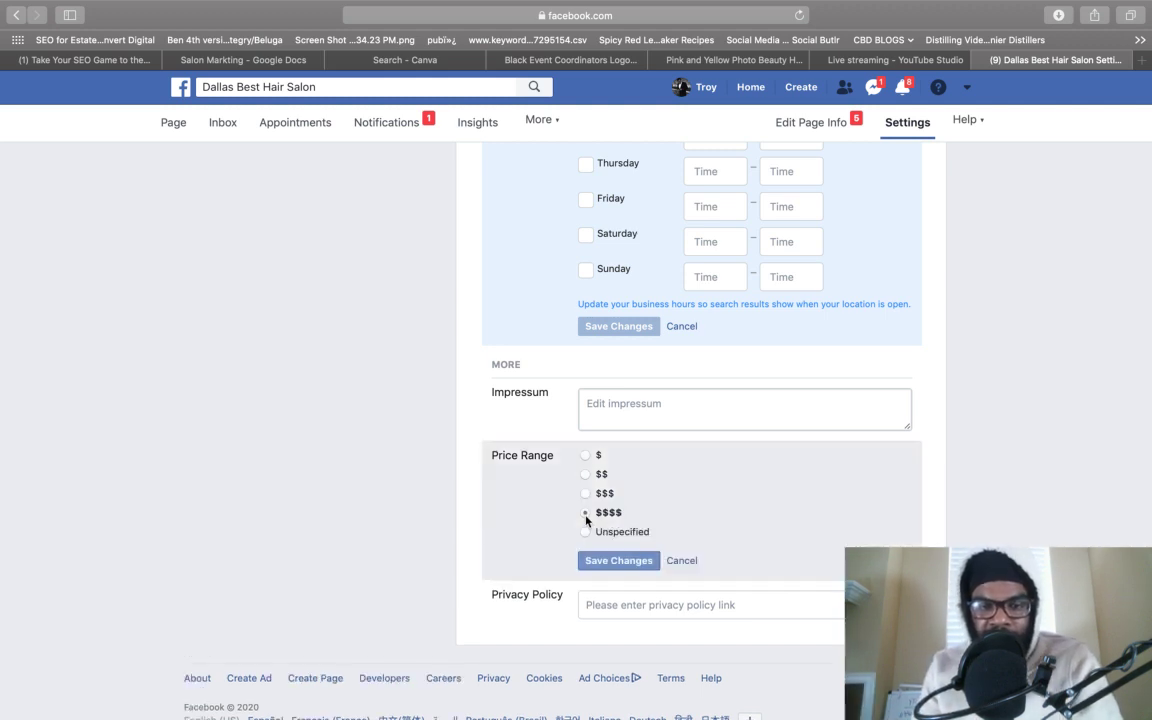
click(586, 455)
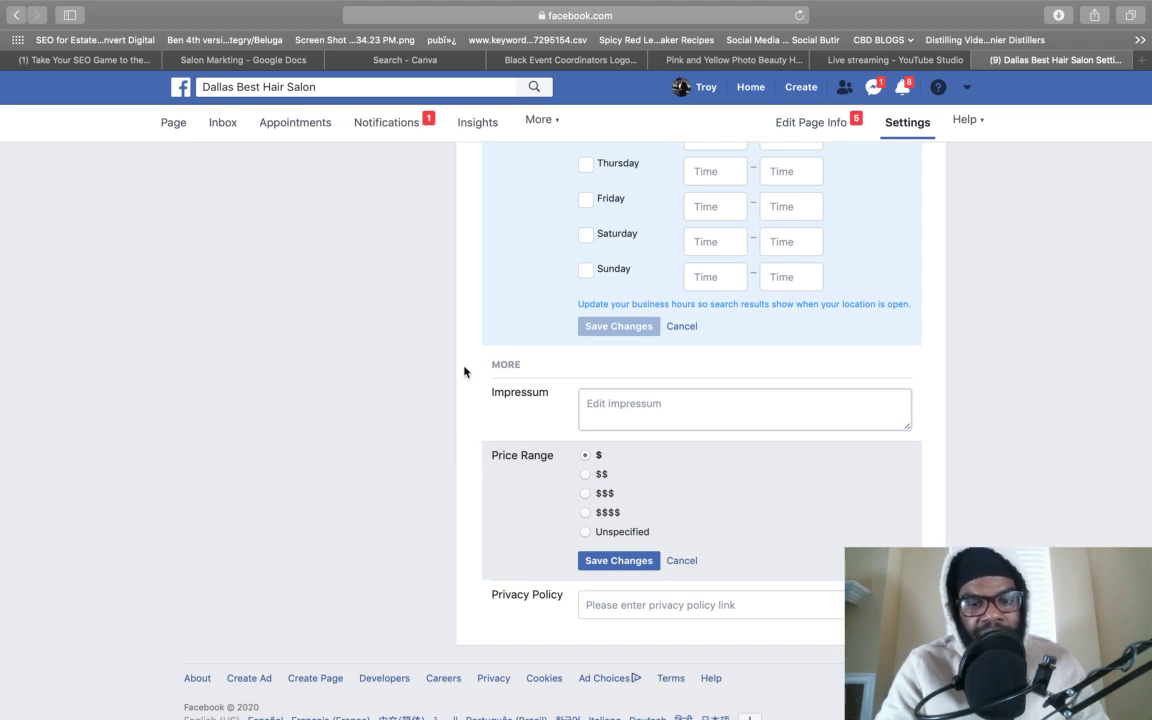
scroll(463, 371, up, 15)
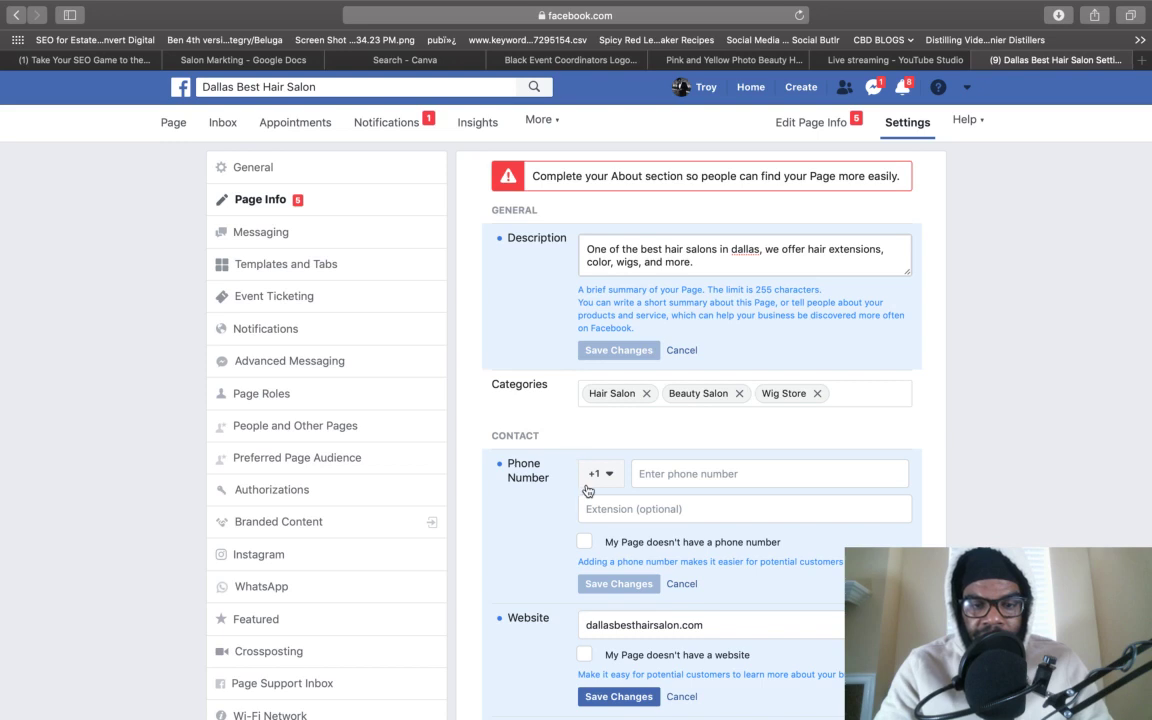
scroll(586, 490, down, 3)
click(618, 509)
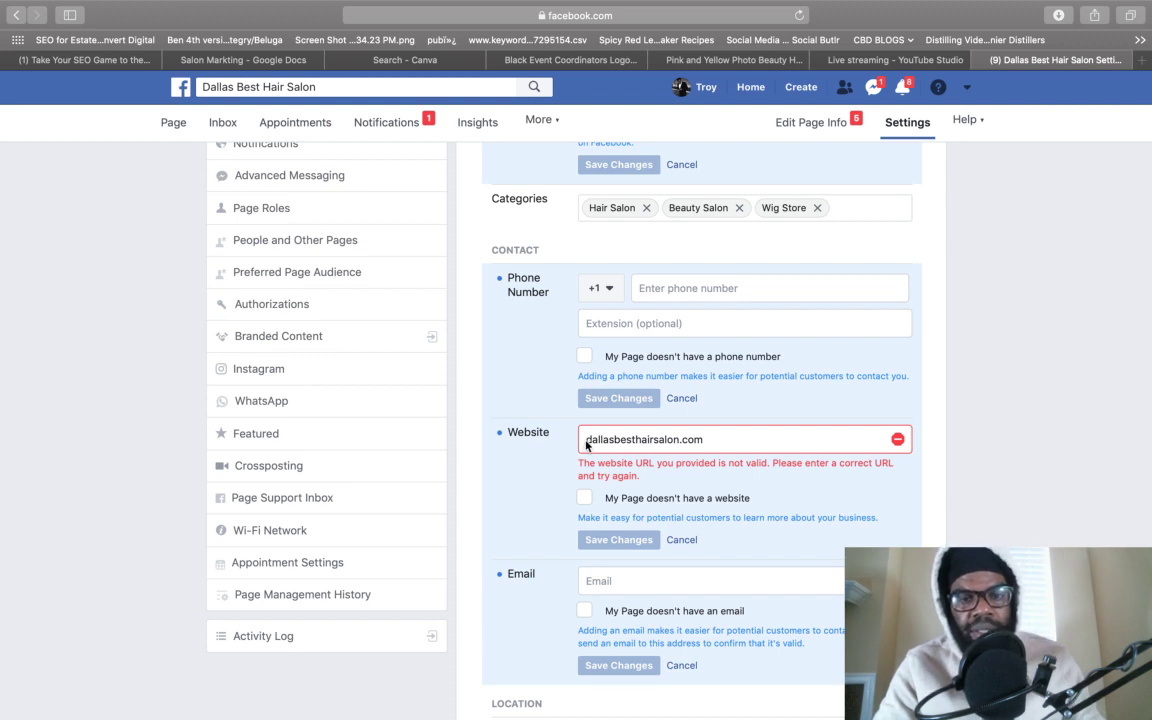
click(587, 440)
text(www)
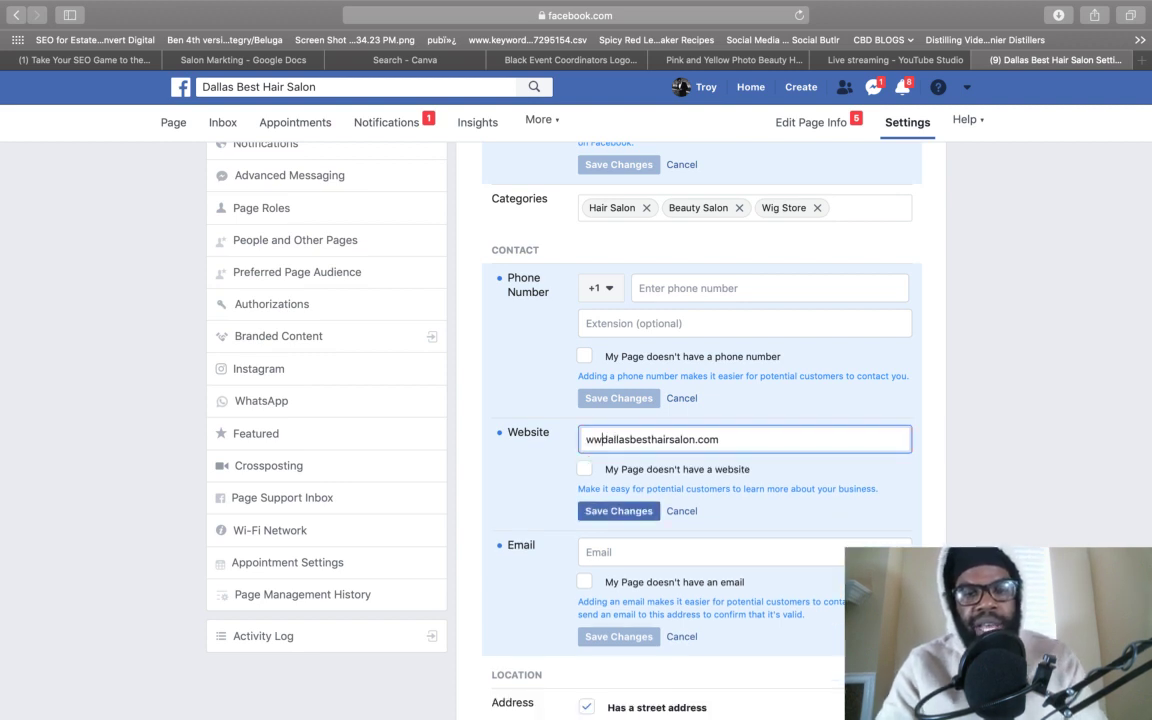
text(.)
click(608, 517)
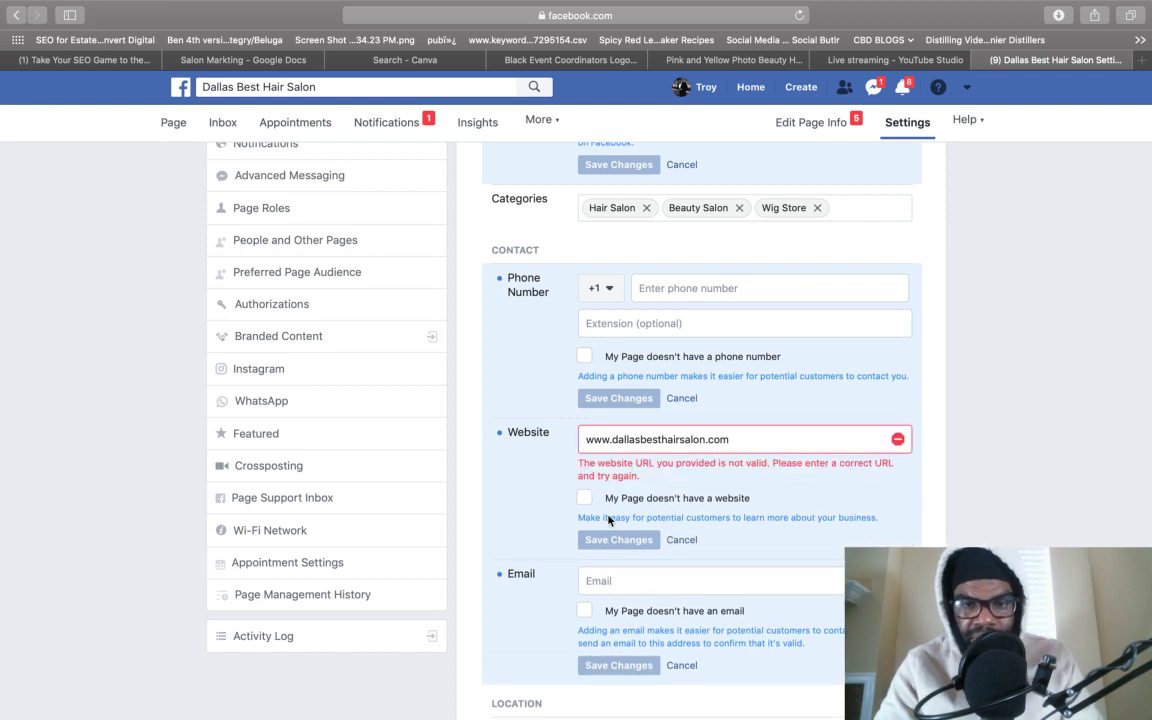
- Replace the rejected address with hairline.io, then clear the Website field completely
click(744, 441)
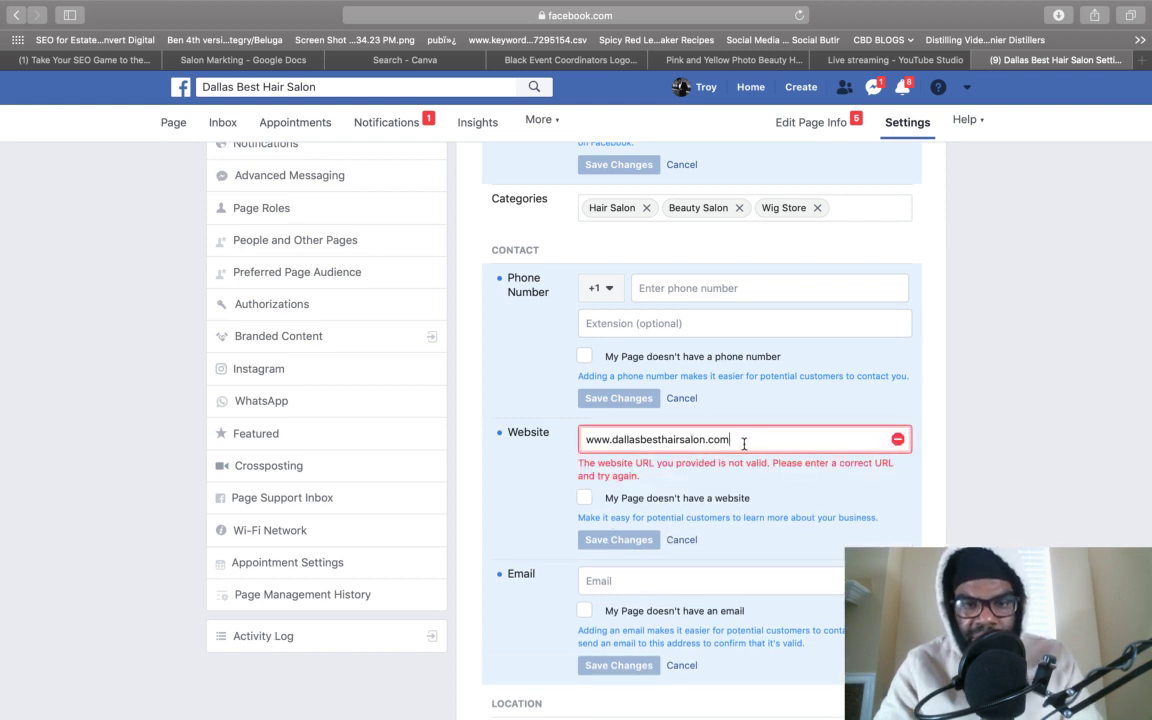
triple_click(744, 444)
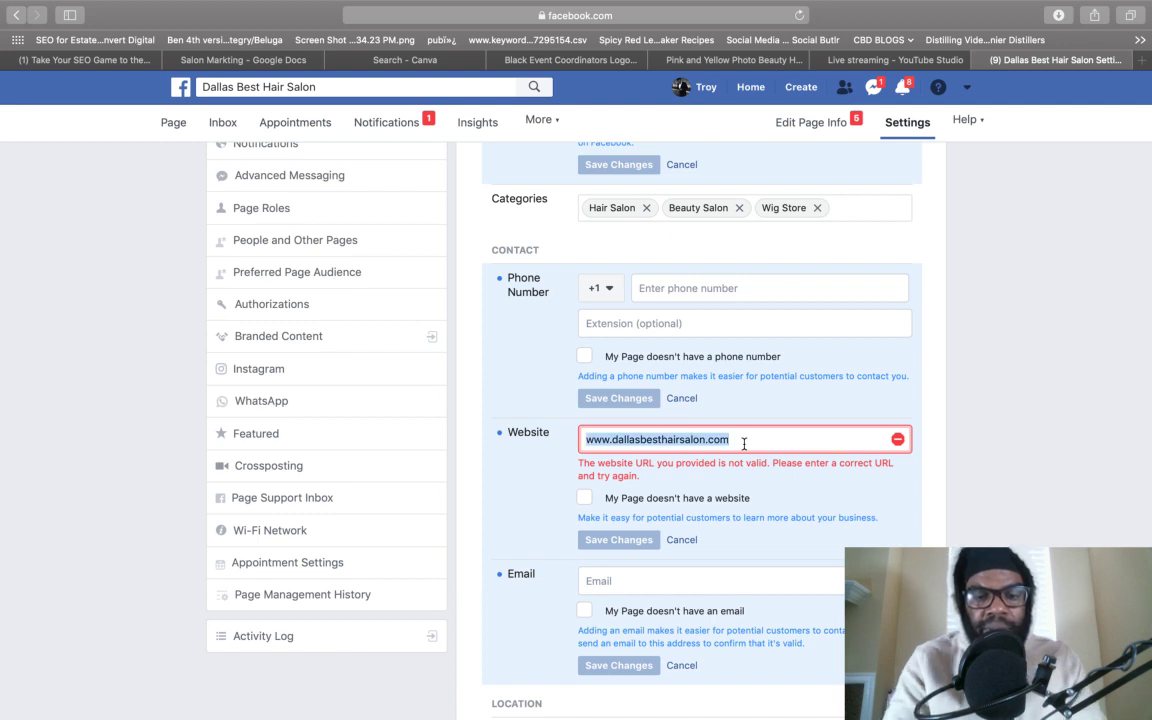
text(hairline)
key(super+a)
text(hairline.io)
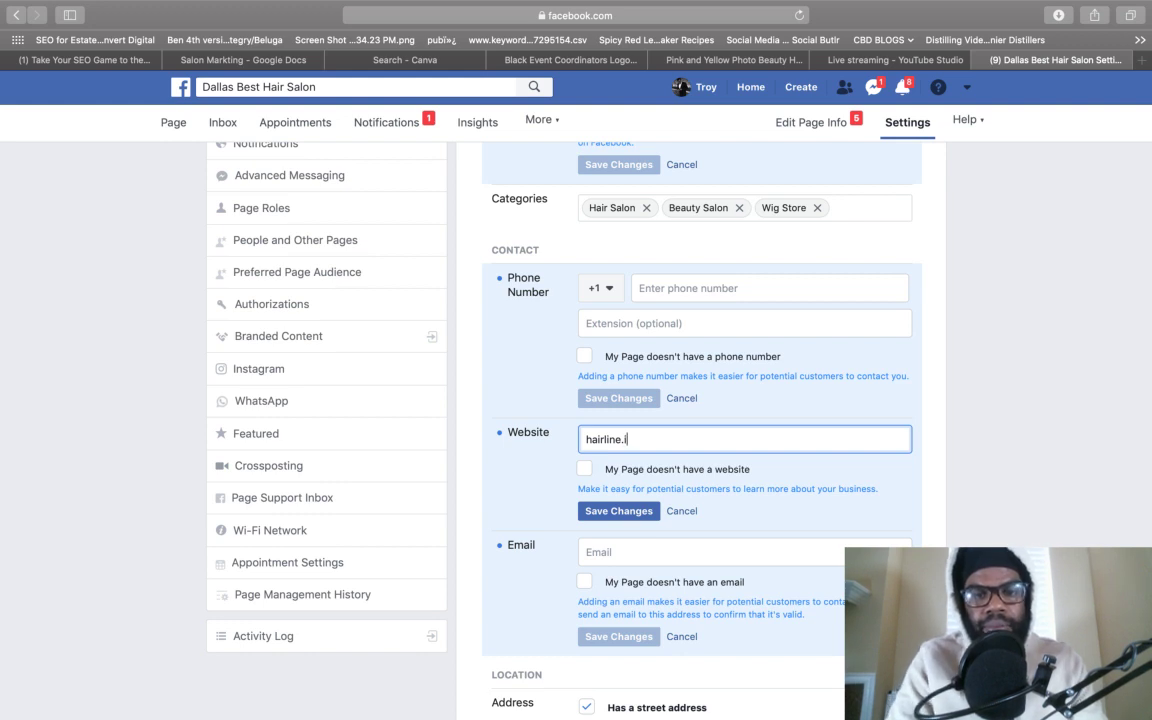
key(super+a)
key(BackSpace)
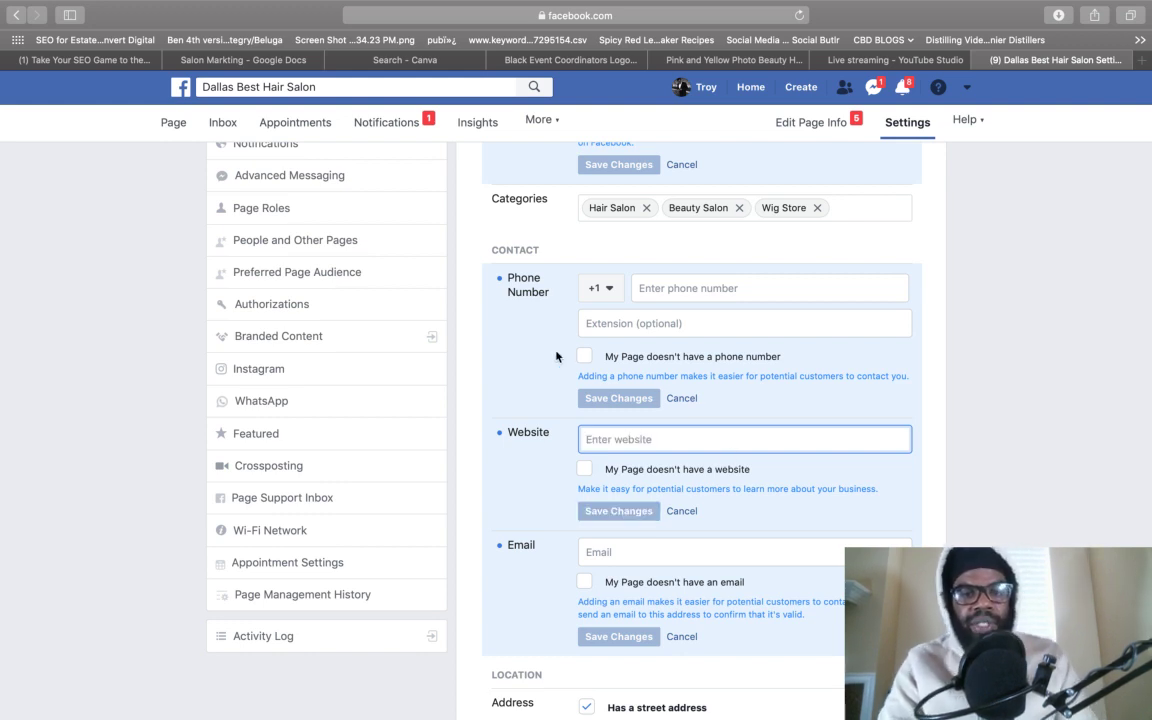
scroll(455, 278, up, 4)
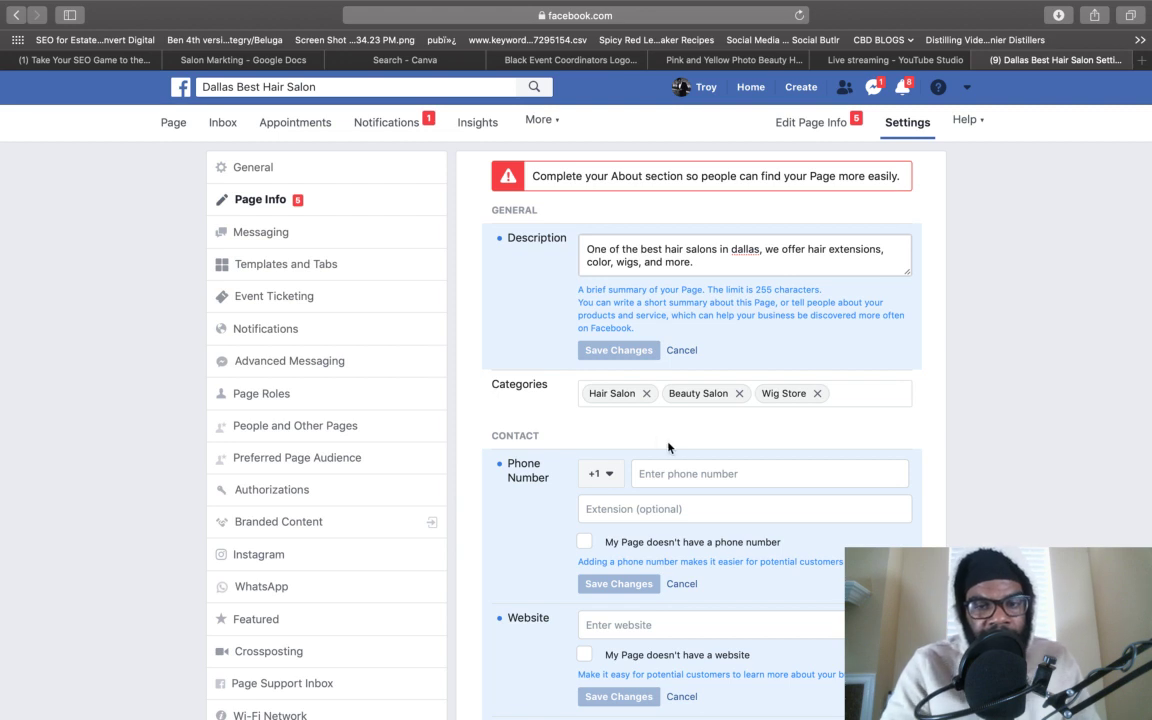
scroll(666, 444, down, 3)
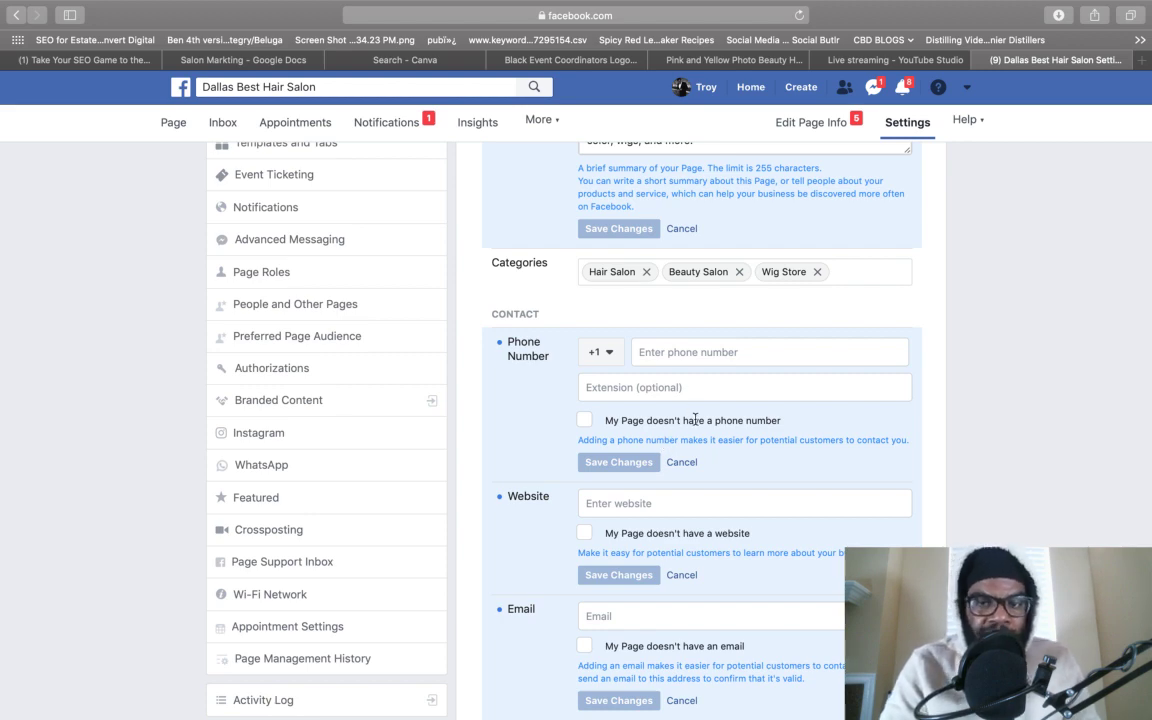
scroll(694, 416, up, 2)
scroll(696, 424, up, 1)
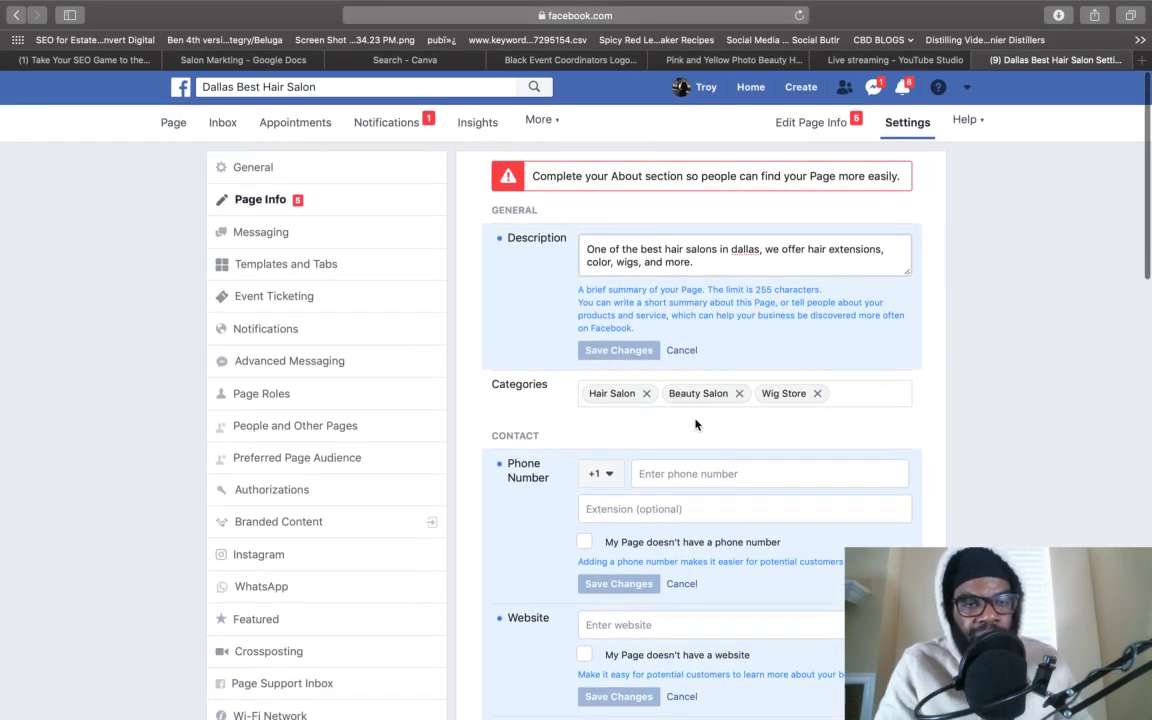
- Switch Show a greeting to On in the salon Page's Messaging settings
click(318, 236)
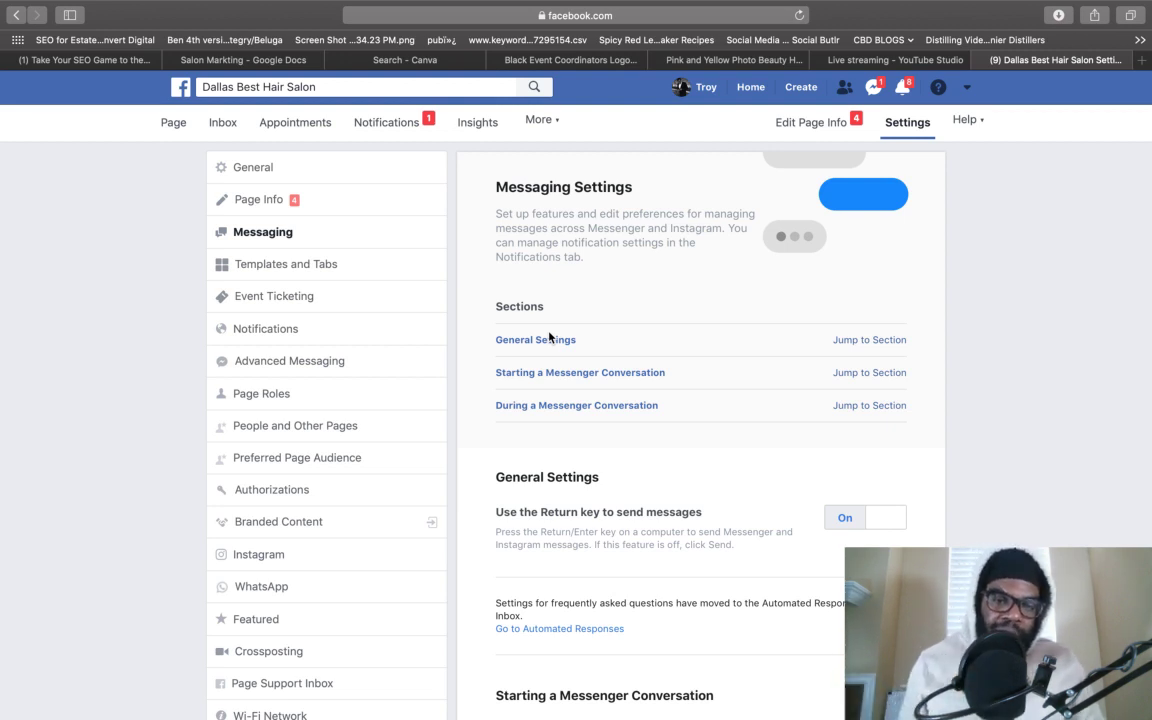
scroll(700, 400, down, 3)
scroll(680, 430, down, 3)
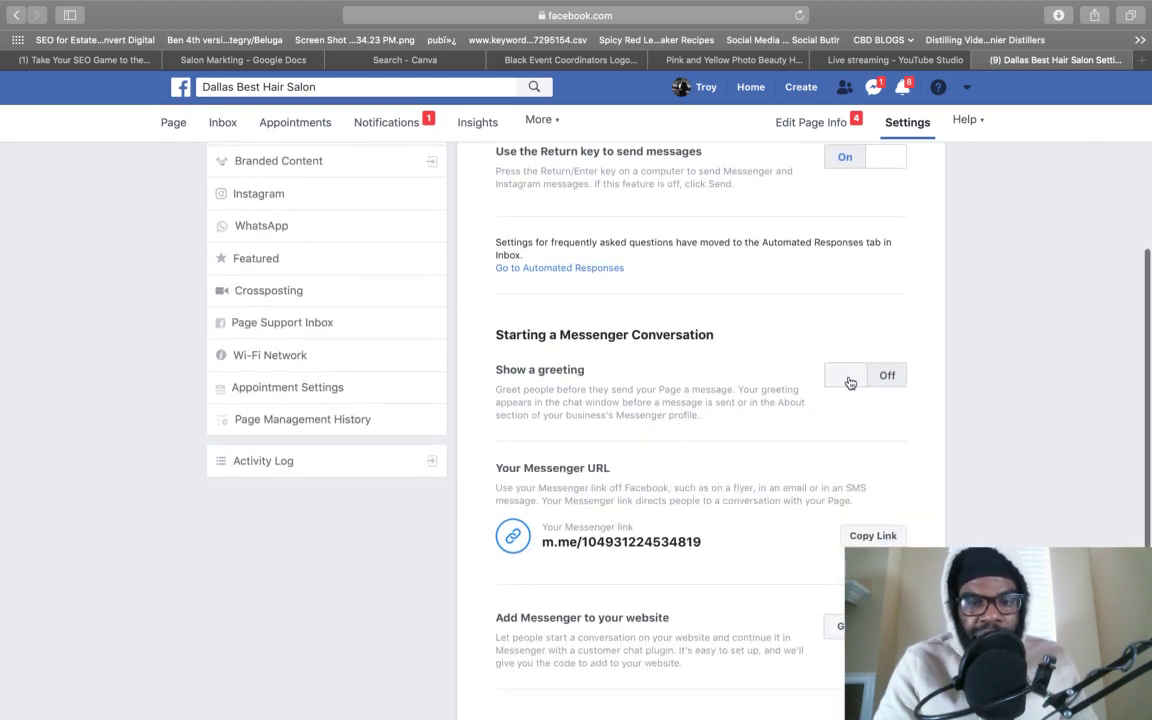
scroll(850, 382, down, 5)
scroll(850, 382, down, 1)
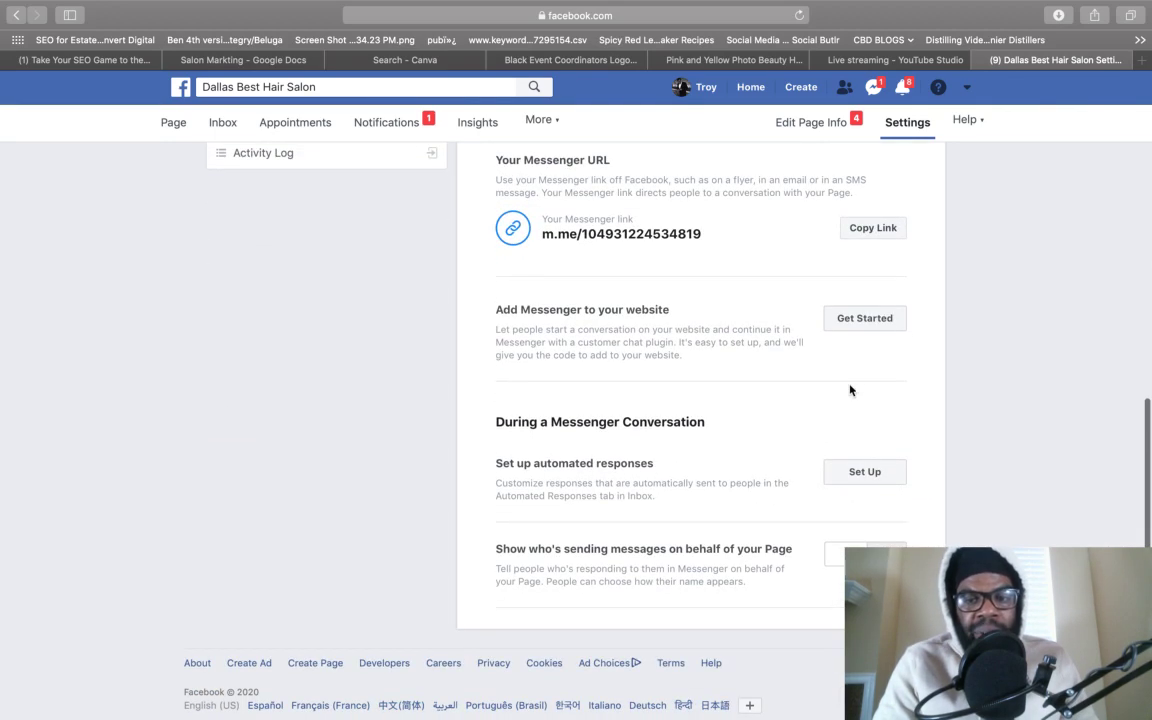
scroll(872, 475, up, 4)
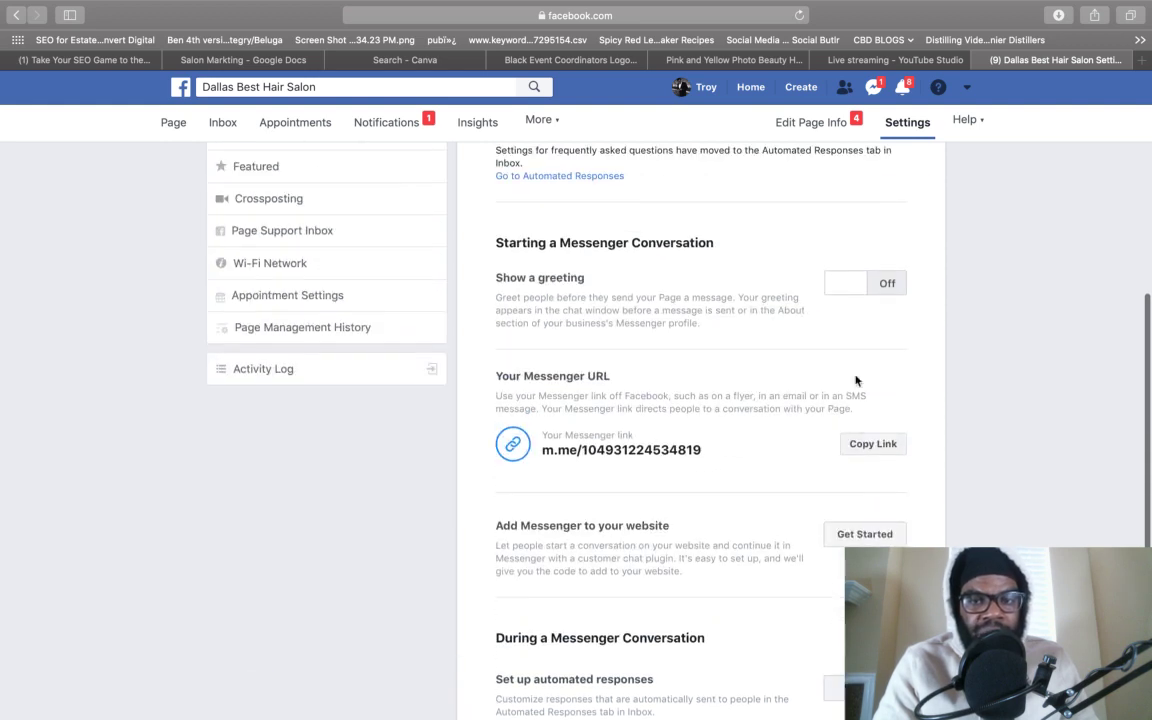
click(855, 283)
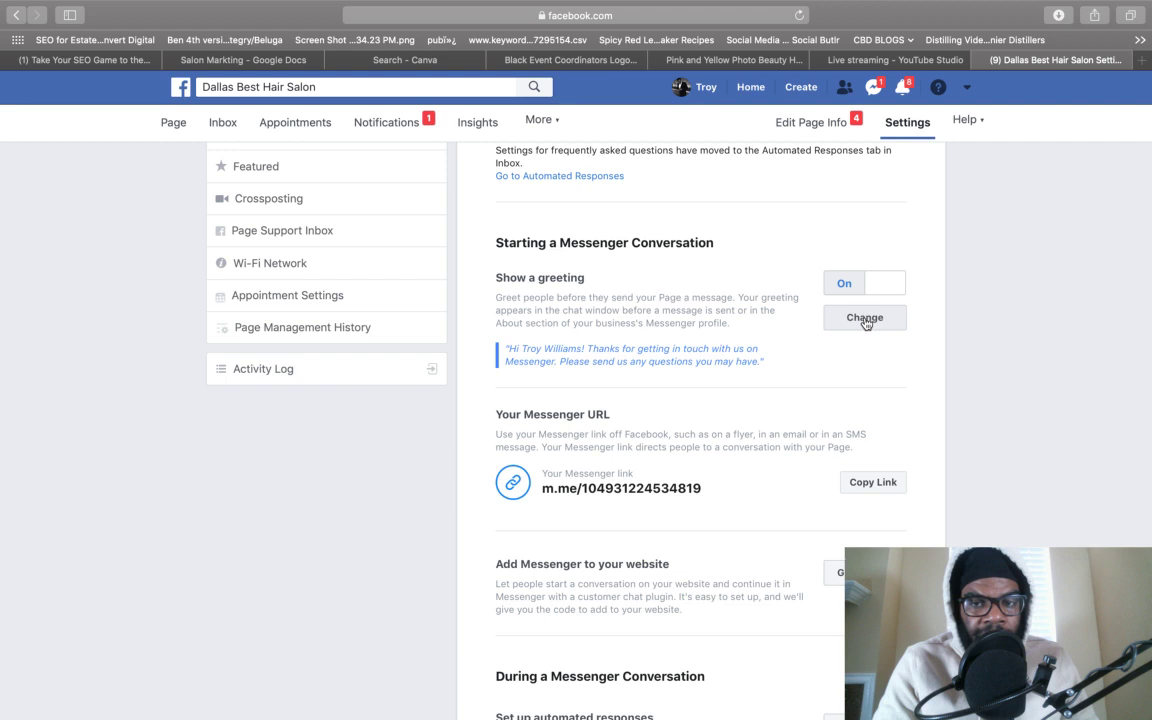
- Save a new greeting: busy with a client, book via my website, 10% off your first service today
click(865, 318)
scroll(755, 484, down, 3)
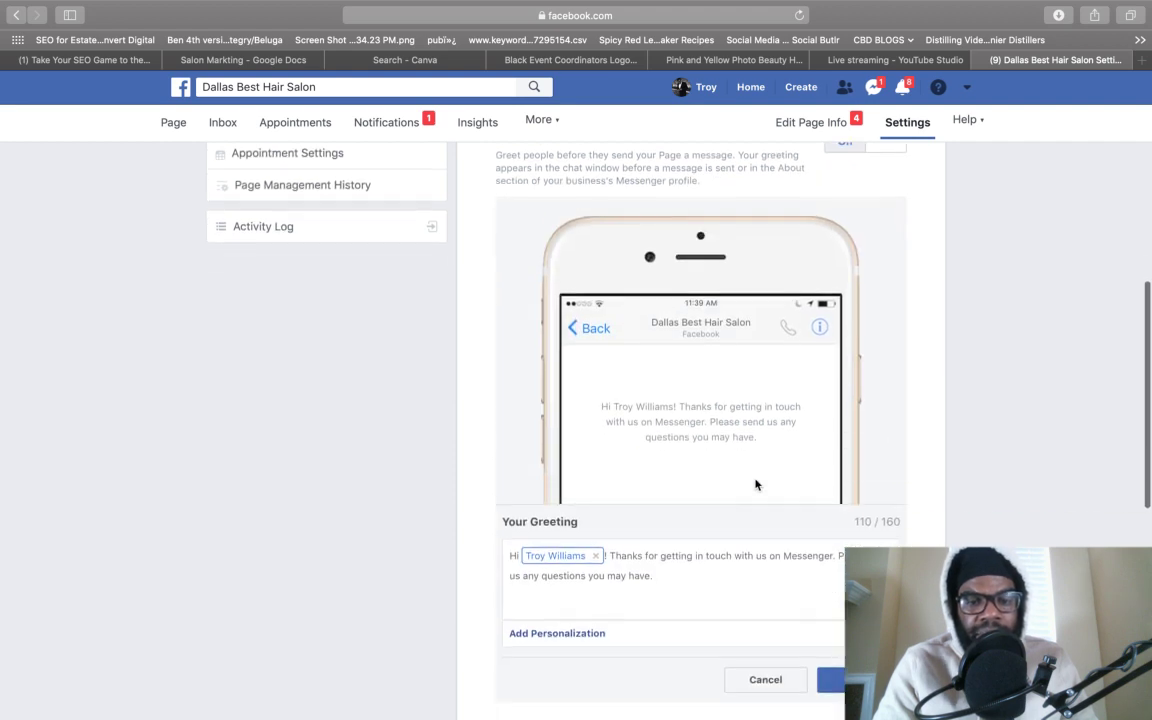
drag(663, 540, 610, 520)
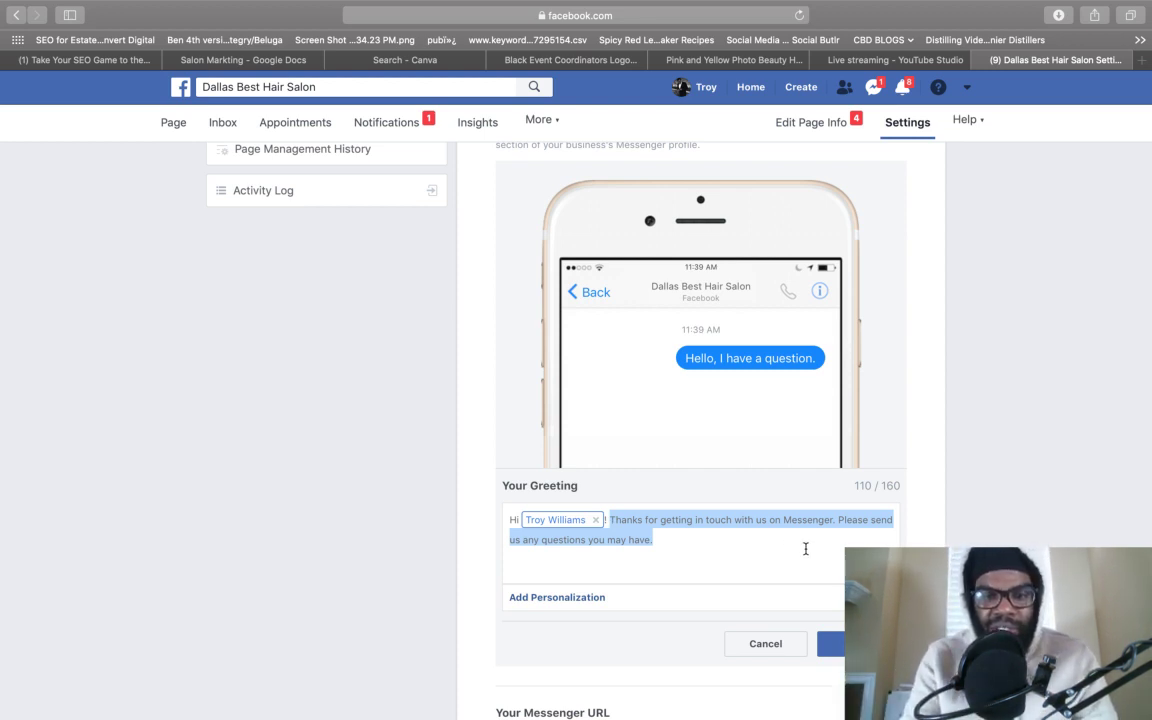
text(I)
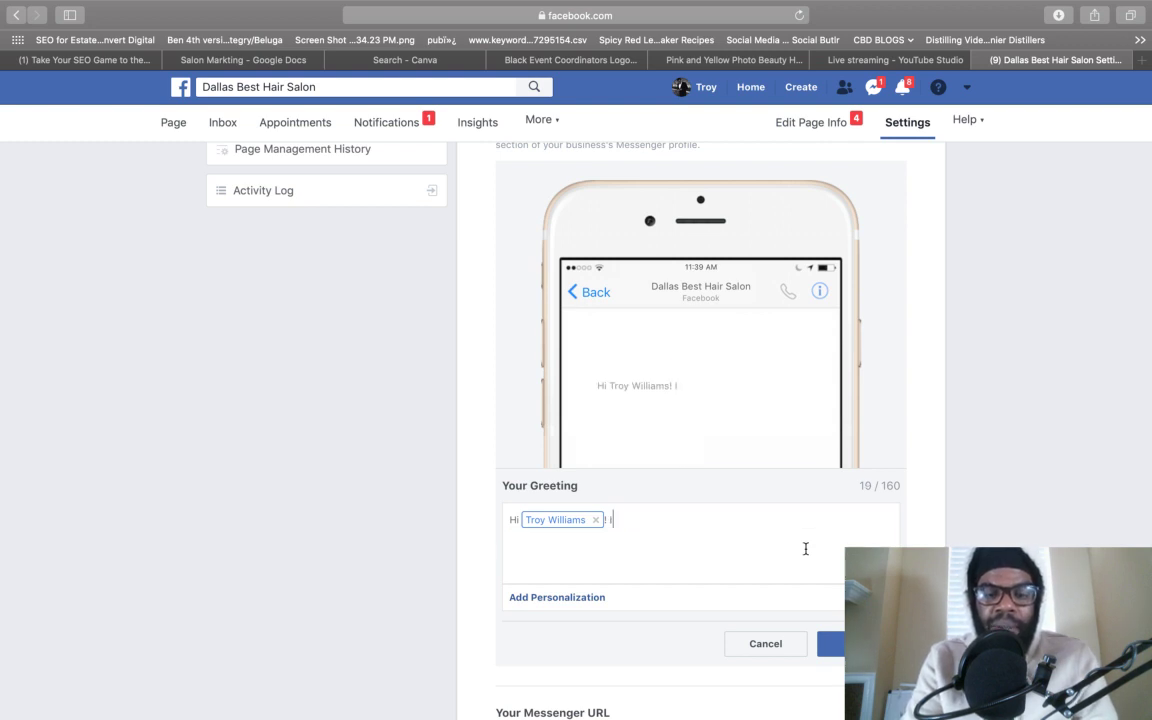
text(m busy with a )
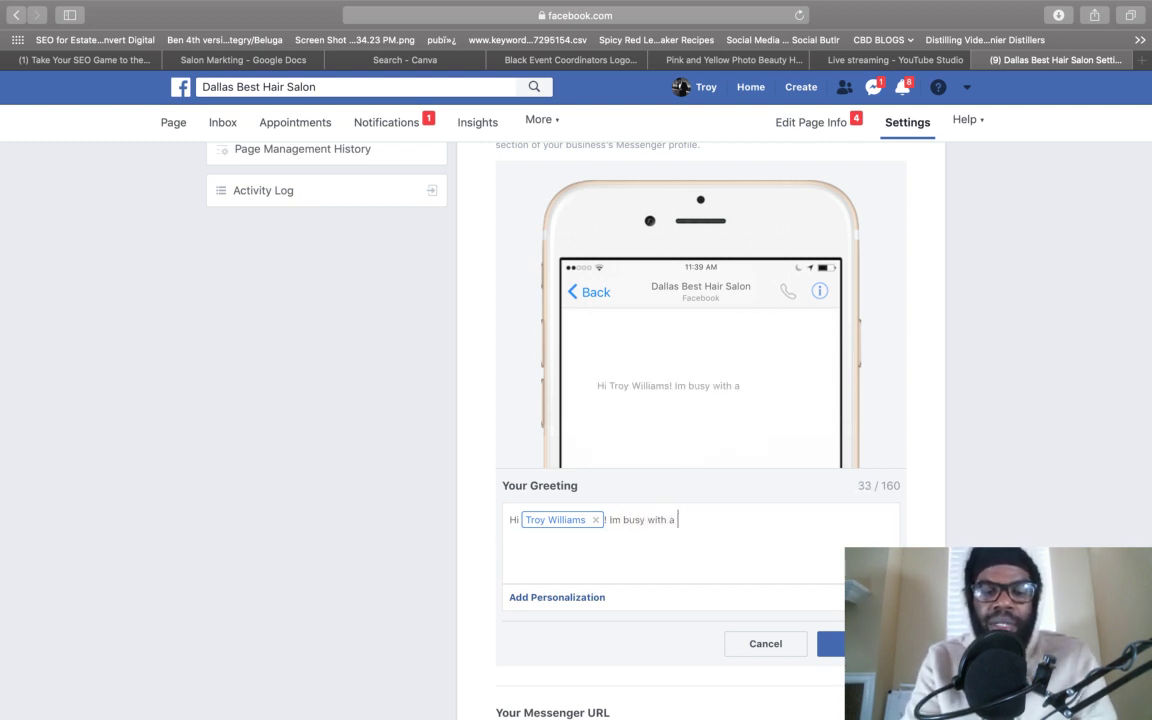
text(client the moment)
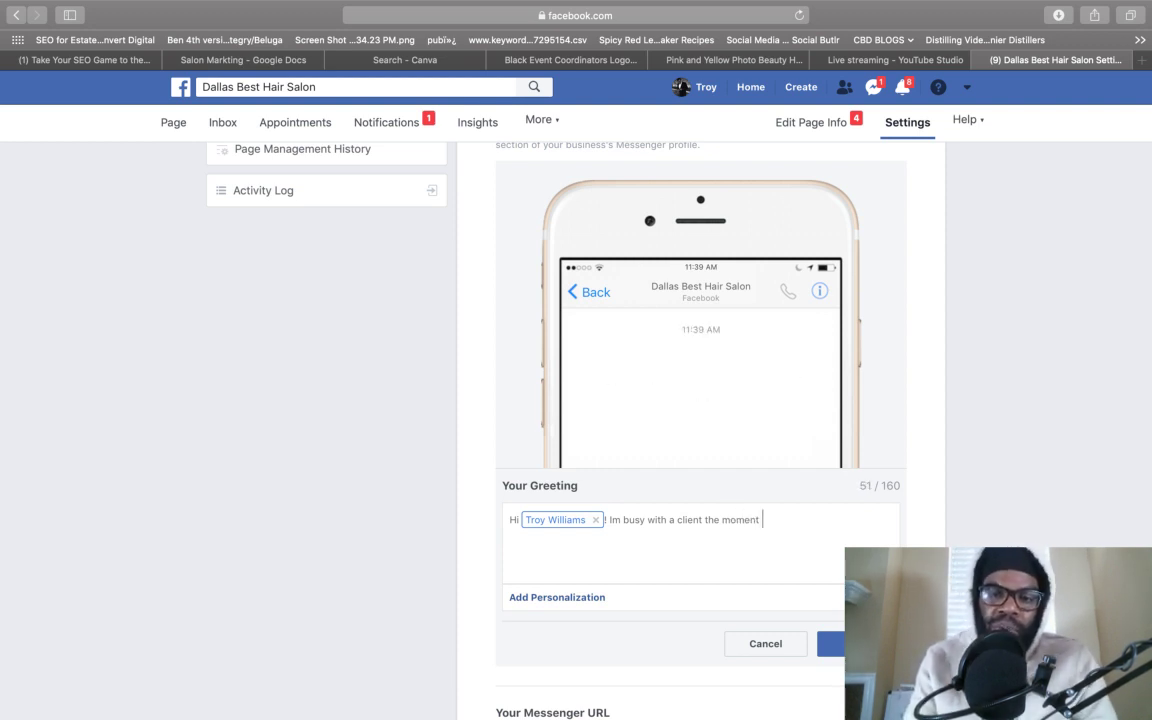
key(BackSpace)
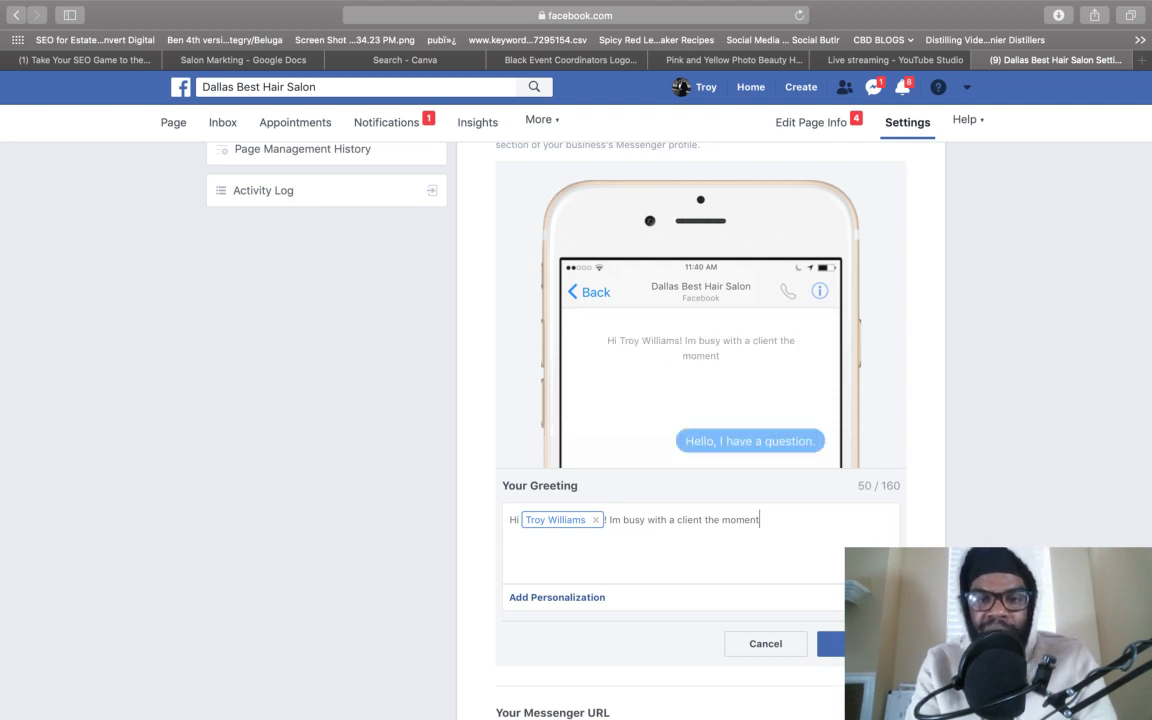
text(, )
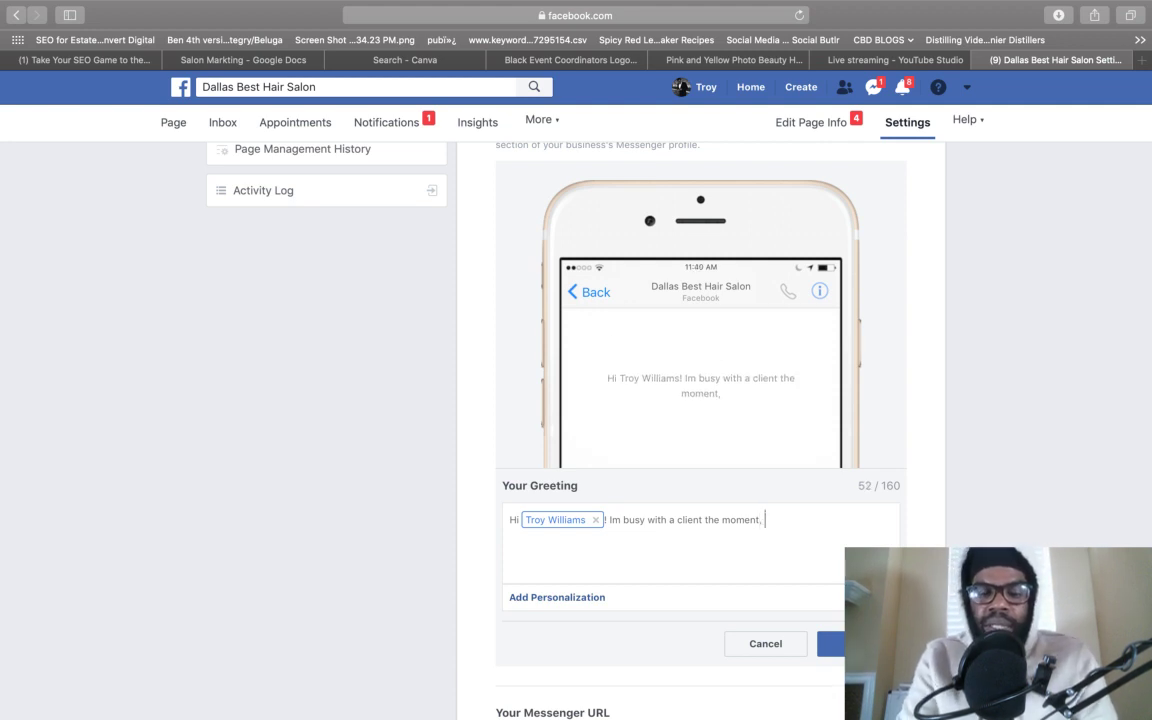
text(if you)
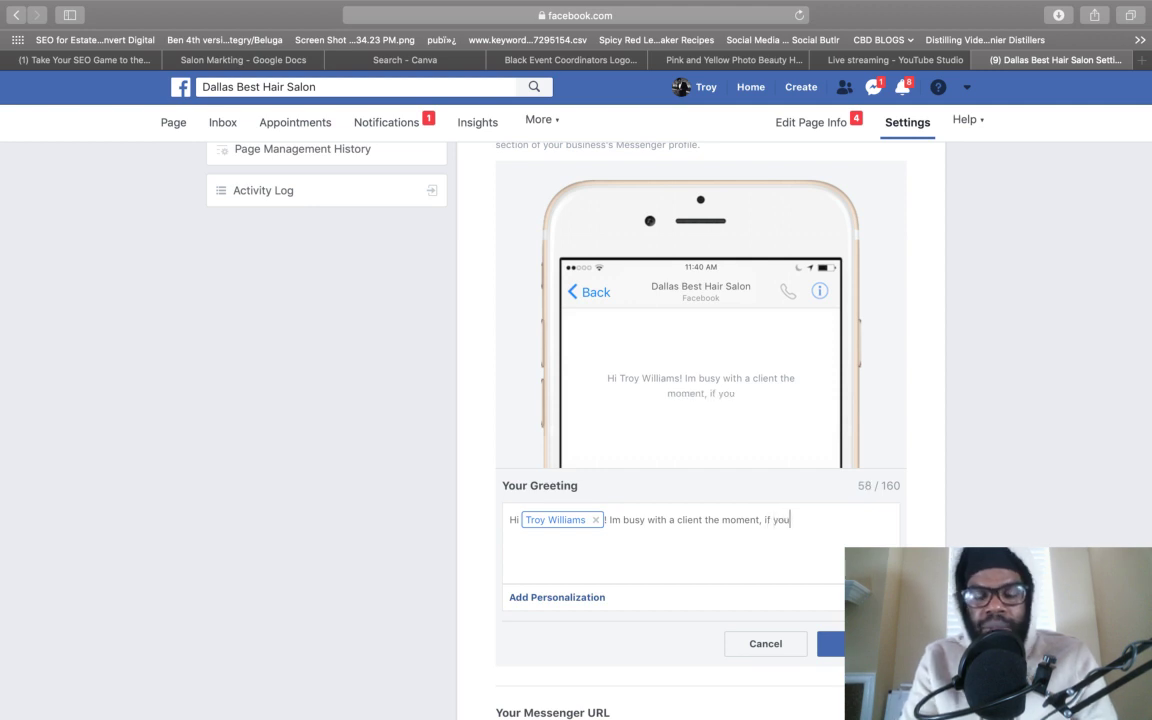
text( need to book. Visit )
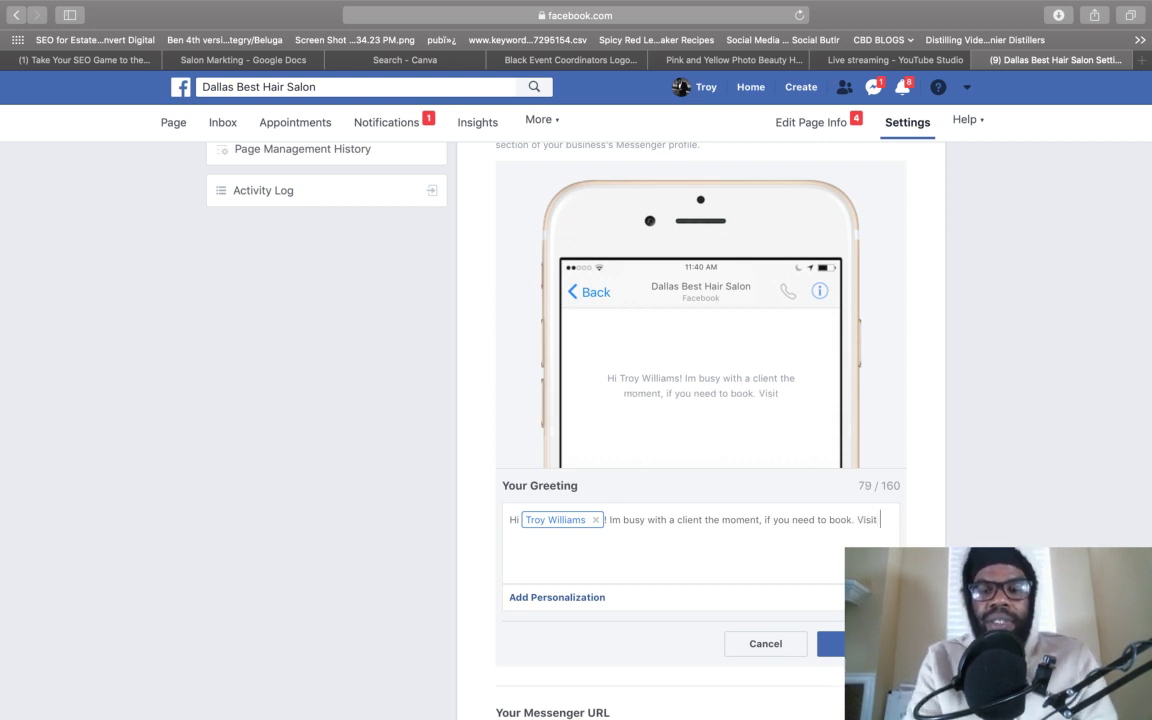
text(my website.)
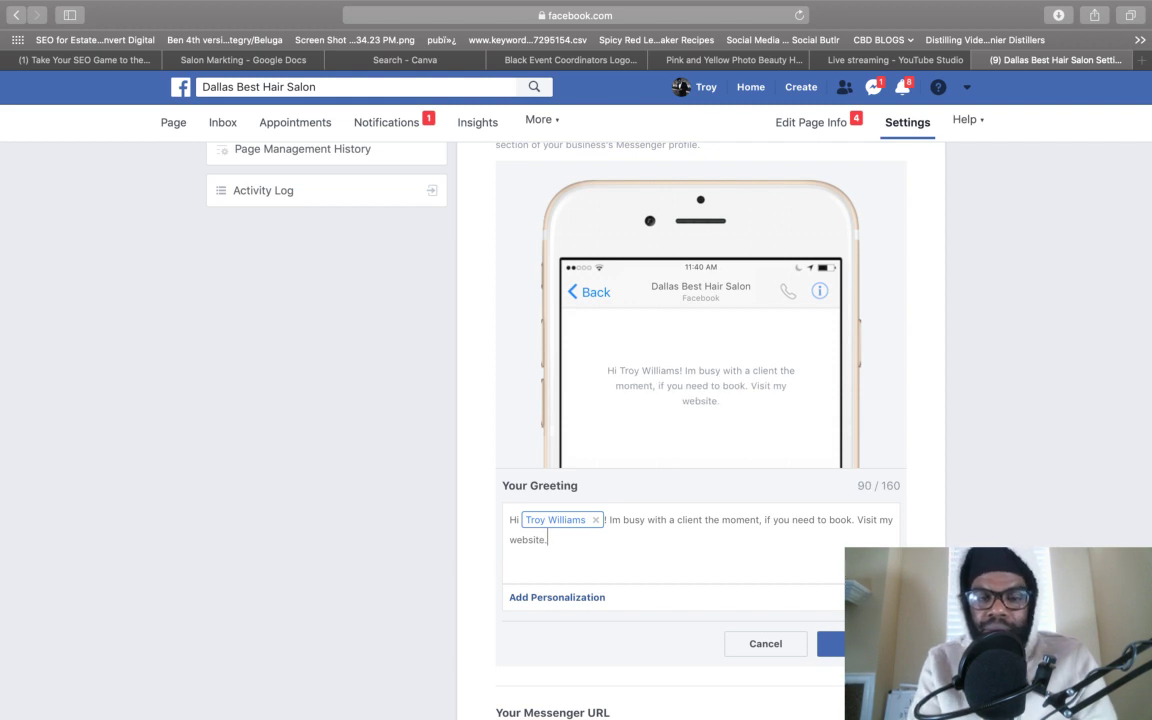
key(Return)
key(Return)
text(If)
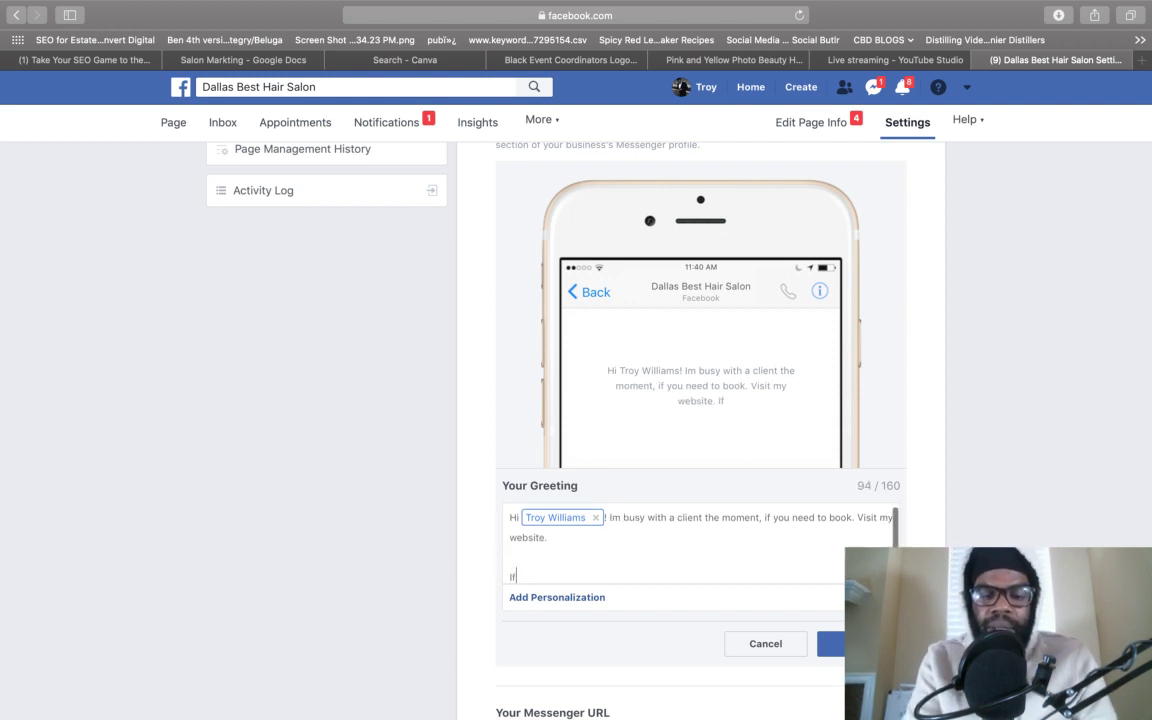
text( you book today )
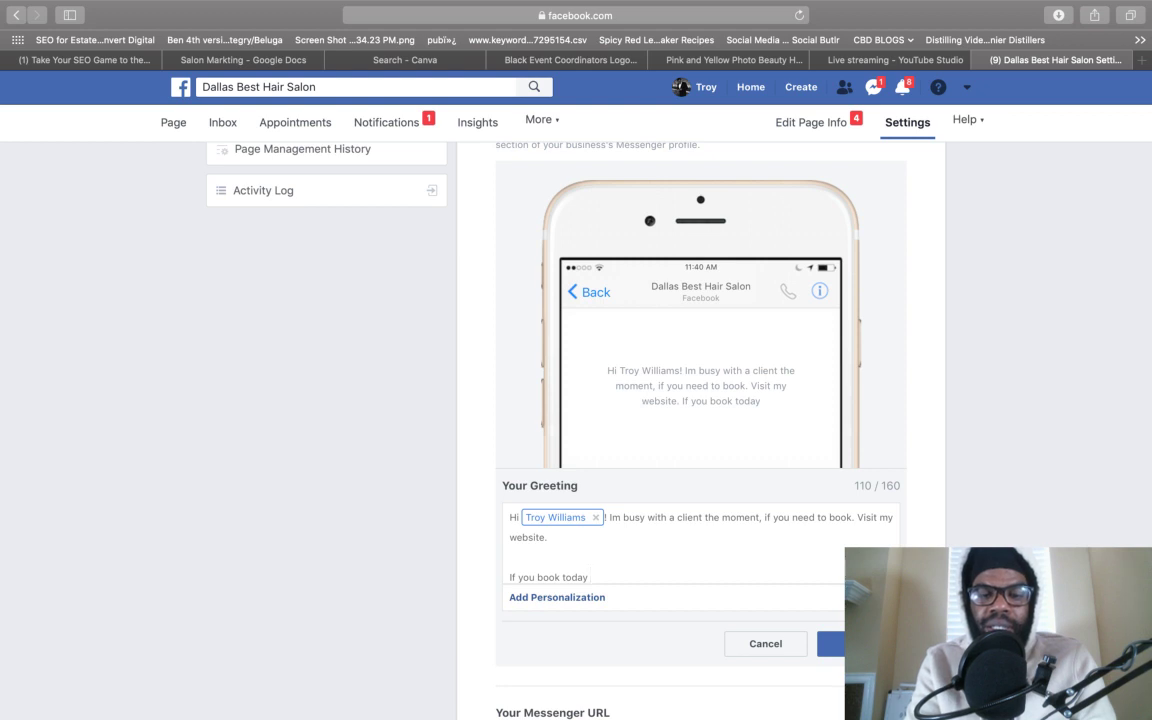
text(get 1)
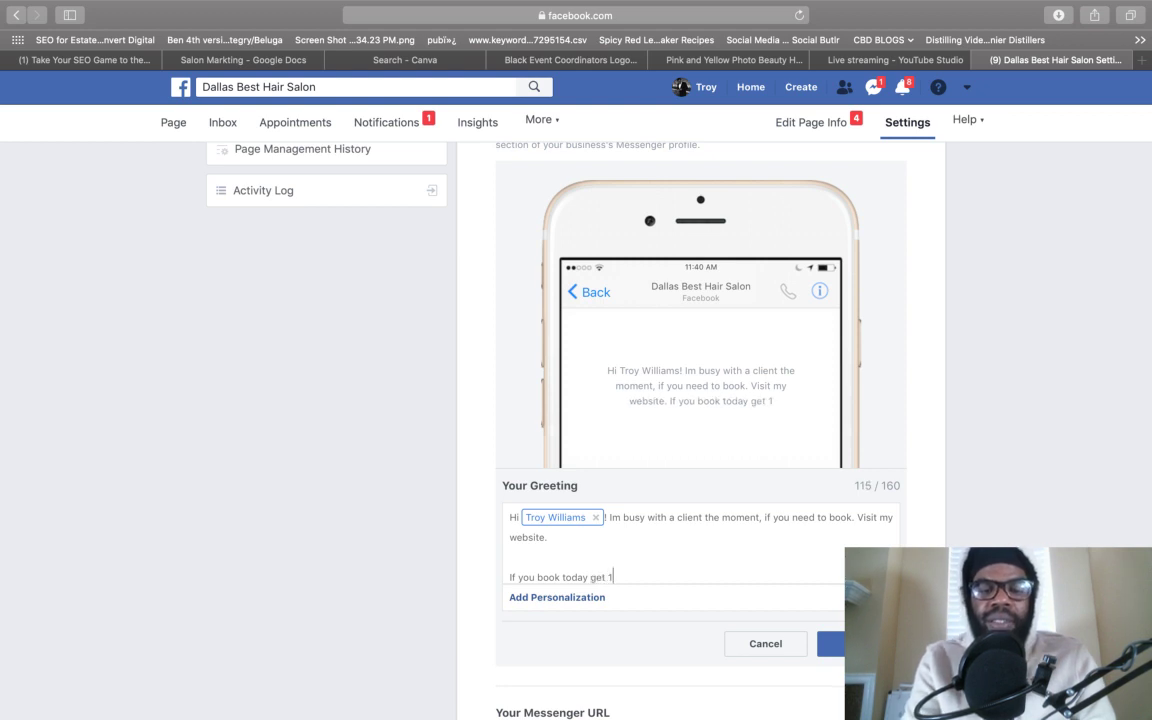
text(0% fff)
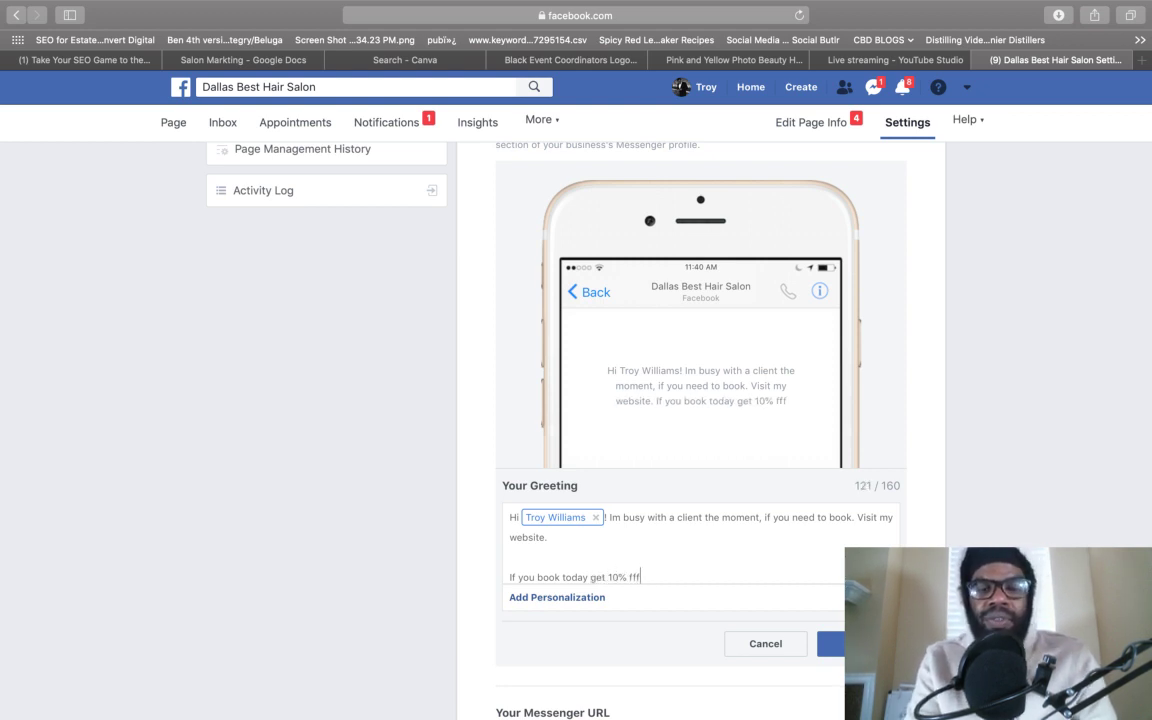
key(BackSpace)
key(BackSpace)
text(off )
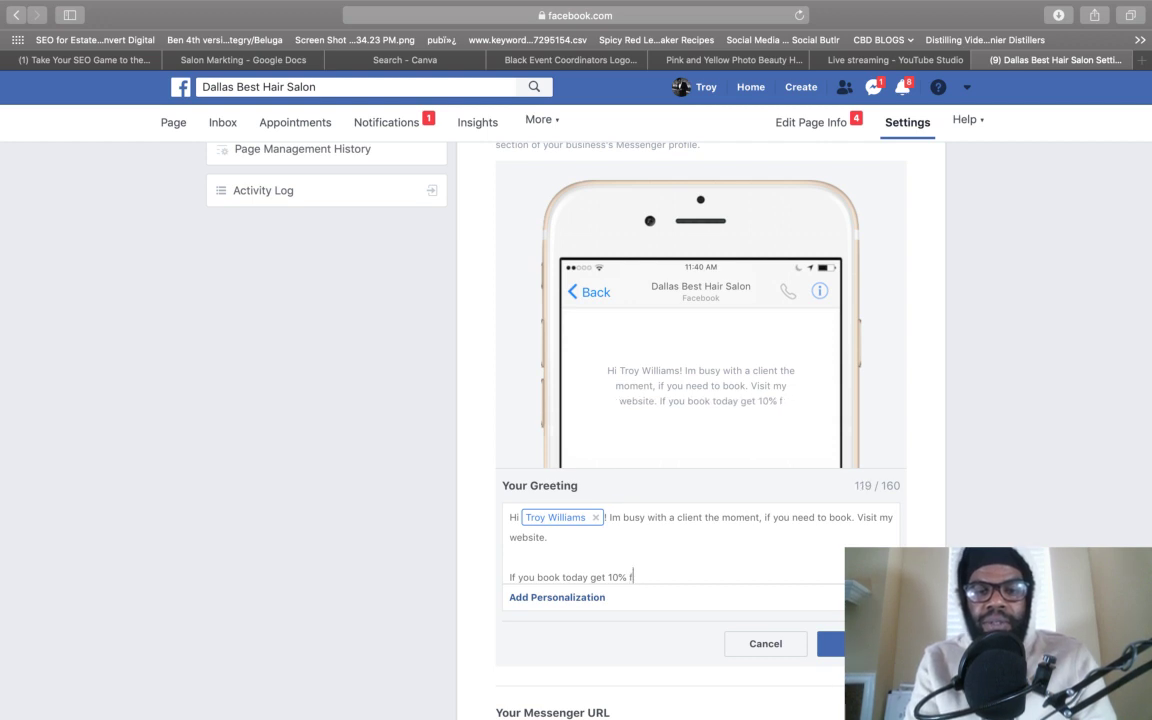
text(your fir)
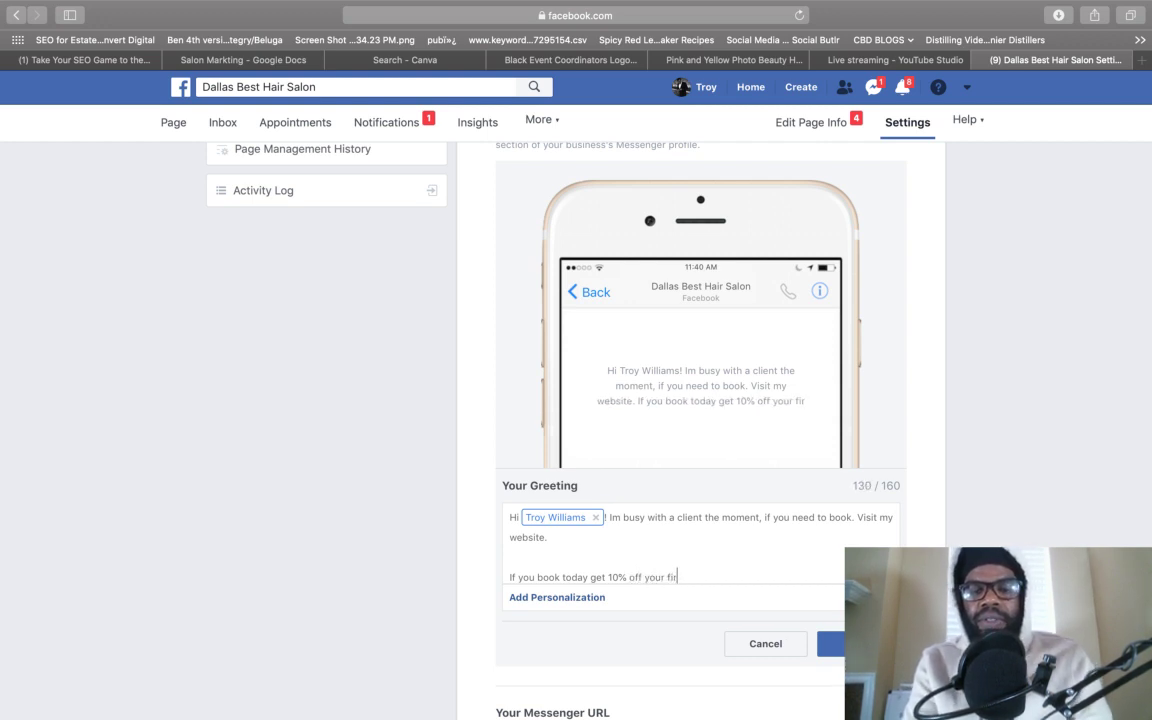
text(st service.)
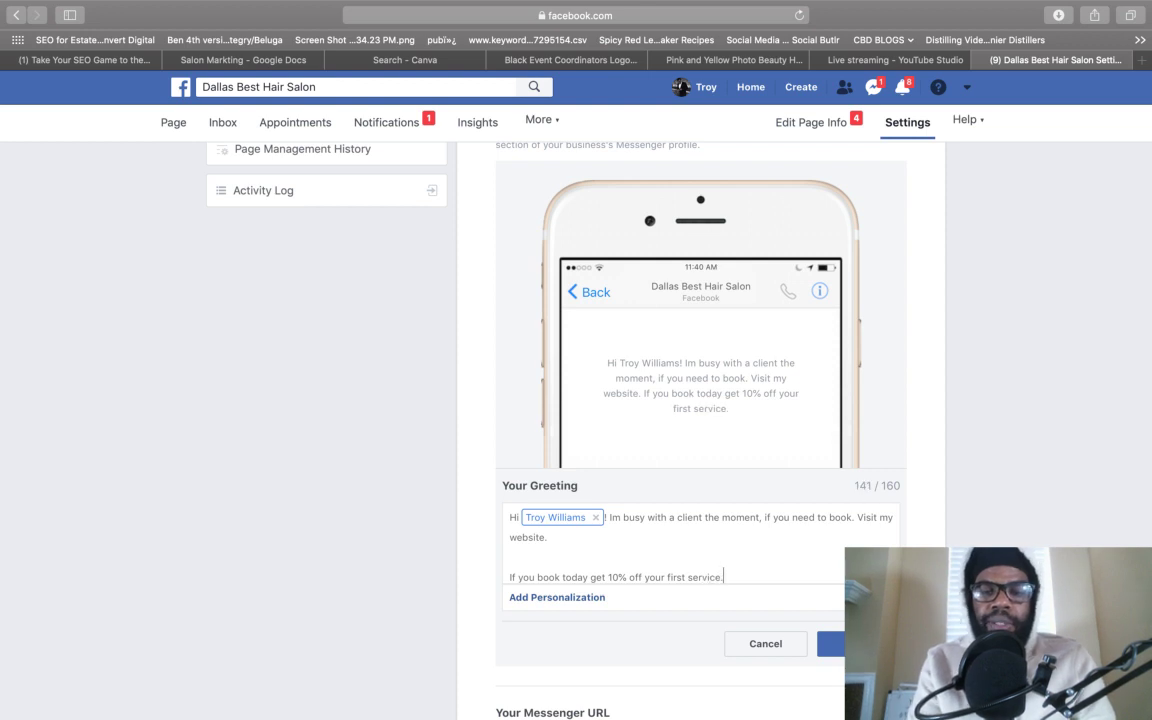
click(831, 643)
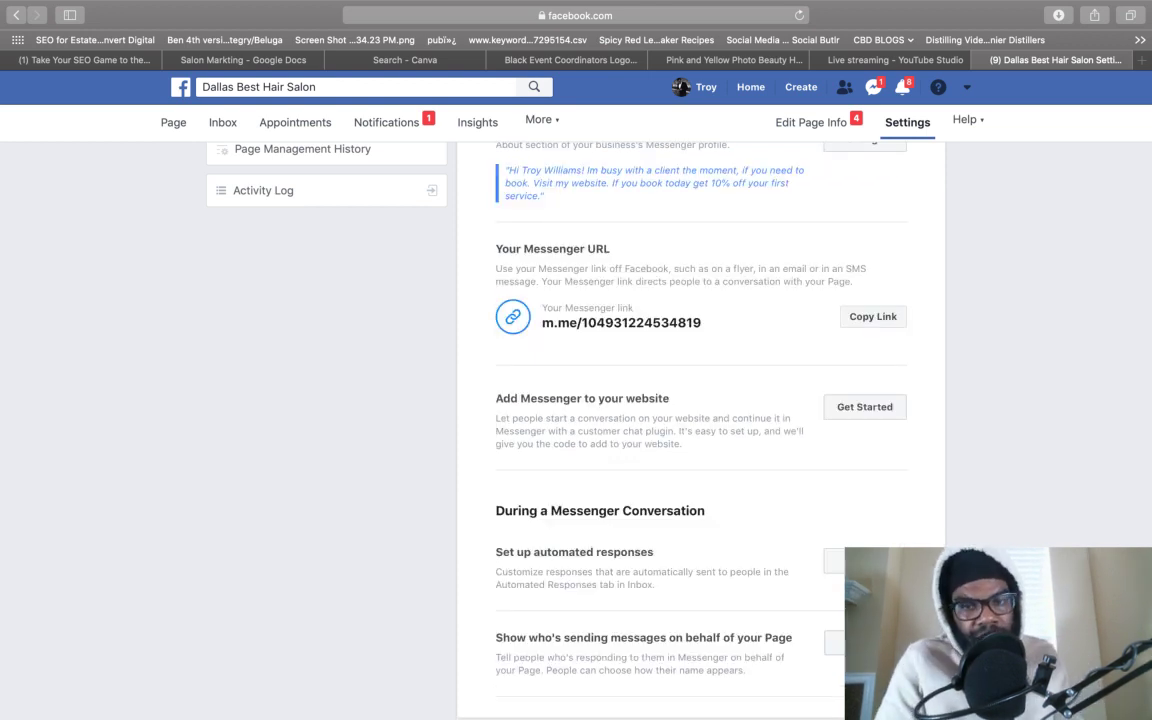
scroll(720, 348, up, 3)
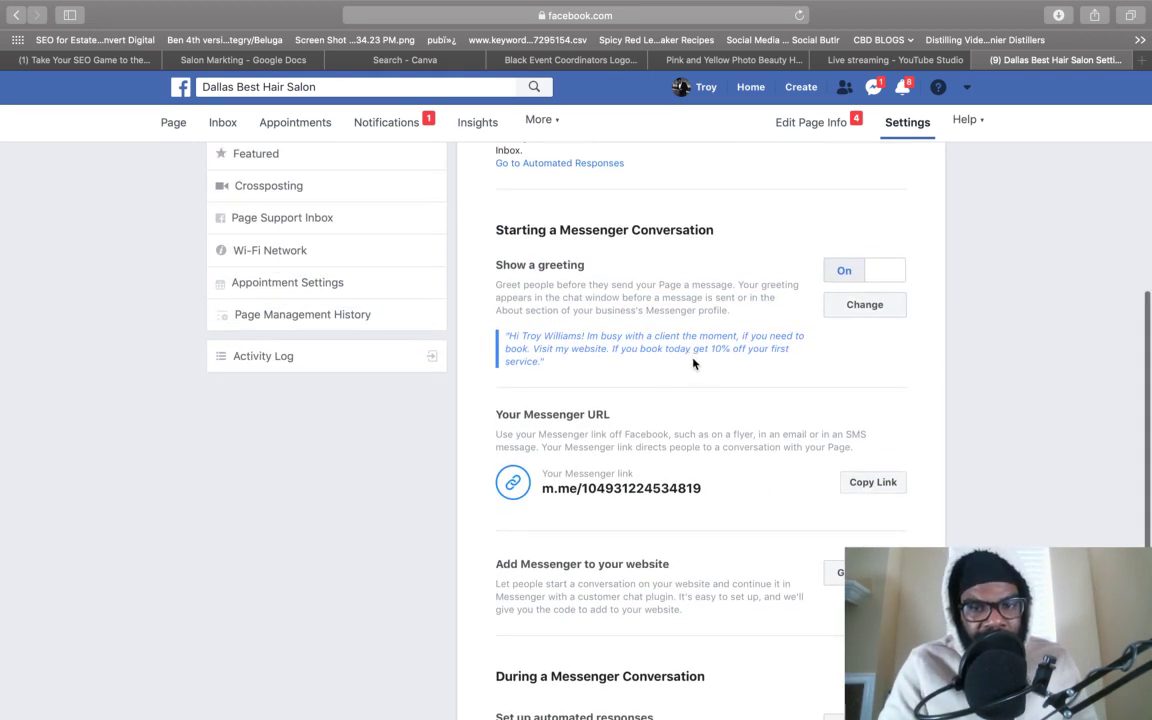
drag(613, 348, 775, 369)
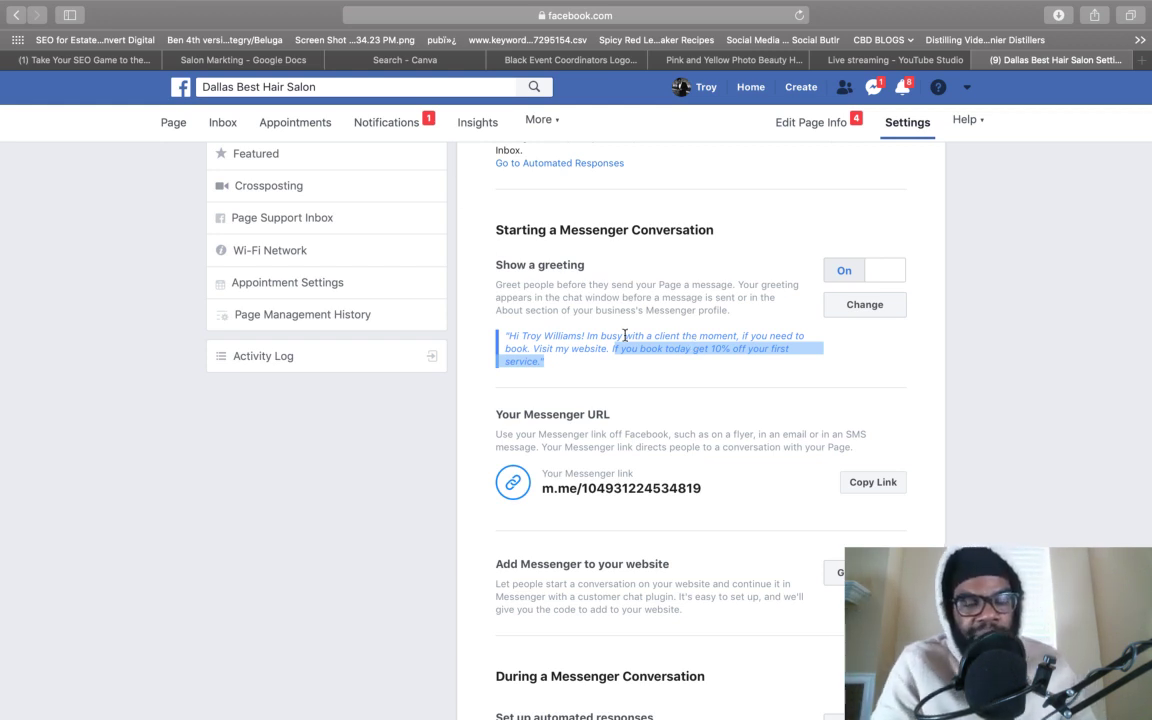
scroll(530, 290, up, 10)
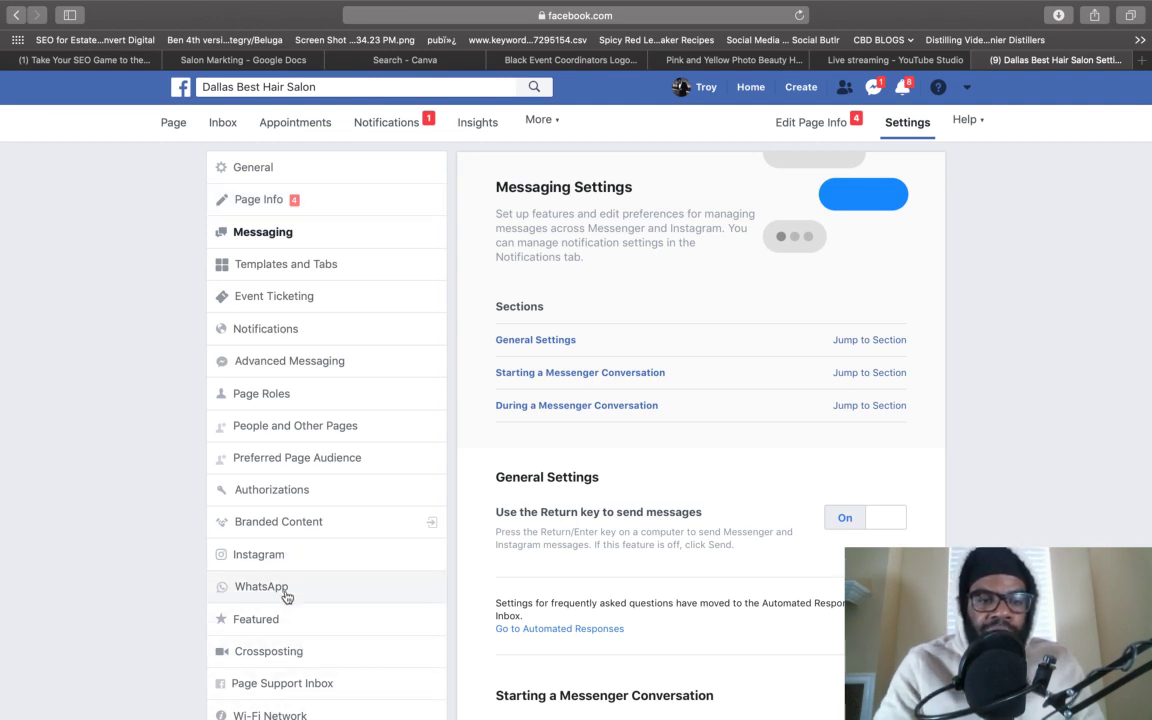
scroll(288, 595, down, 2)
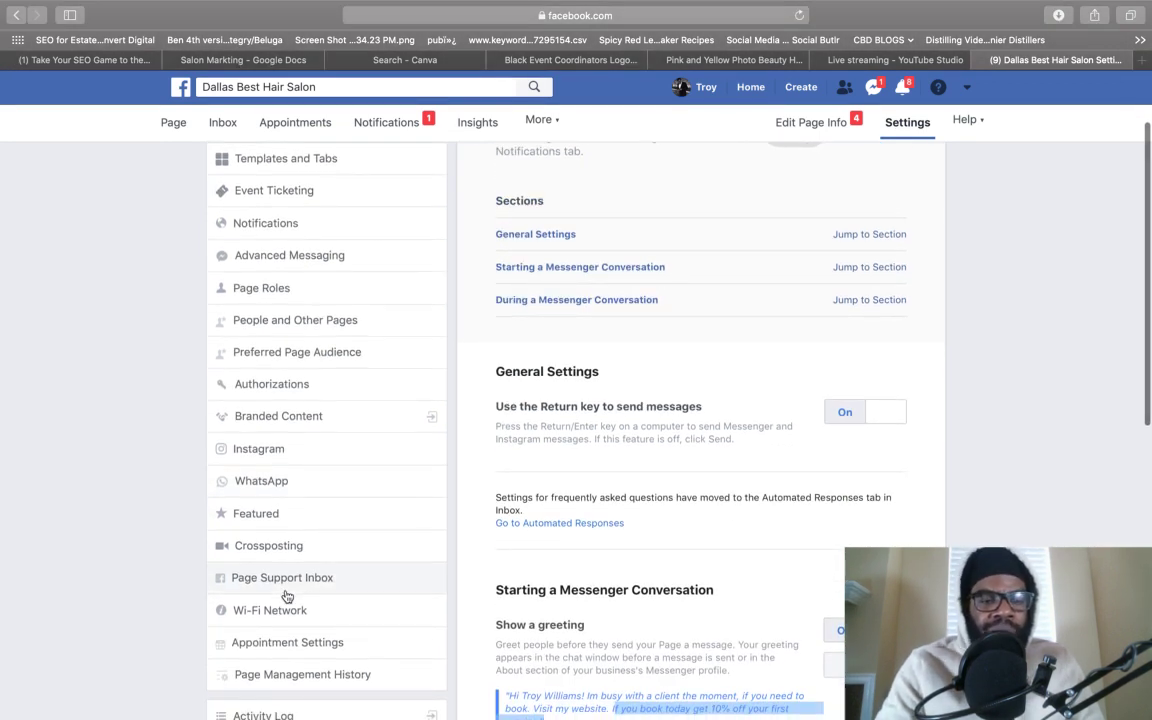
scroll(287, 596, up, 2)
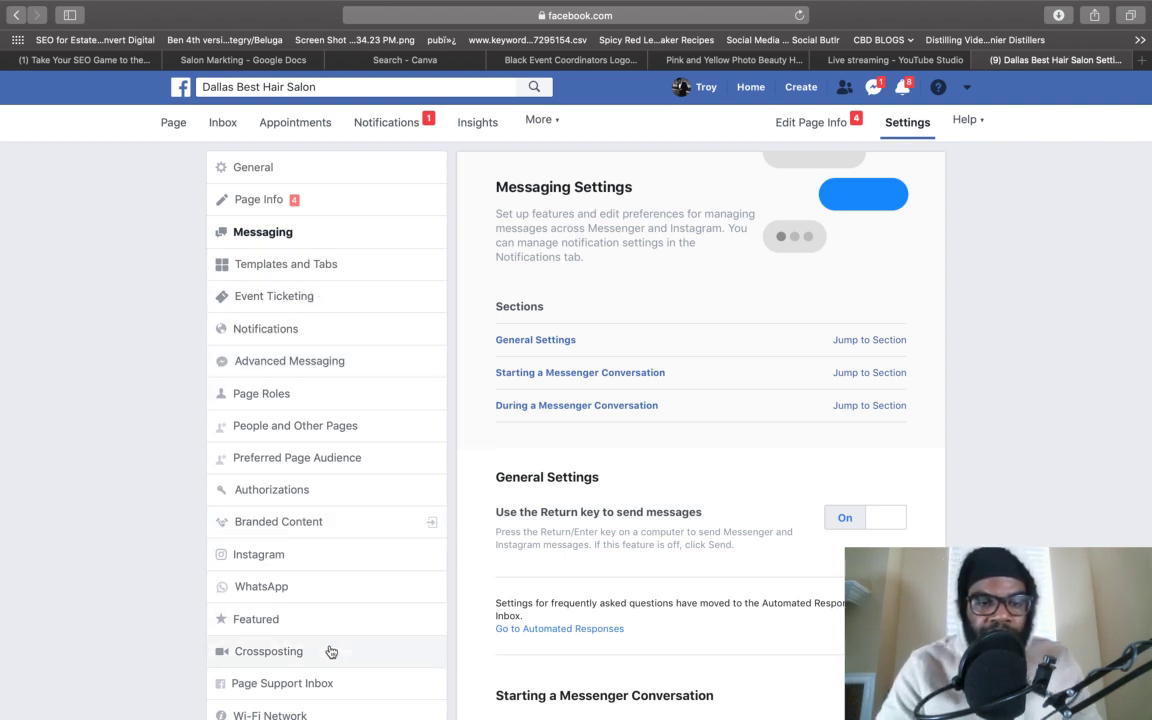
scroll(330, 652, down, 5)
scroll(330, 560, up, 5)
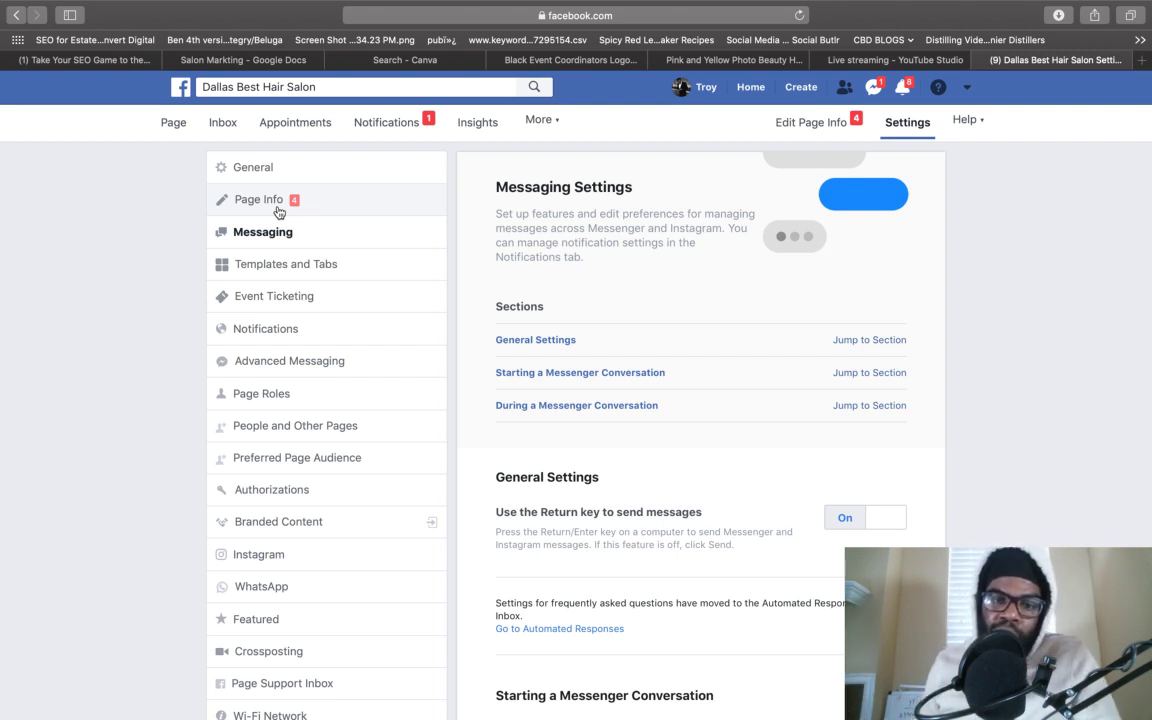
scroll(571, 352, down, 5)
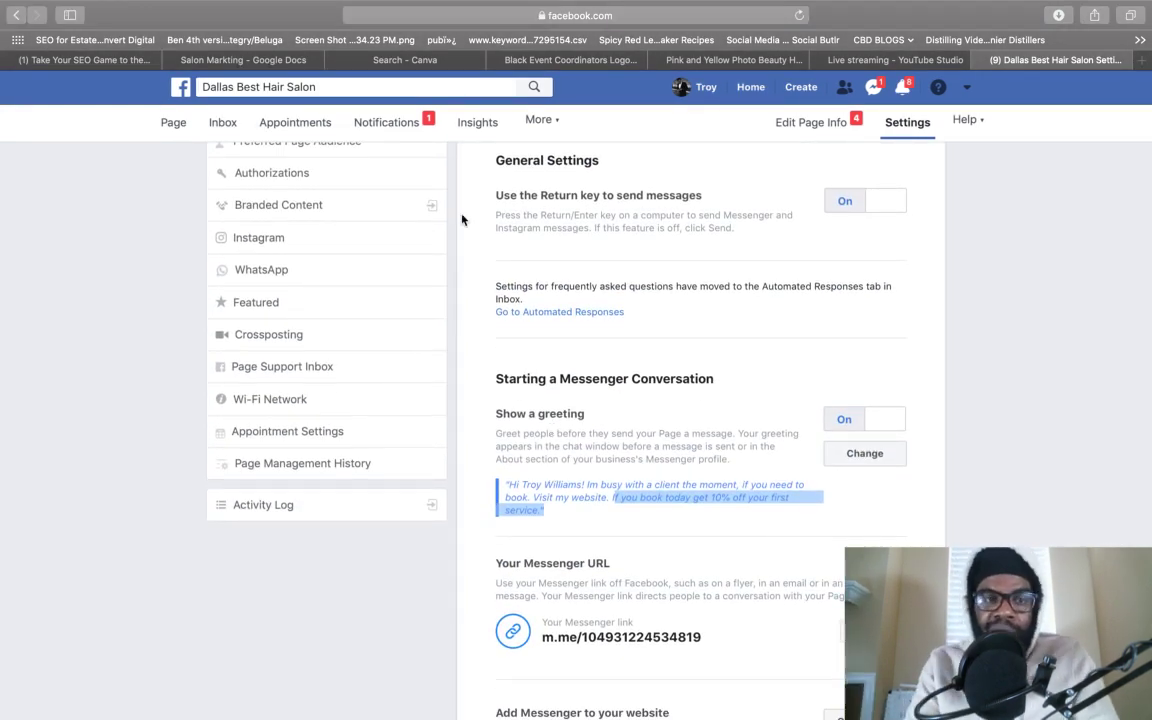
- Return to the Dallas Best Hair Salon Page home, then switch to the Live streaming - YouTube Studio tab
click(162, 119)
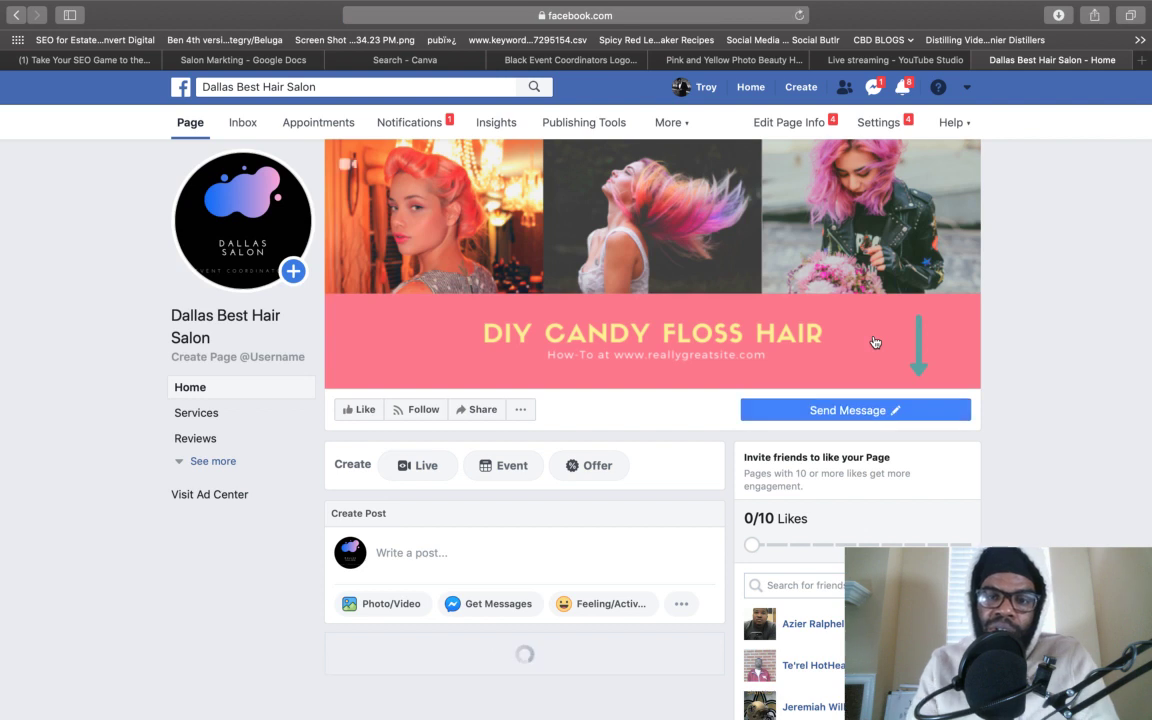
mouse_move(838, 413)
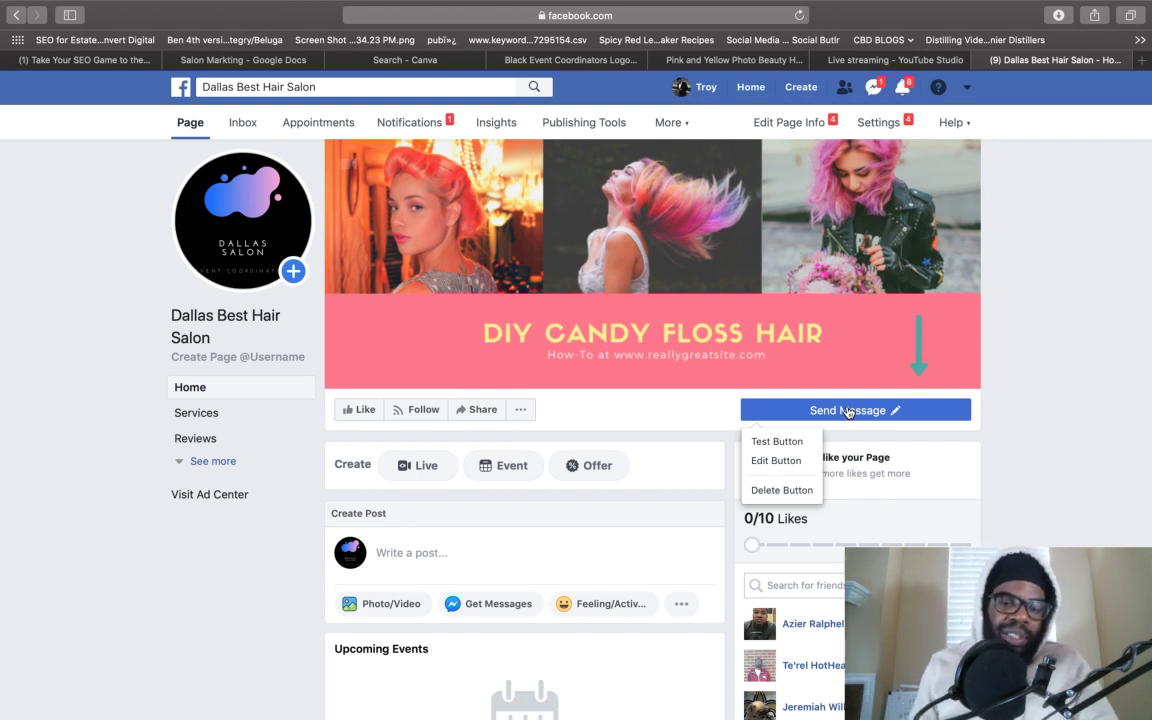
click(848, 412)
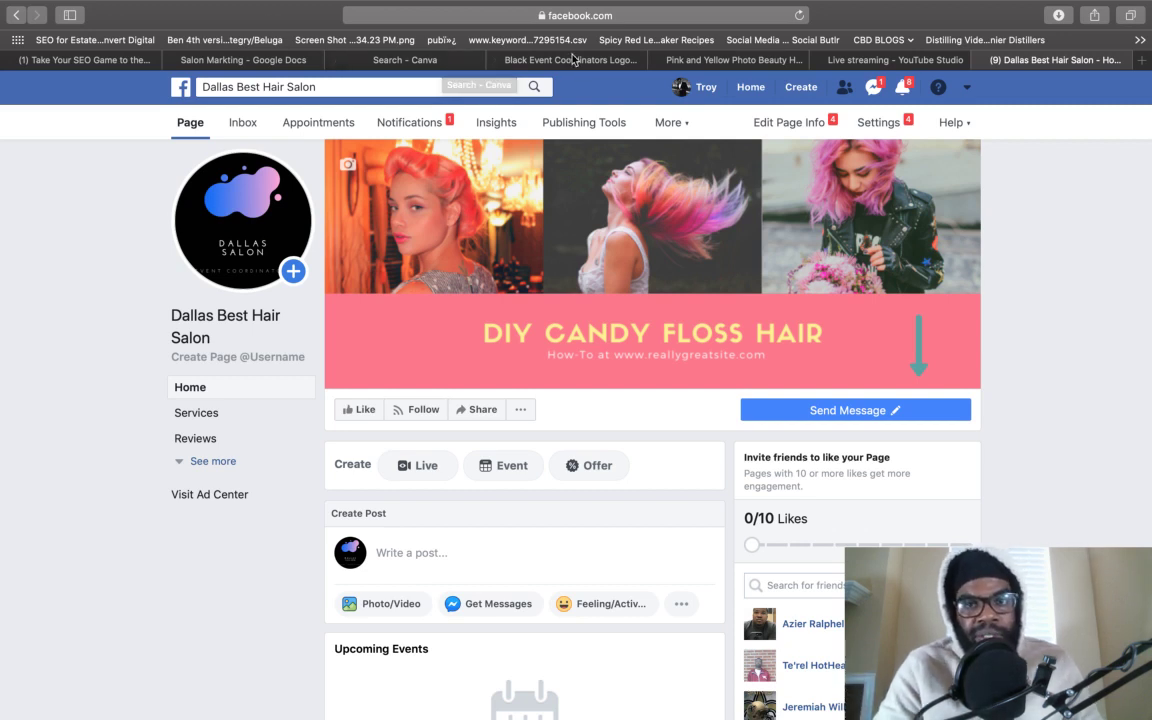
click(887, 60)
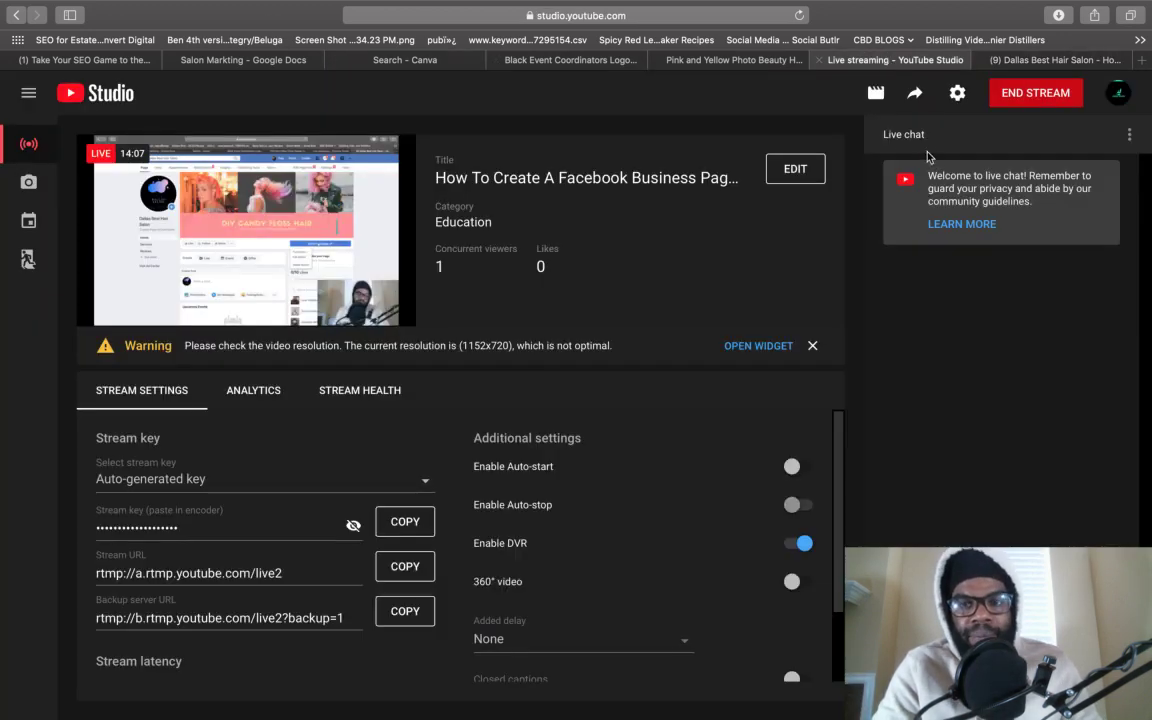